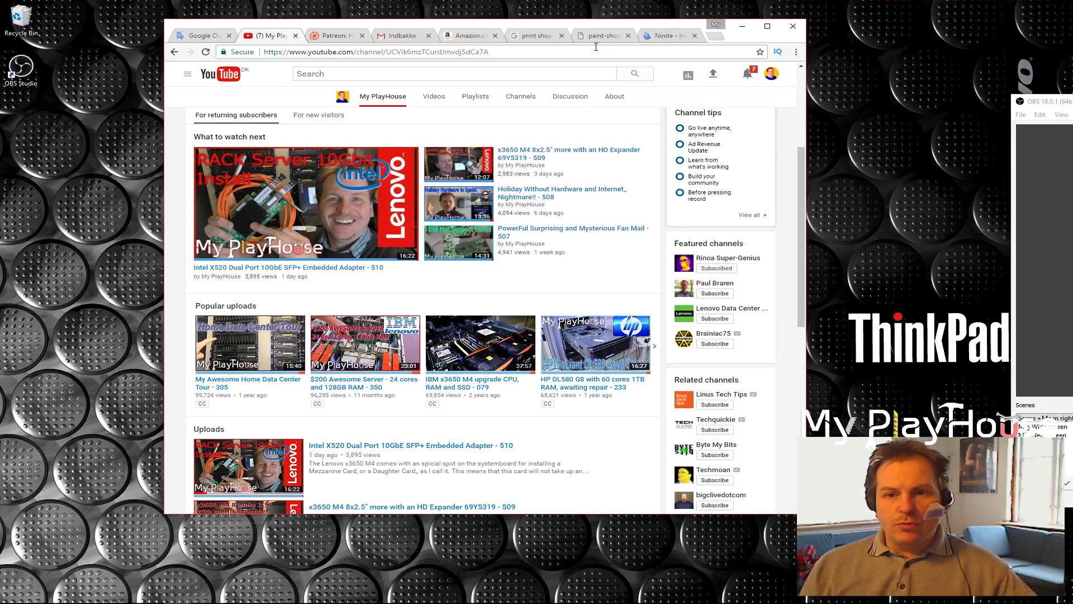
# Open the Ninite website and select GIMP in the Imaging category of the app list
pyautogui.click(534, 35)
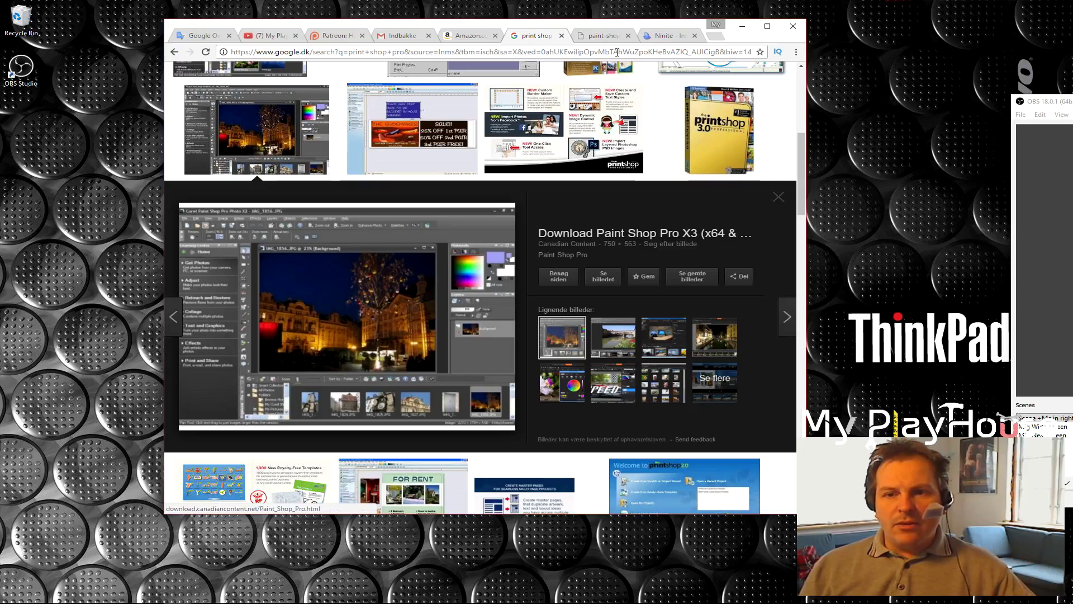
pyautogui.click(666, 37)
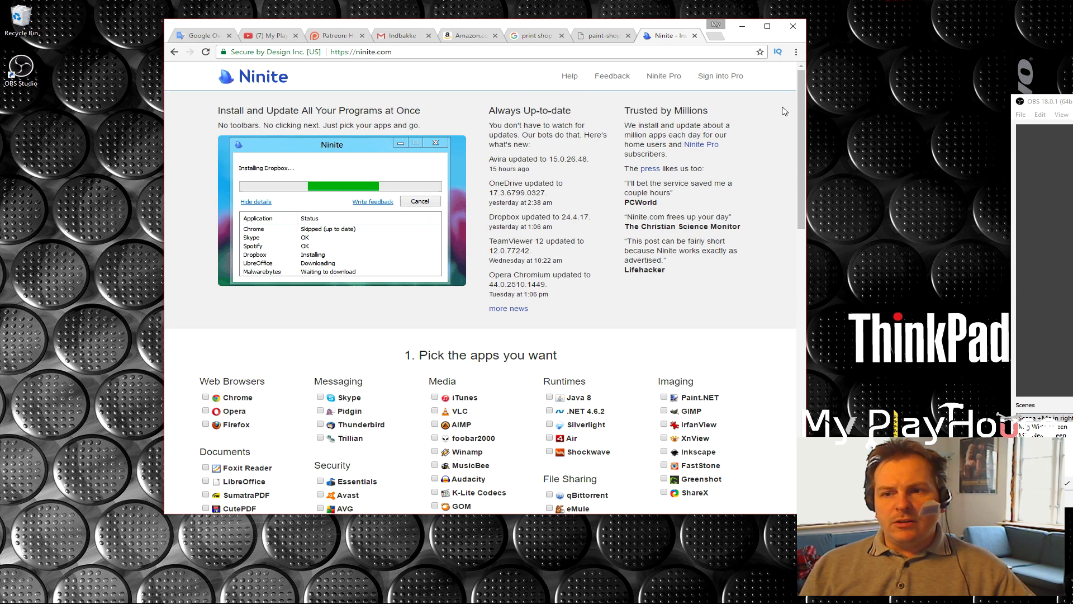
pyautogui.scroll(-2, 803, 102)
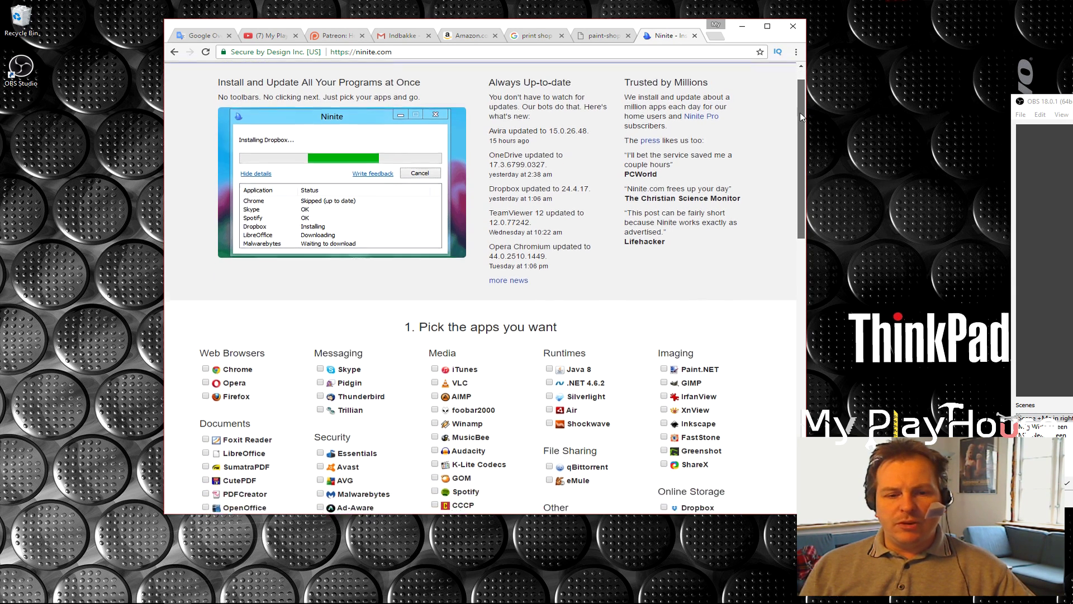
pyautogui.scroll(2, 803, 131)
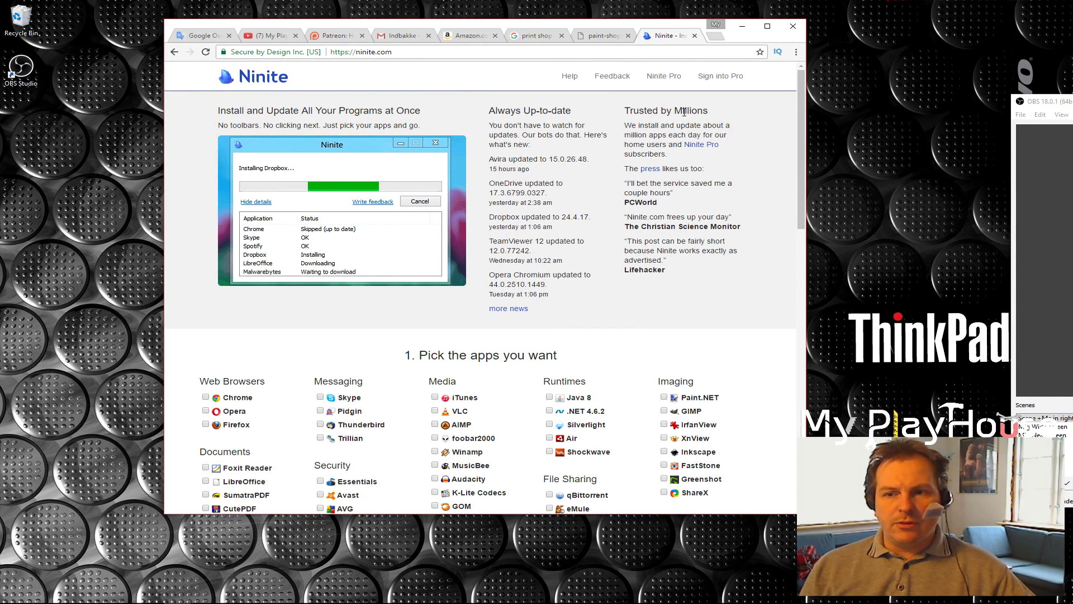
pyautogui.moveTo(803, 124); pyautogui.dragTo(800, 235)
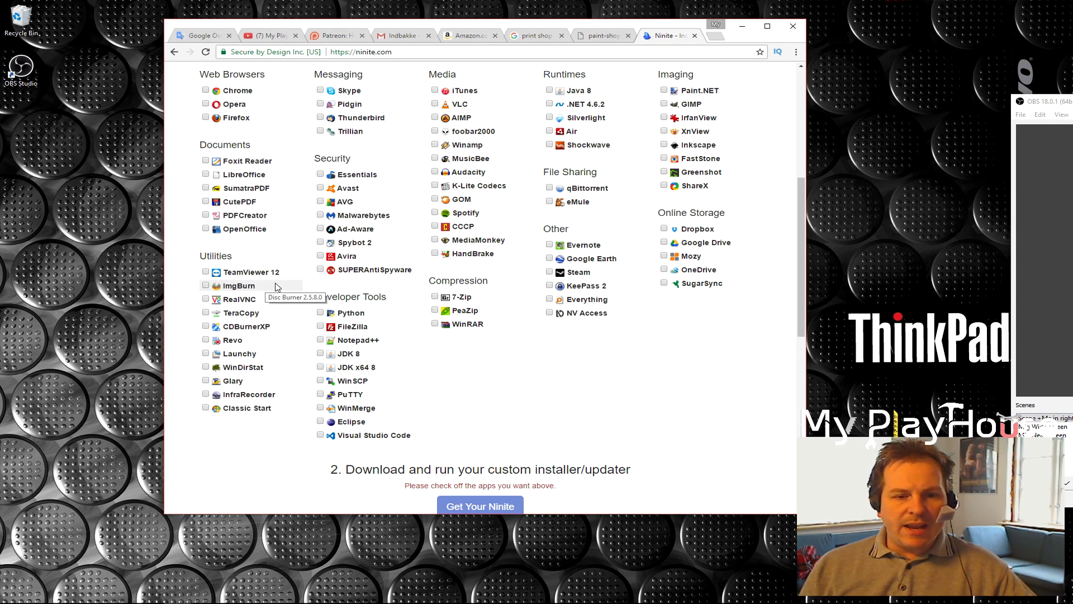
pyautogui.moveTo(657, 77)
pyautogui.mouseDown()
pyautogui.moveTo(705, 74)
pyautogui.moveTo(656, 75)
pyautogui.mouseUp()
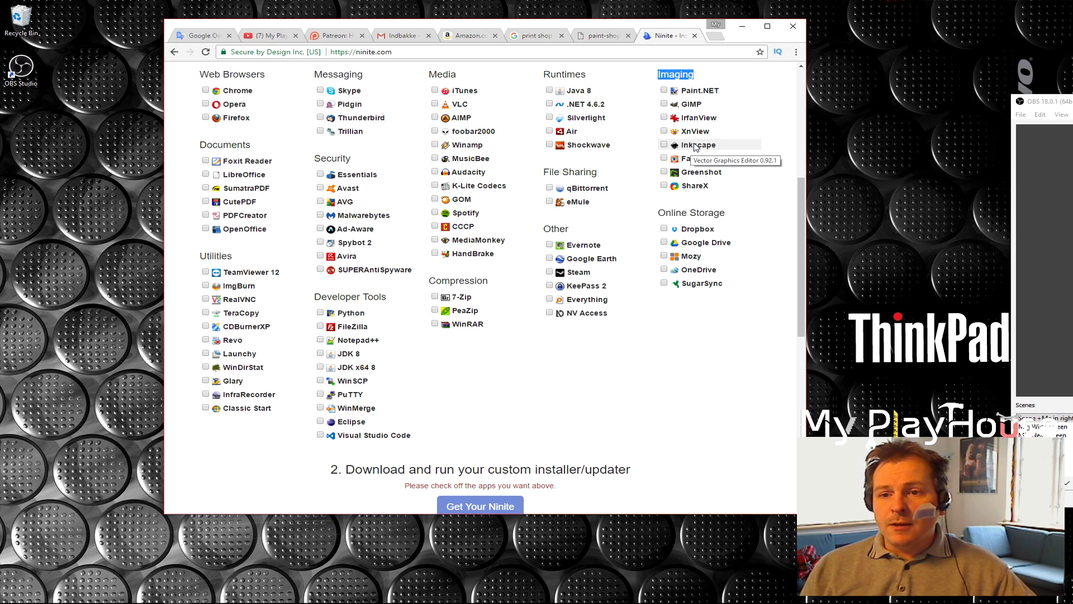
pyautogui.click(693, 106)
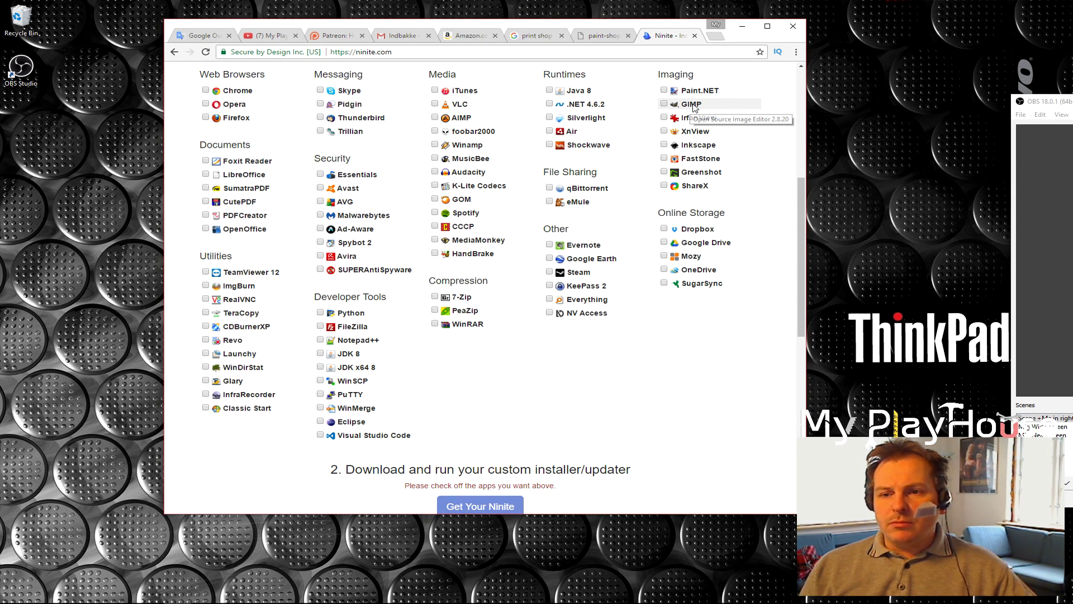
pyautogui.click(693, 107)
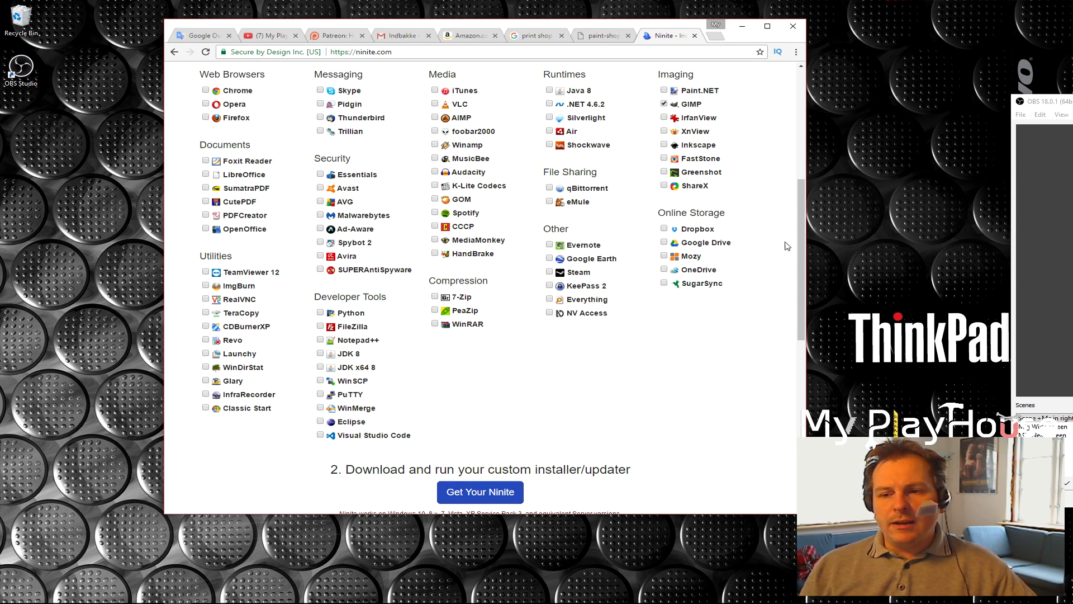
# Look through the uploads and their thumbnails on the My PlayHouse YouTube channel
pyautogui.scroll(-2, 793, 311)
pyautogui.scroll(-2, 792, 311)
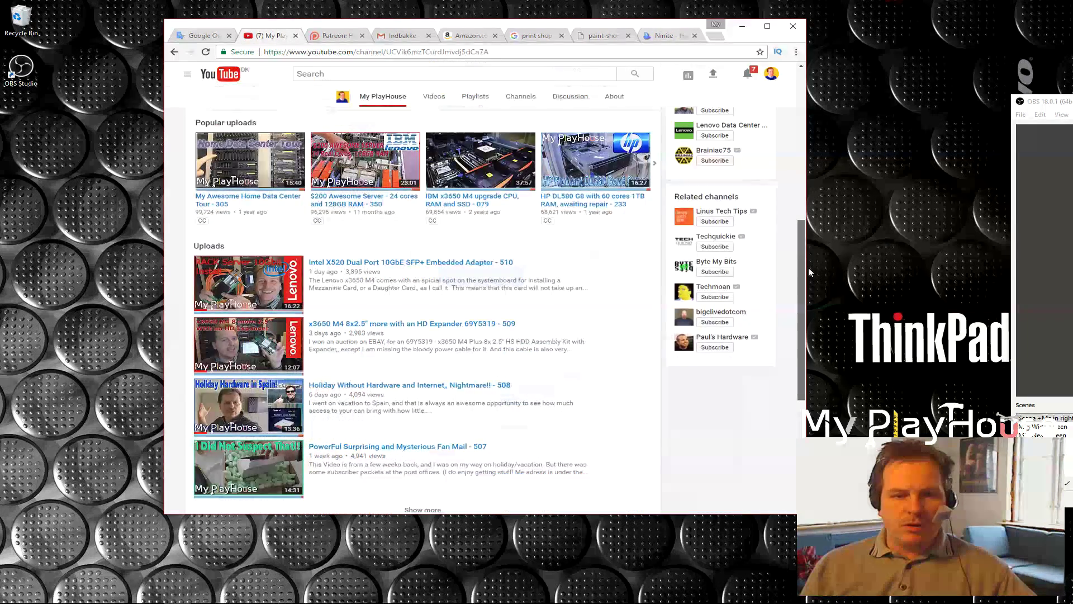
pyautogui.scroll(-3, 353, 309)
pyautogui.scroll(1, 354, 309)
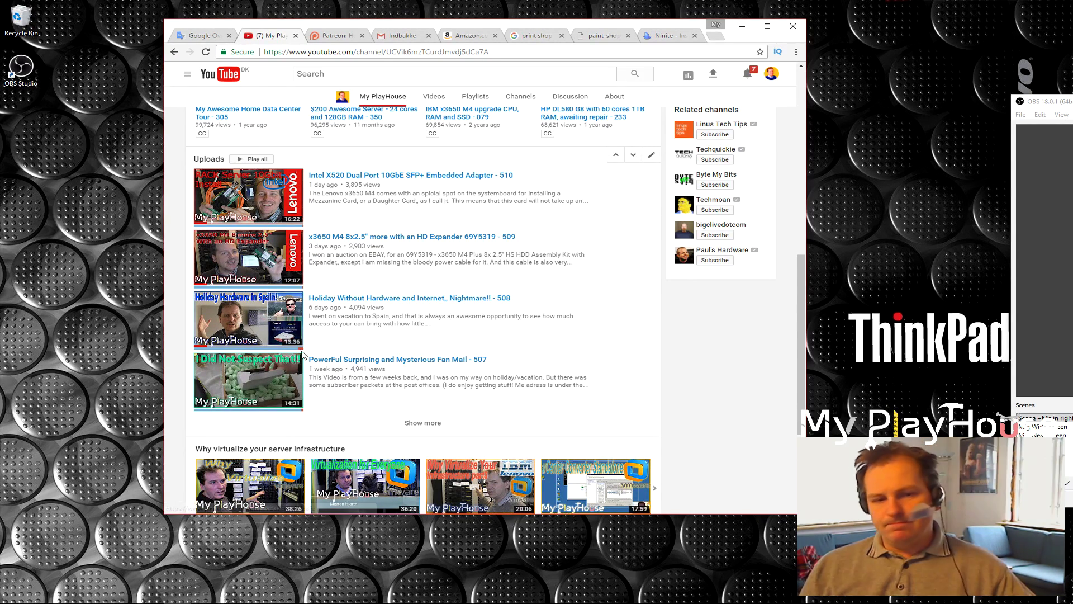
pyautogui.scroll(-1, 274, 344)
pyautogui.scroll(-1, 263, 337)
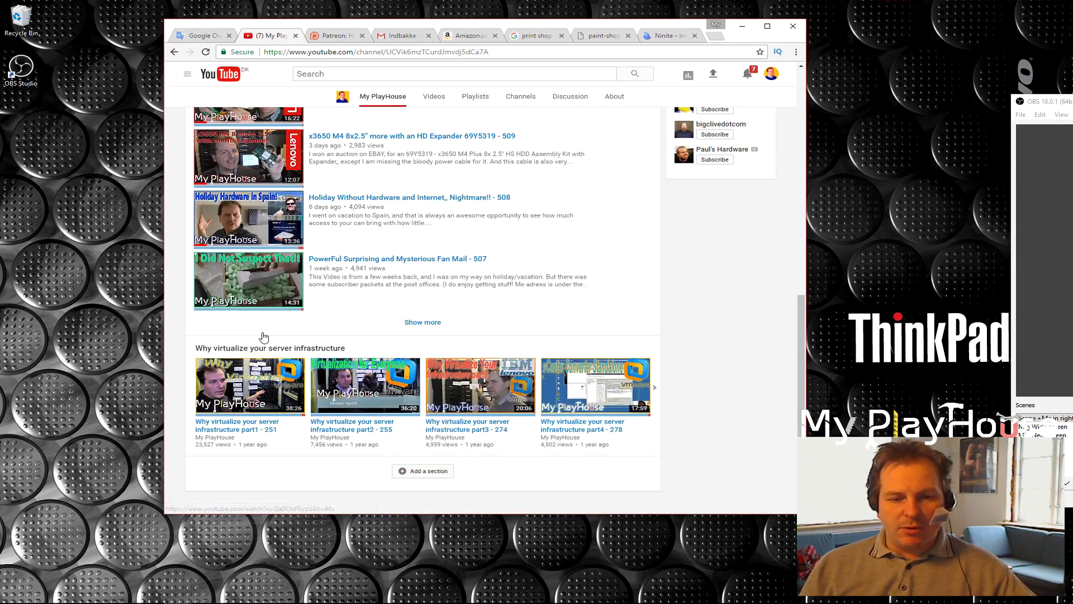
pyautogui.scroll(2, 263, 337)
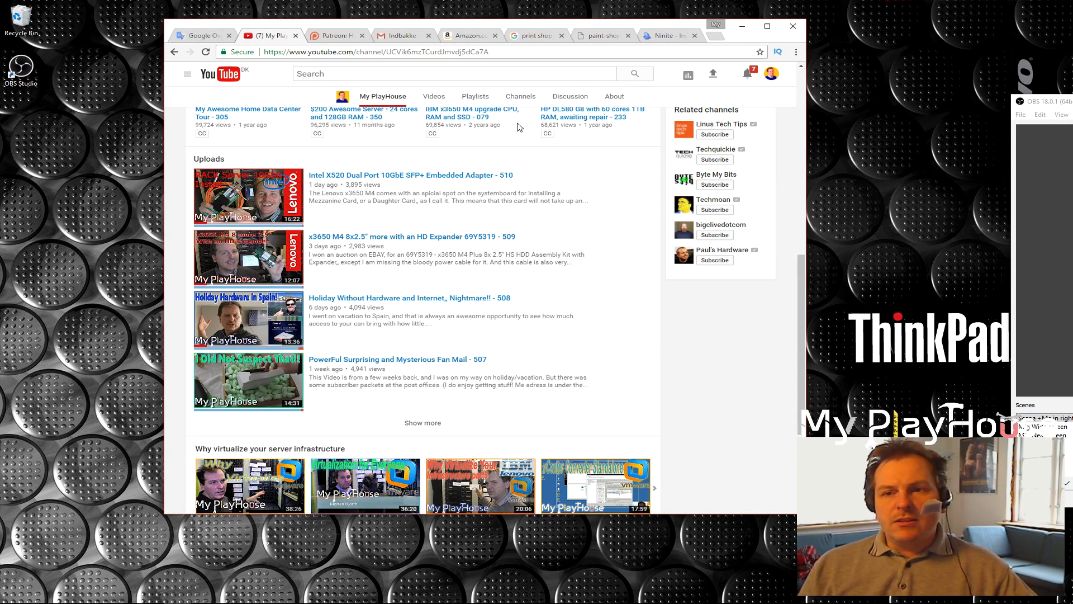
# Clear the browser away and switch to File Explorer to open the Temp folder on the C: drive
pyautogui.click(742, 29)
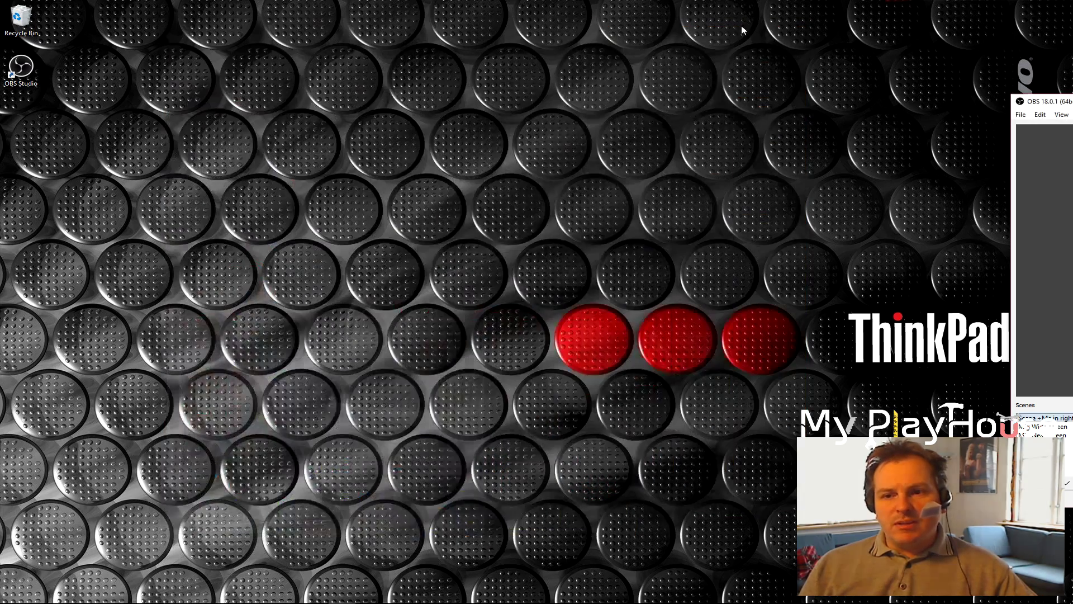
pyautogui.click(220, 600)
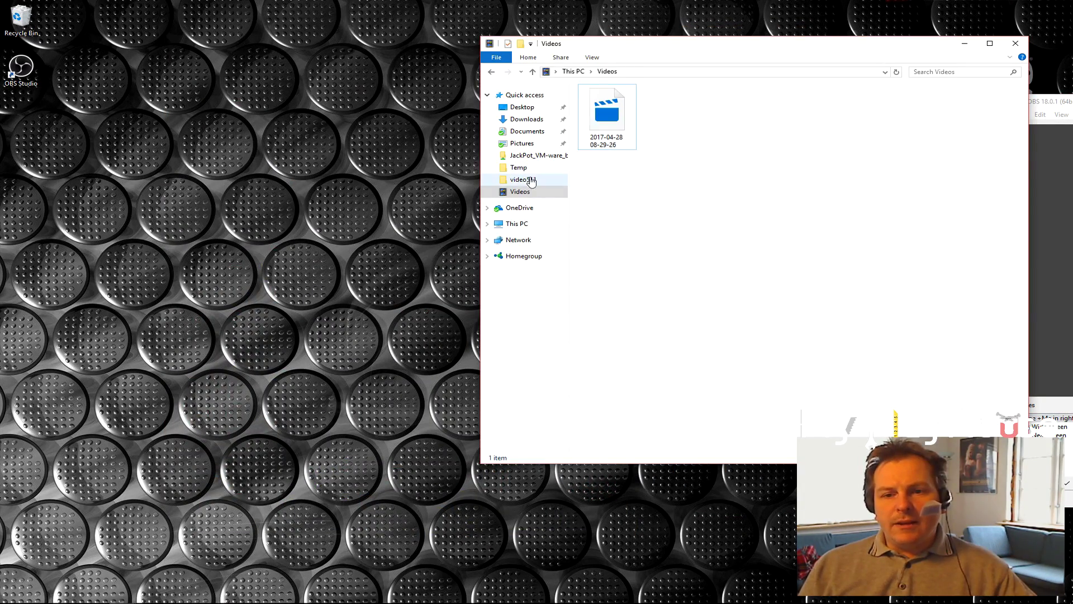
pyautogui.click(518, 167)
pyautogui.moveTo(742, 48); pyautogui.dragTo(653, 42)
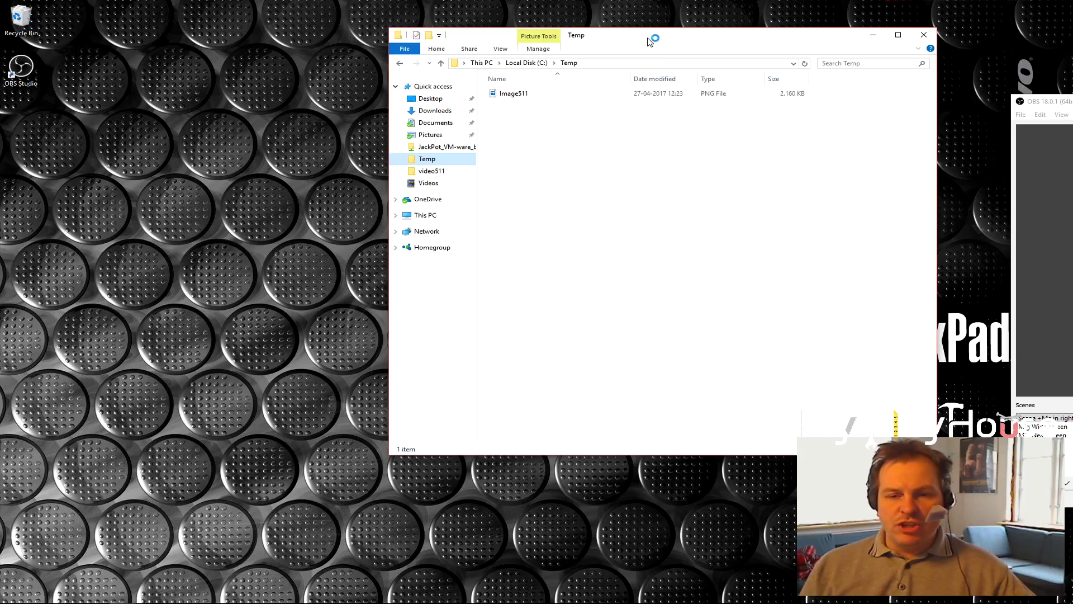
# View the Image511 picture in the default photo viewer and close it
pyautogui.doubleClick(509, 95)
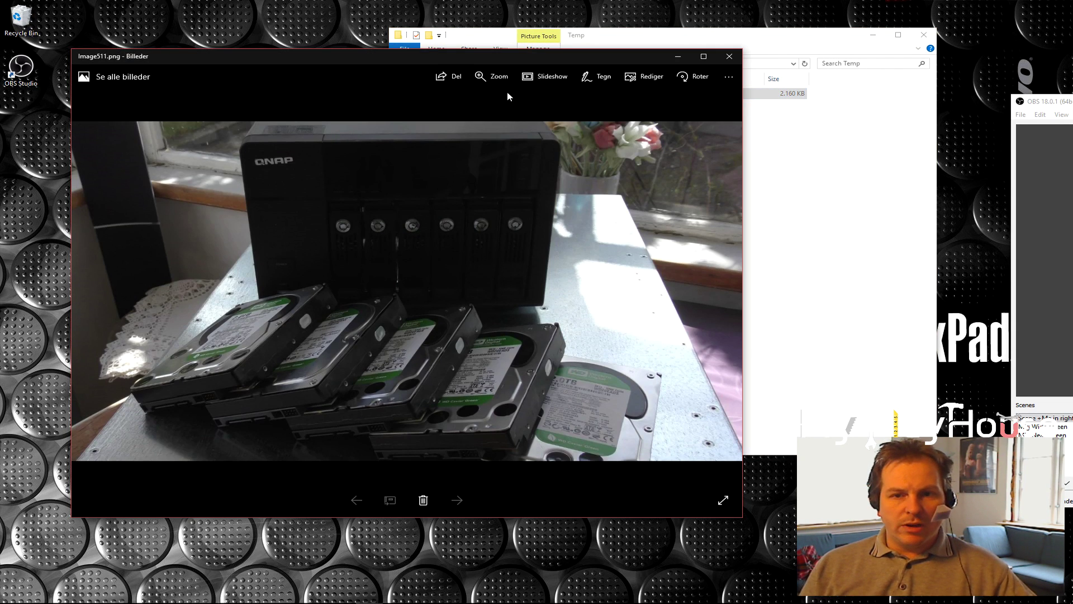
pyautogui.moveTo(388, 57); pyautogui.dragTo(489, 63)
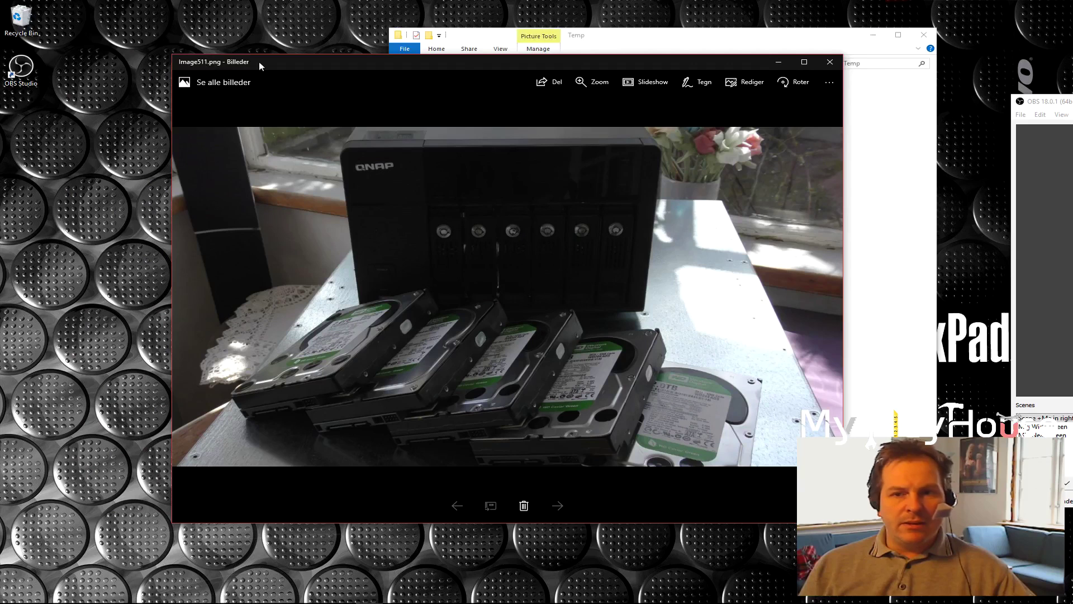
pyautogui.moveTo(260, 62); pyautogui.dragTo(259, 52)
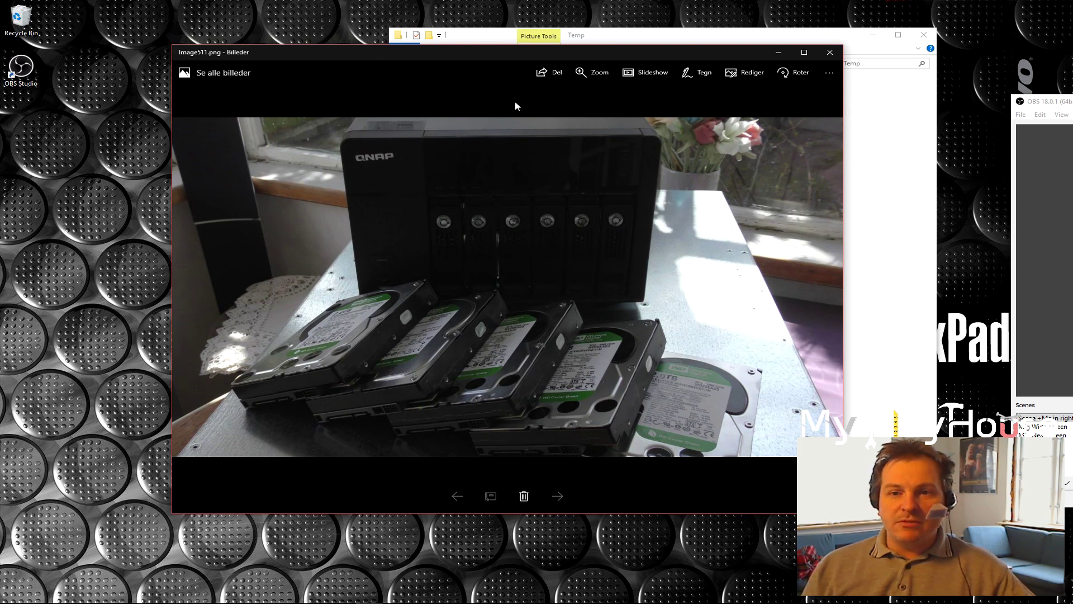
pyautogui.moveTo(537, 52); pyautogui.dragTo(523, 69)
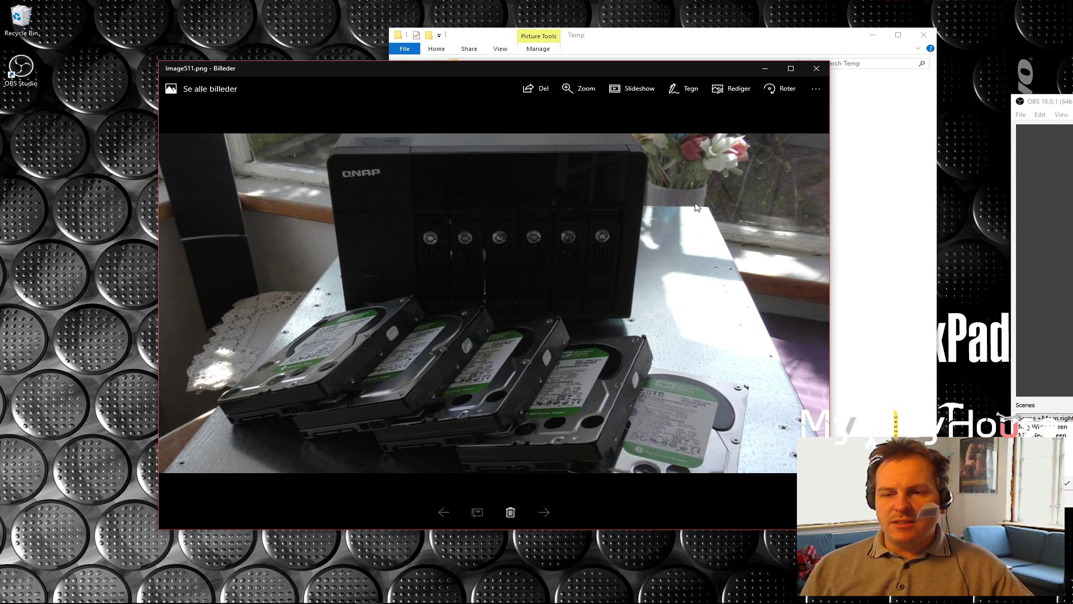
pyautogui.click(816, 68)
# Open Image511 from the Temp folder with GNU Image Manipulation Program and minimize the folder window
pyautogui.rightClick(514, 98)
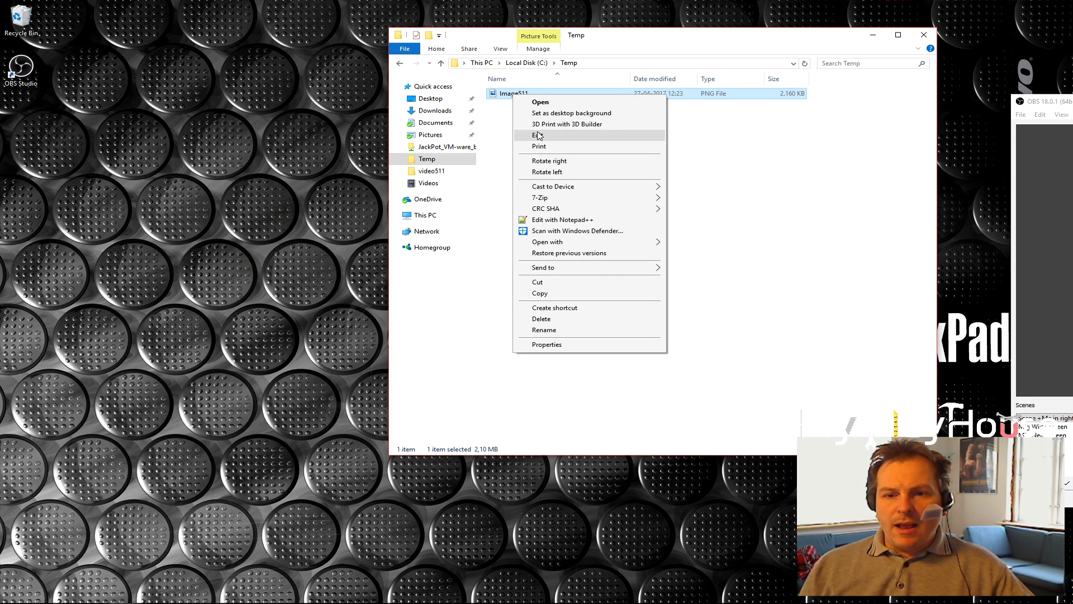
pyautogui.moveTo(537, 198)
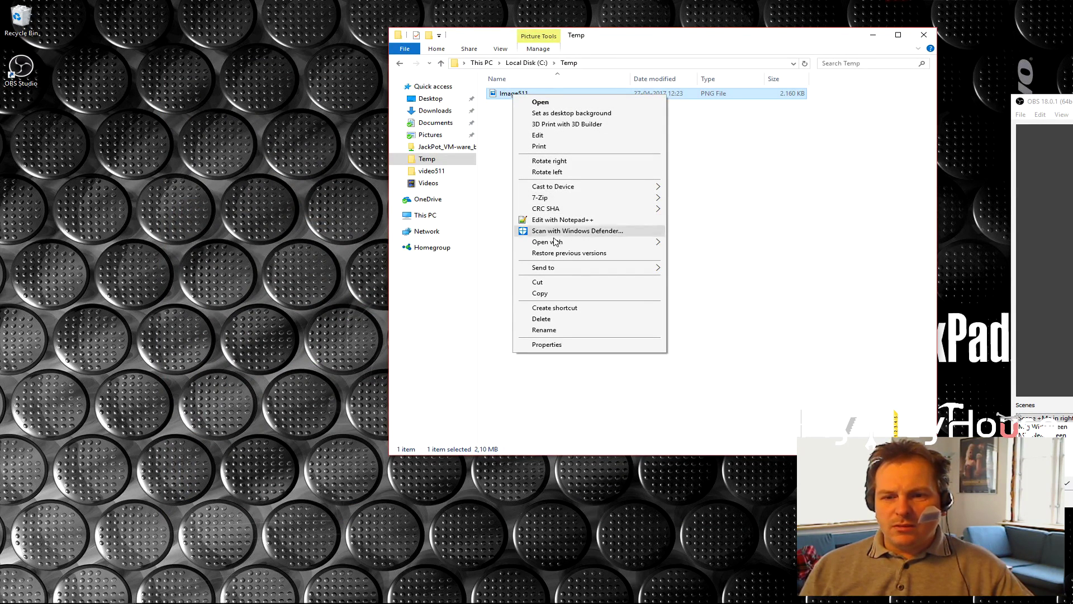
pyautogui.moveTo(555, 242)
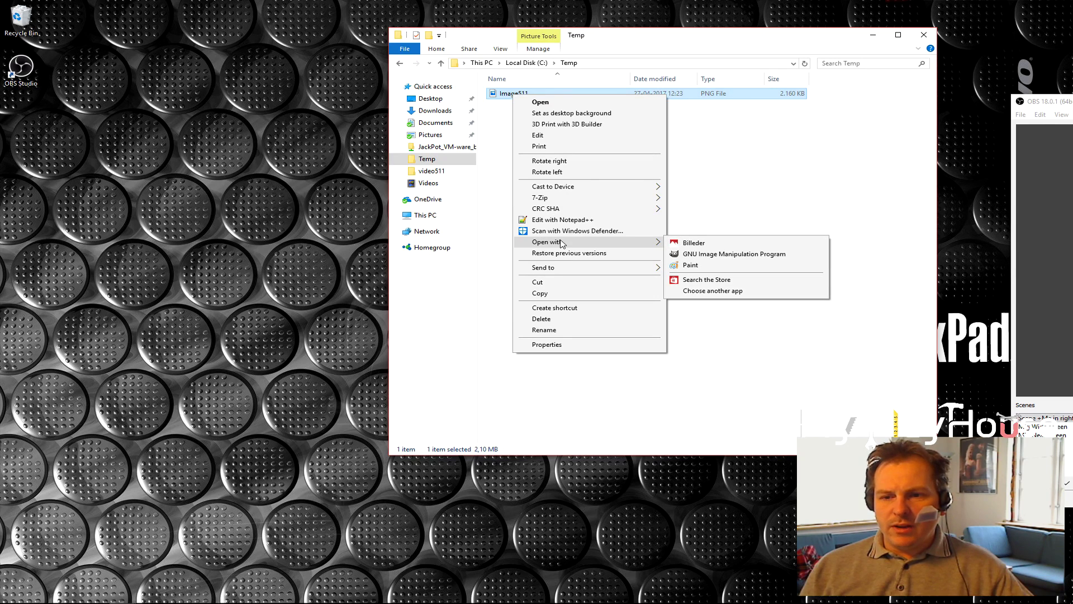
pyautogui.click(697, 256)
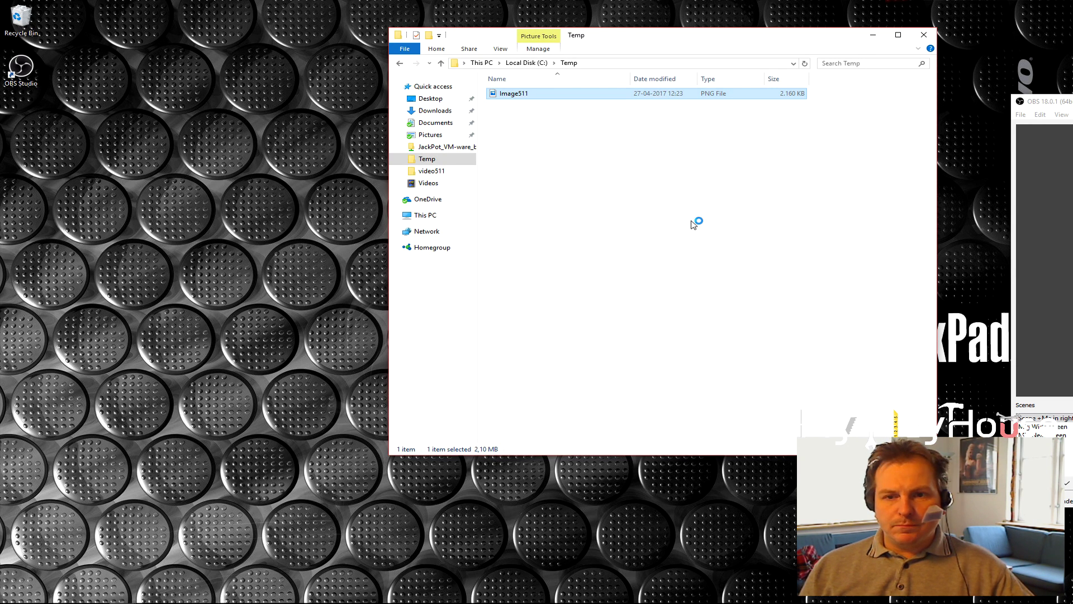
pyautogui.click(873, 34)
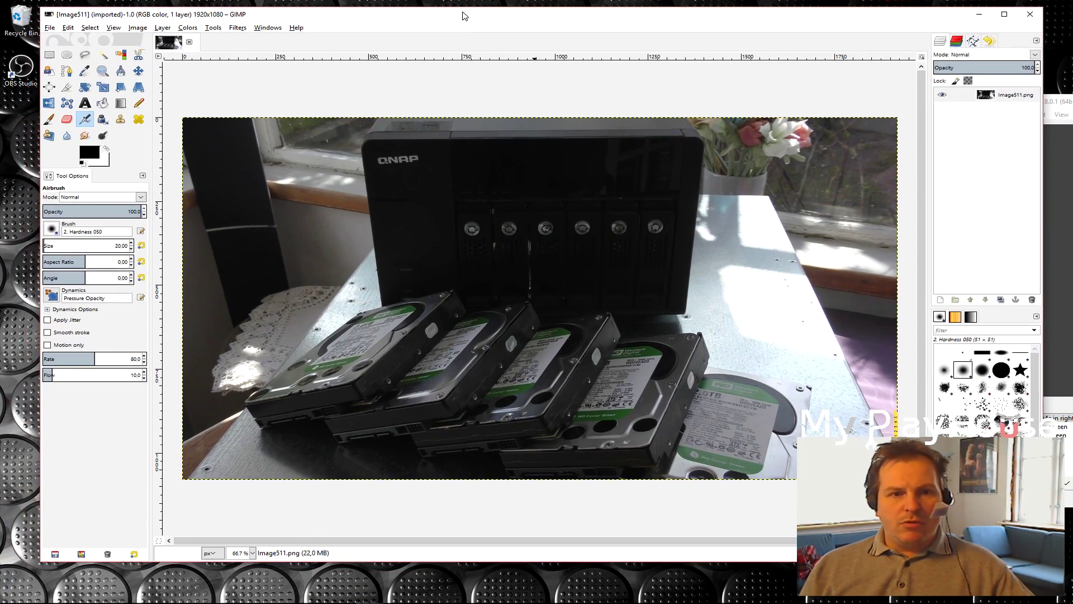
# Turn Single-Window Mode off and back on, repositioning the image window
pyautogui.click(267, 30)
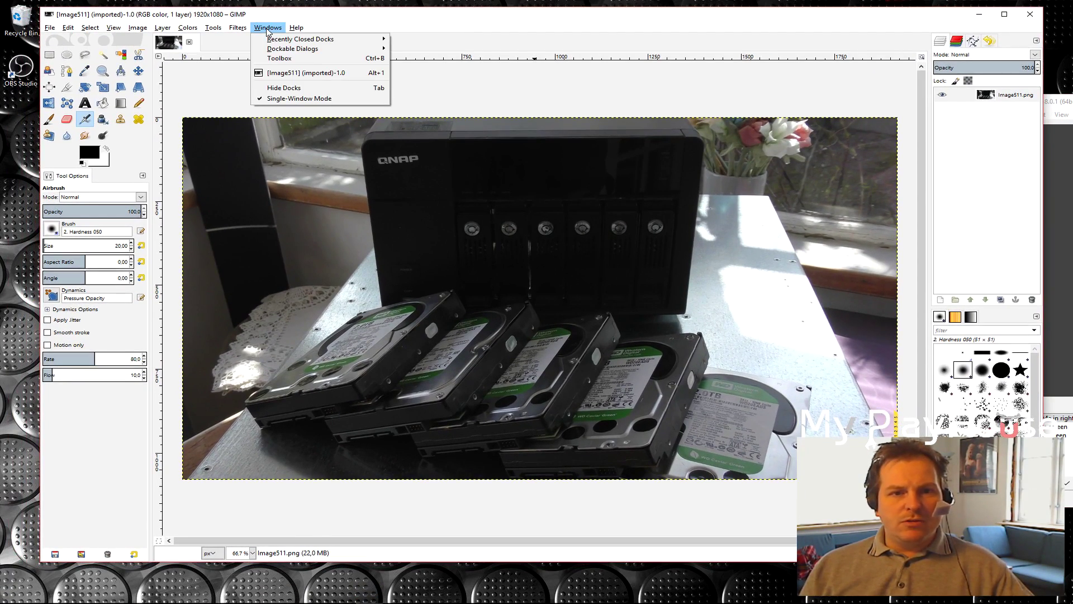
pyautogui.click(295, 98)
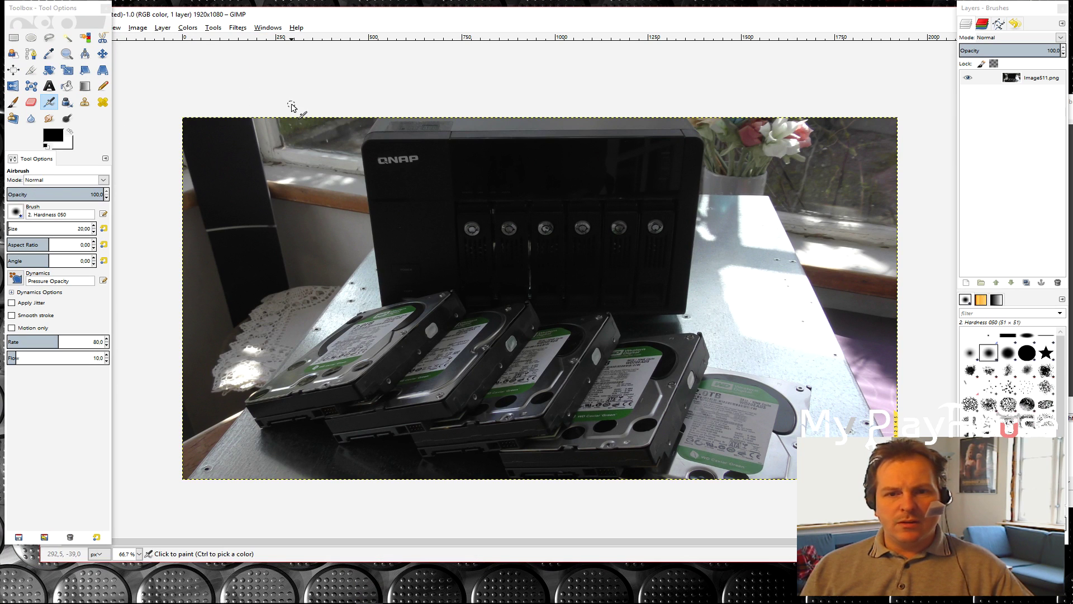
pyautogui.moveTo(538, 17)
pyautogui.mouseDown()
pyautogui.moveTo(649, 151)
pyautogui.moveTo(365, 84)
pyautogui.moveTo(565, 84)
pyautogui.moveTo(538, 44)
pyautogui.moveTo(550, 29)
pyautogui.mouseUp()
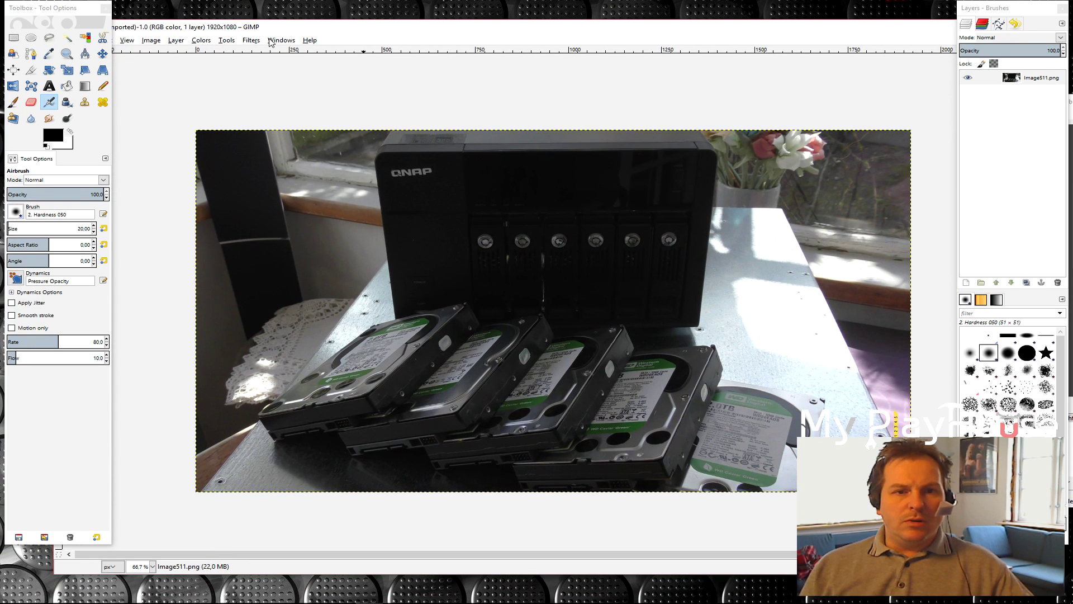
pyautogui.click(271, 42)
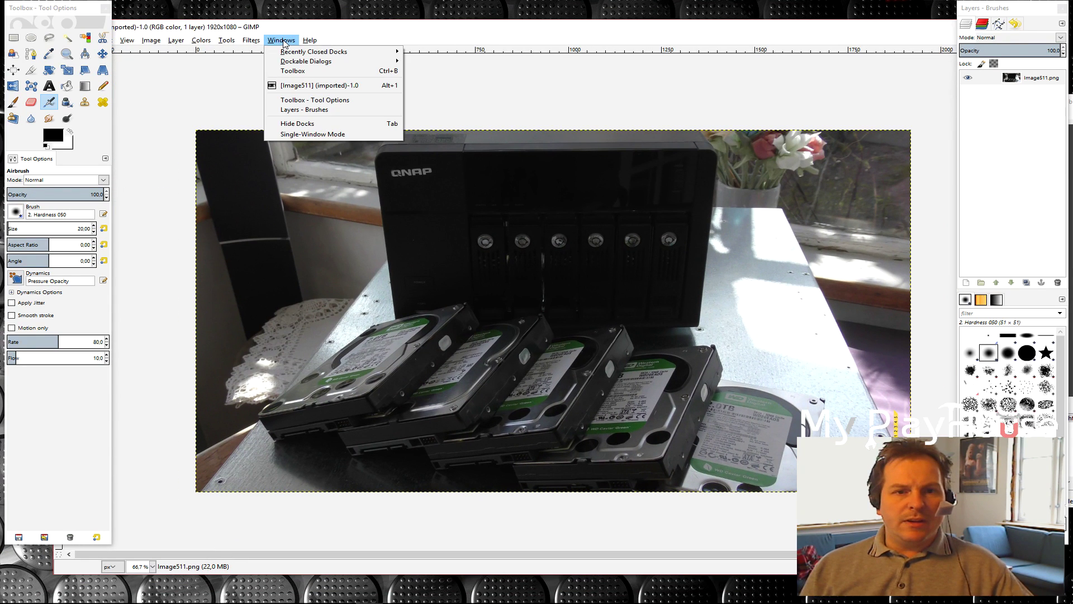
pyautogui.click(311, 136)
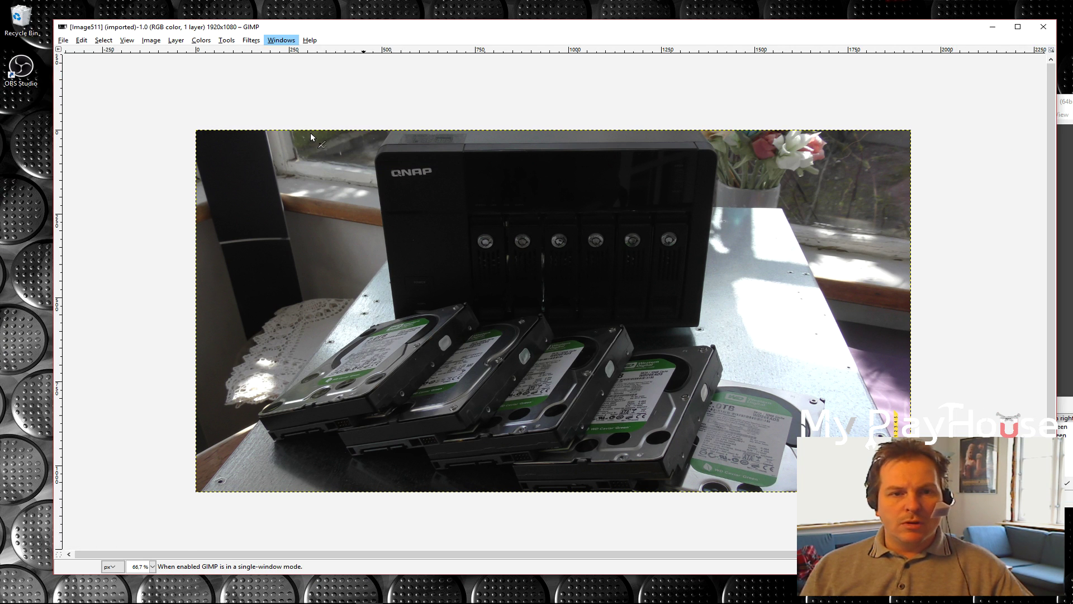
pyautogui.moveTo(555, 30); pyautogui.dragTo(521, 26)
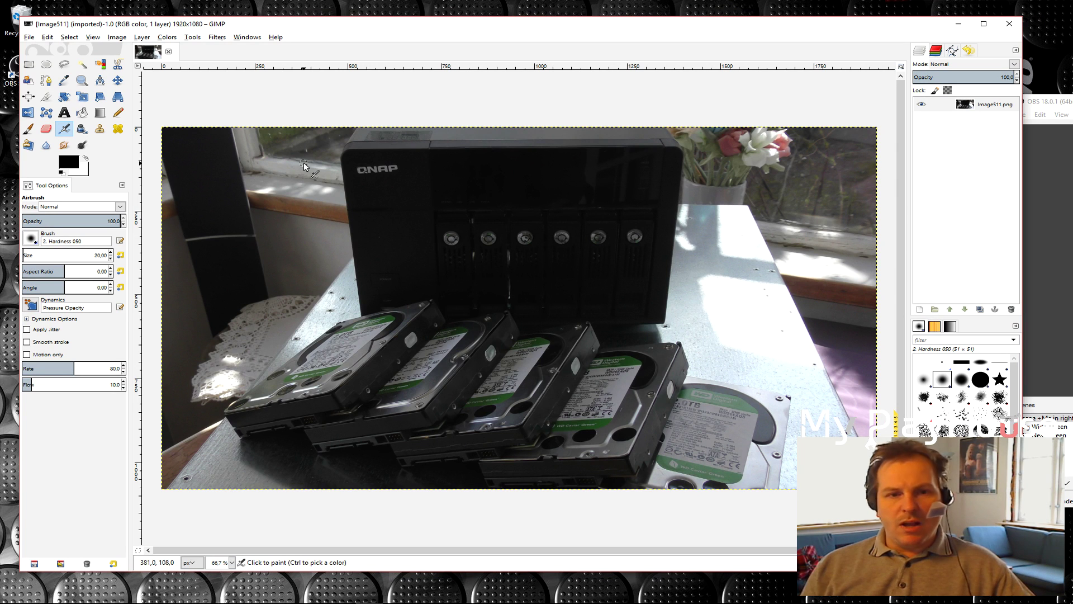
# Open the Hue-Saturation adjustment for the photo and set the master saturation to 20
pyautogui.click(167, 38)
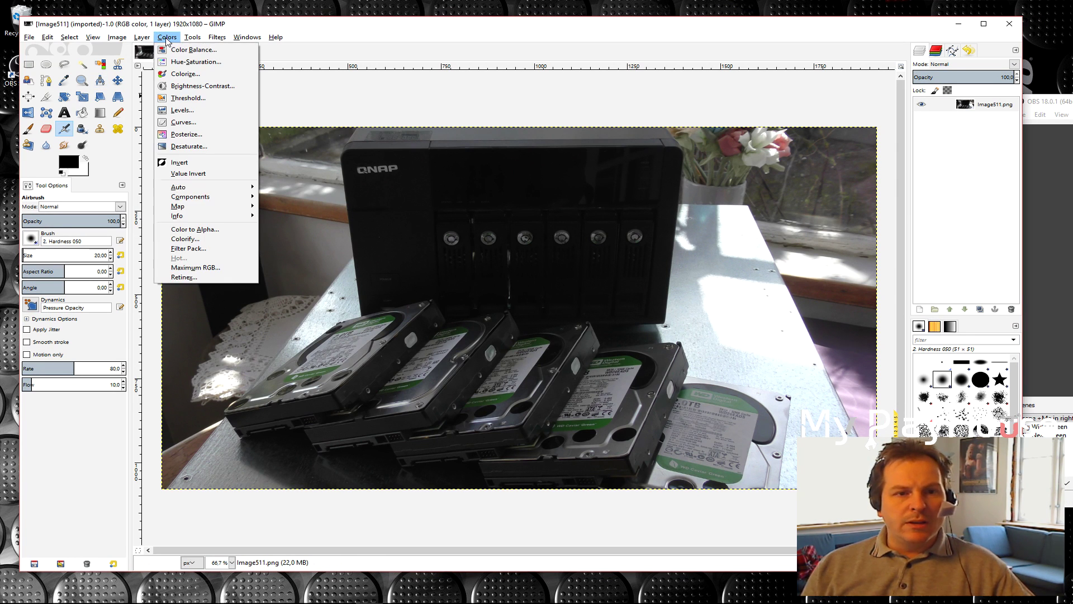
pyautogui.click(186, 63)
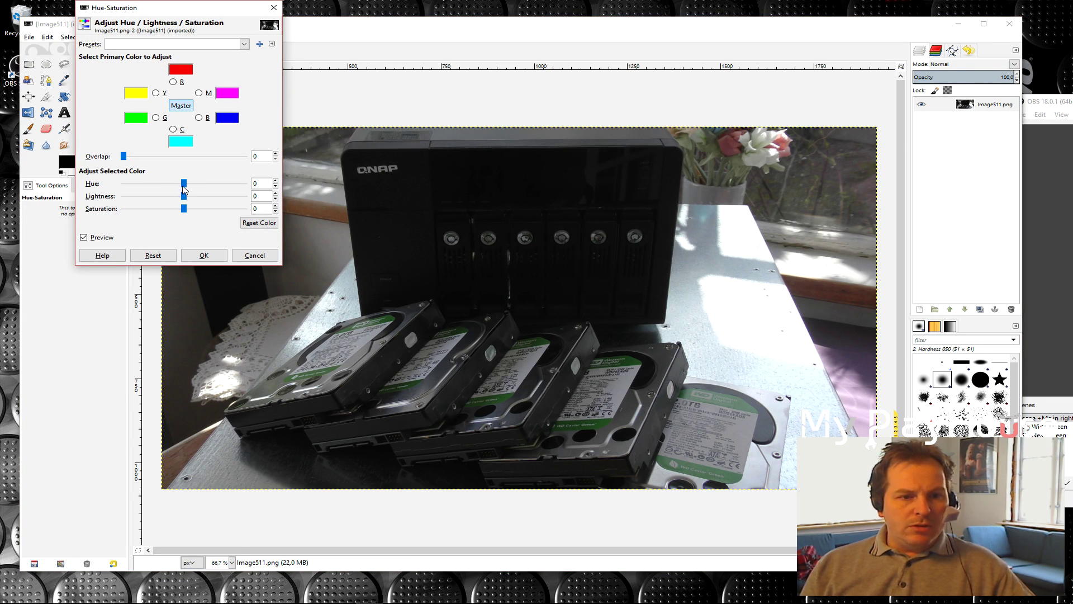
pyautogui.moveTo(184, 209); pyautogui.dragTo(196, 214)
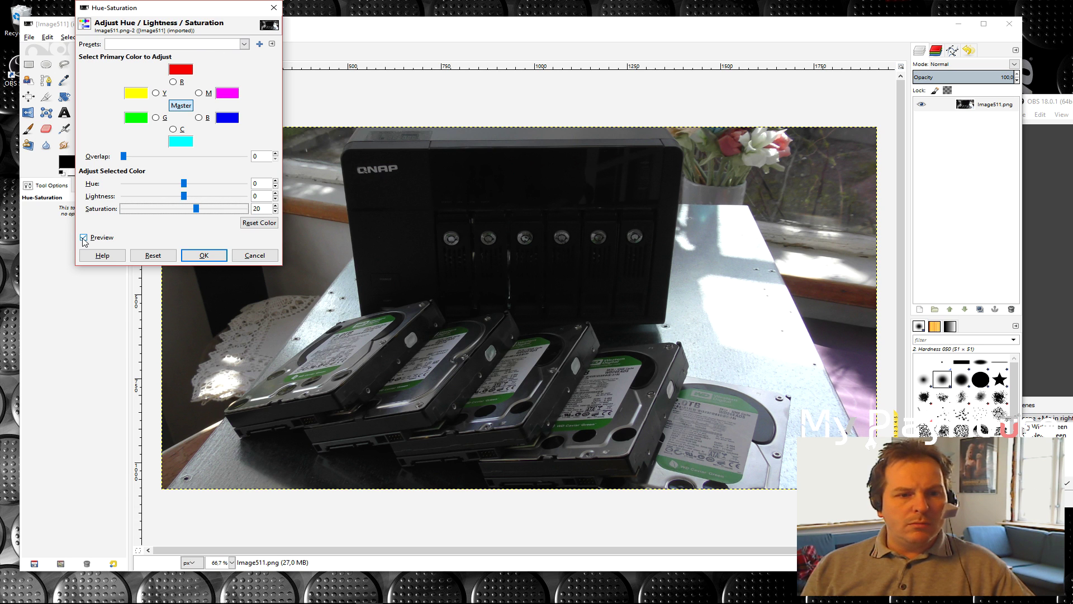
# Try a master hue shift of -122 on the photo and return the hue to 0
pyautogui.moveTo(184, 183); pyautogui.dragTo(144, 186)
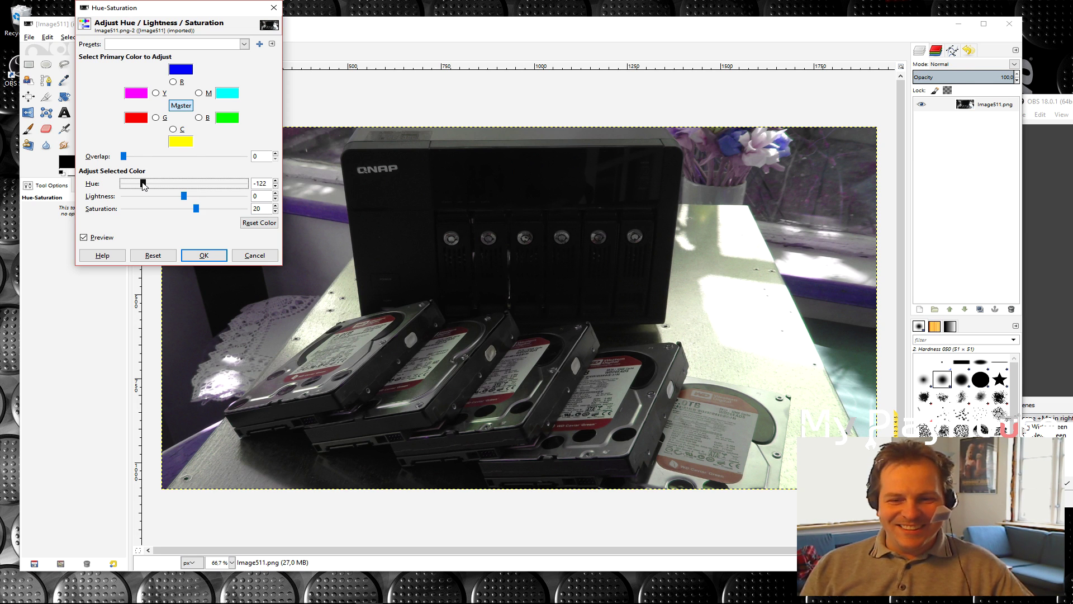
pyautogui.moveTo(143, 185); pyautogui.dragTo(184, 188)
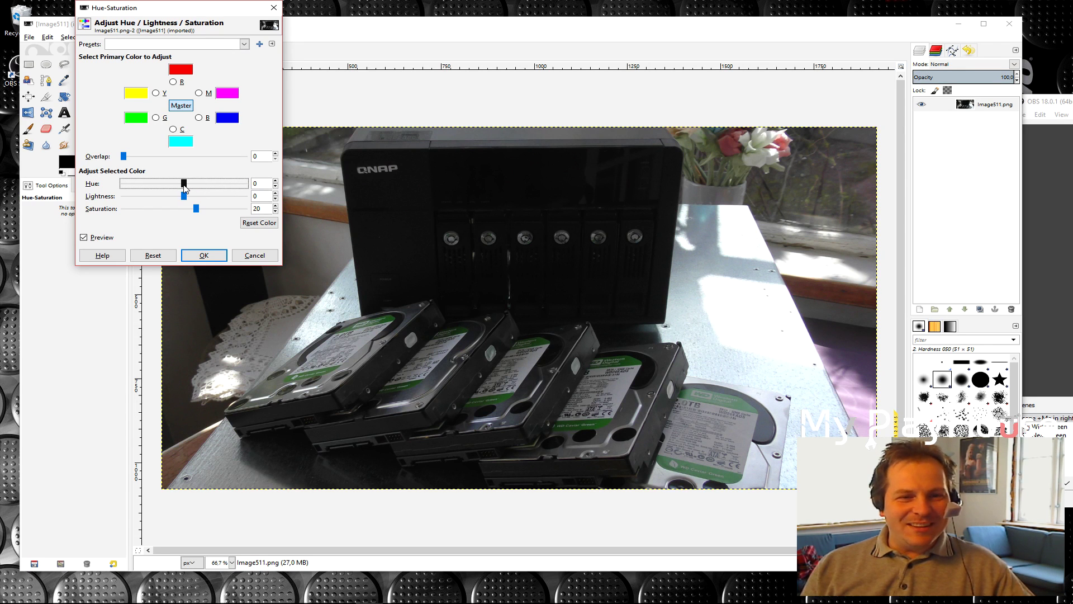
# Set the photo's master lightness to 5 and apply the Hue-Saturation adjustment
pyautogui.moveTo(184, 196)
pyautogui.mouseDown()
pyautogui.moveTo(155, 199)
pyautogui.moveTo(215, 200)
pyautogui.moveTo(188, 200)
pyautogui.mouseUp()
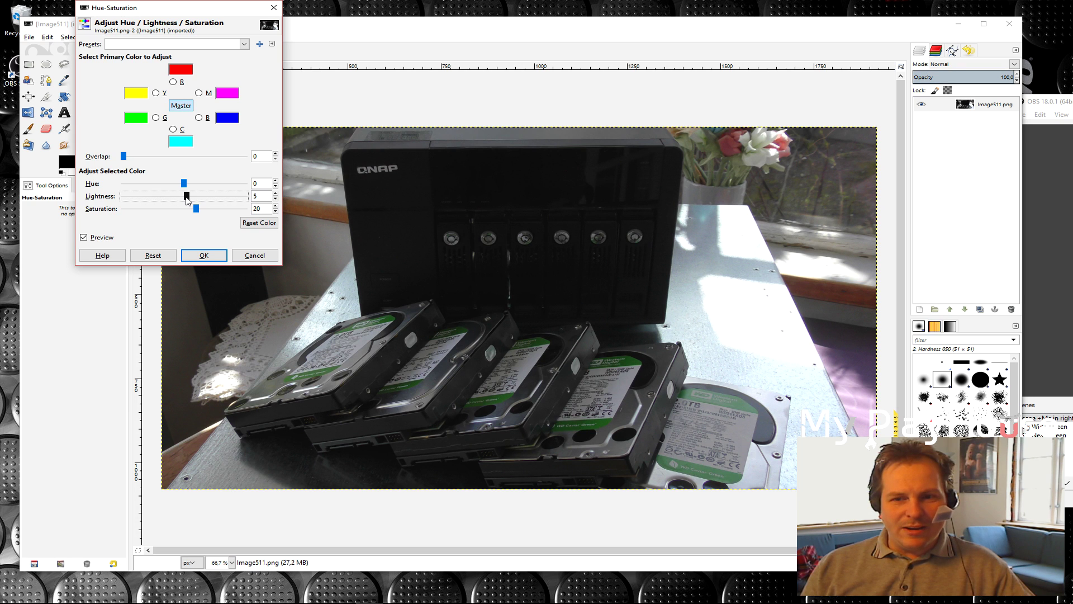
pyautogui.click(194, 253)
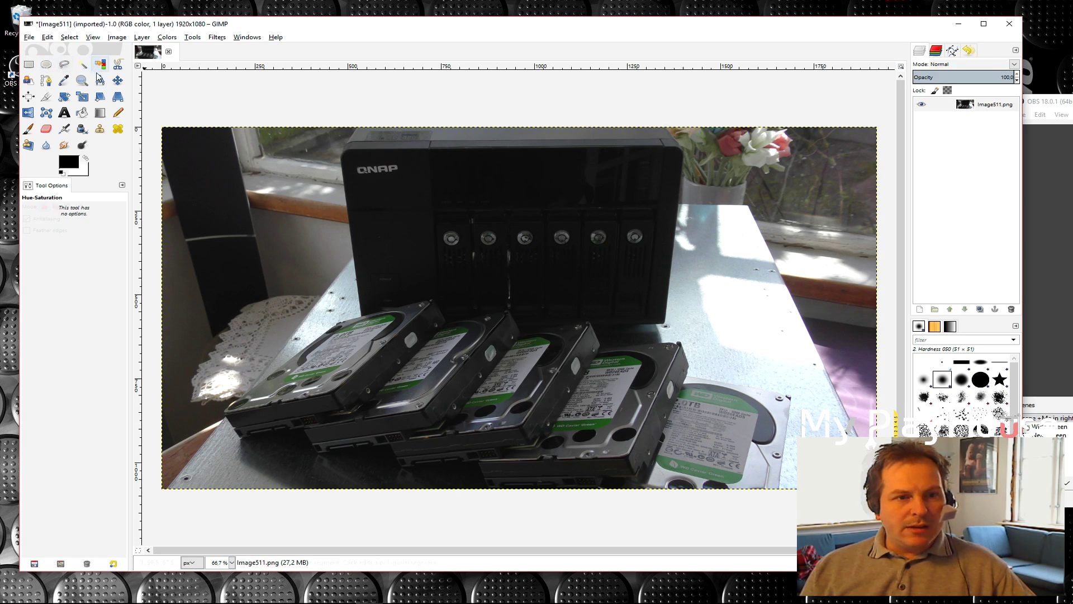
# Outline the background to the right of the QNAP box and table with a closed Free Select polygon reaching the photo's edges
pyautogui.click(64, 64)
pyautogui.click(683, 149)
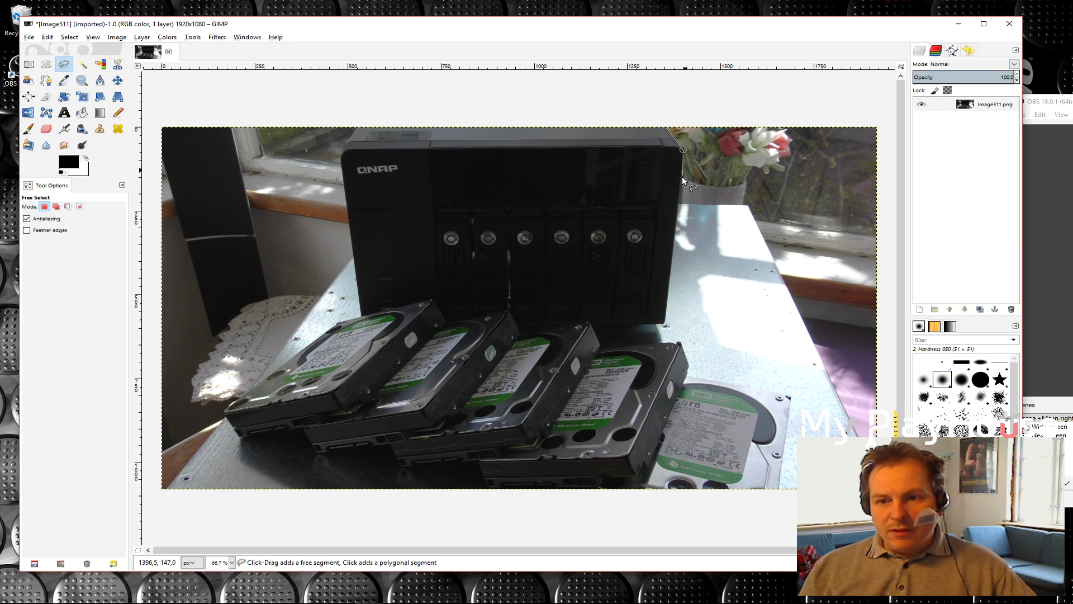
pyautogui.click(680, 203)
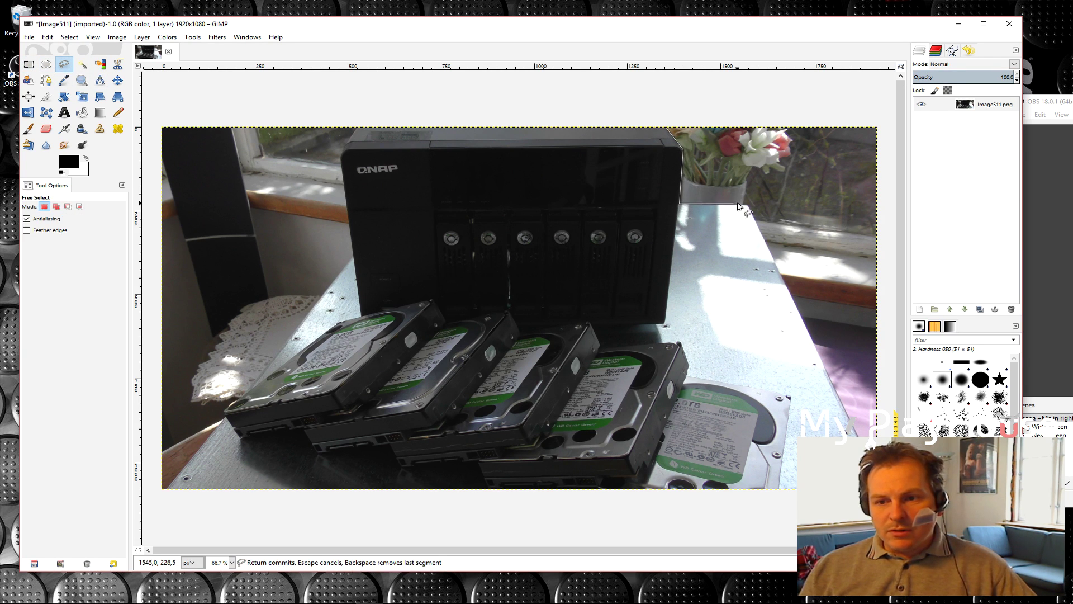
pyautogui.click(749, 204)
pyautogui.click(878, 490)
pyautogui.click(877, 126)
pyautogui.click(670, 127)
pyautogui.click(683, 150)
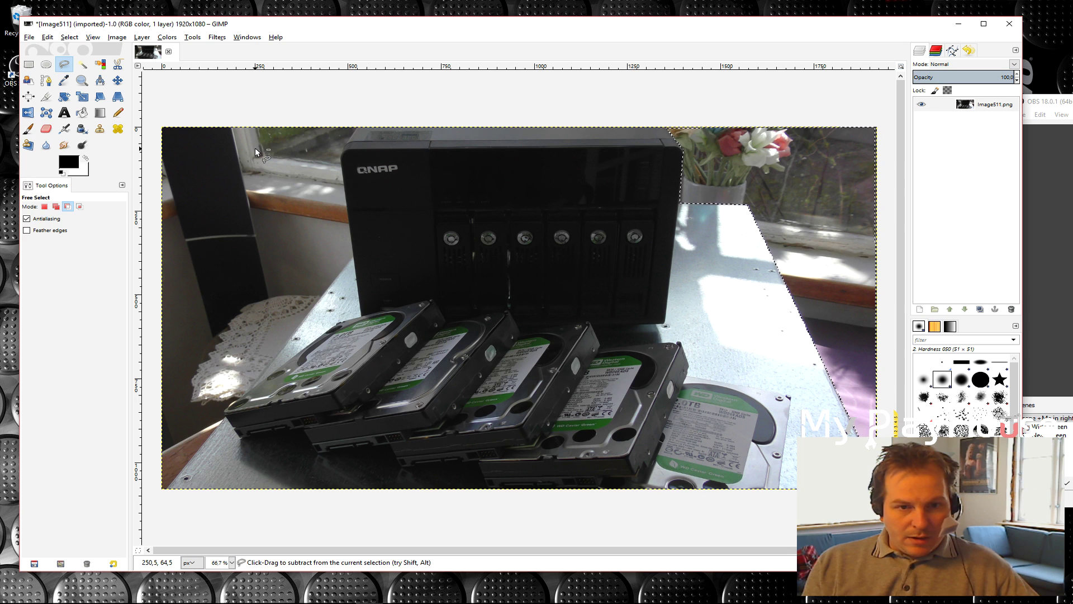
# Add the background to the left of the QNAP box and table to the selection with Free Select
pyautogui.press('shift')
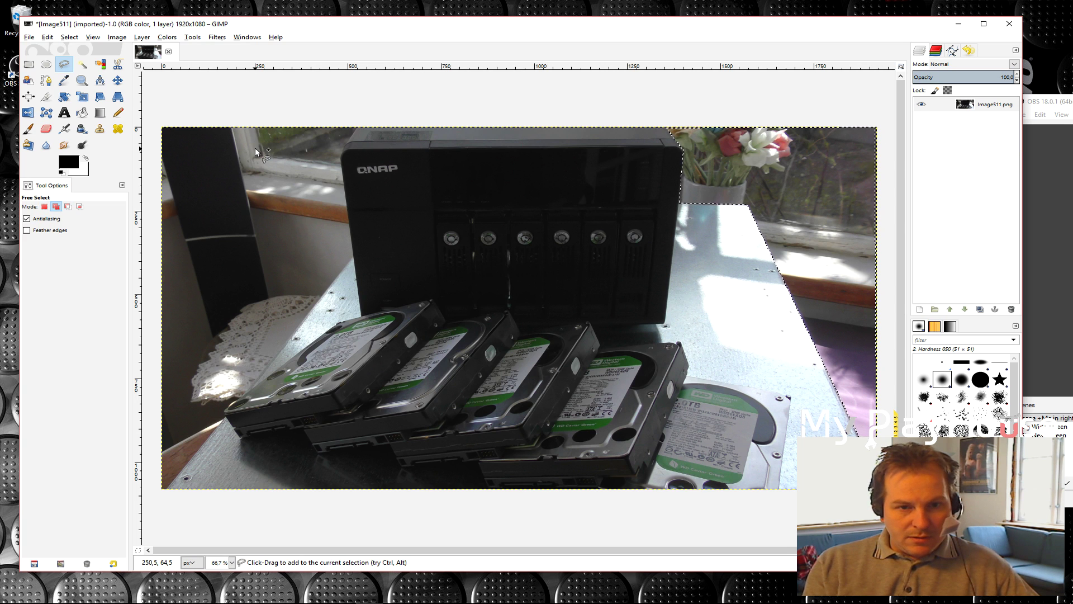
pyautogui.click(357, 131)
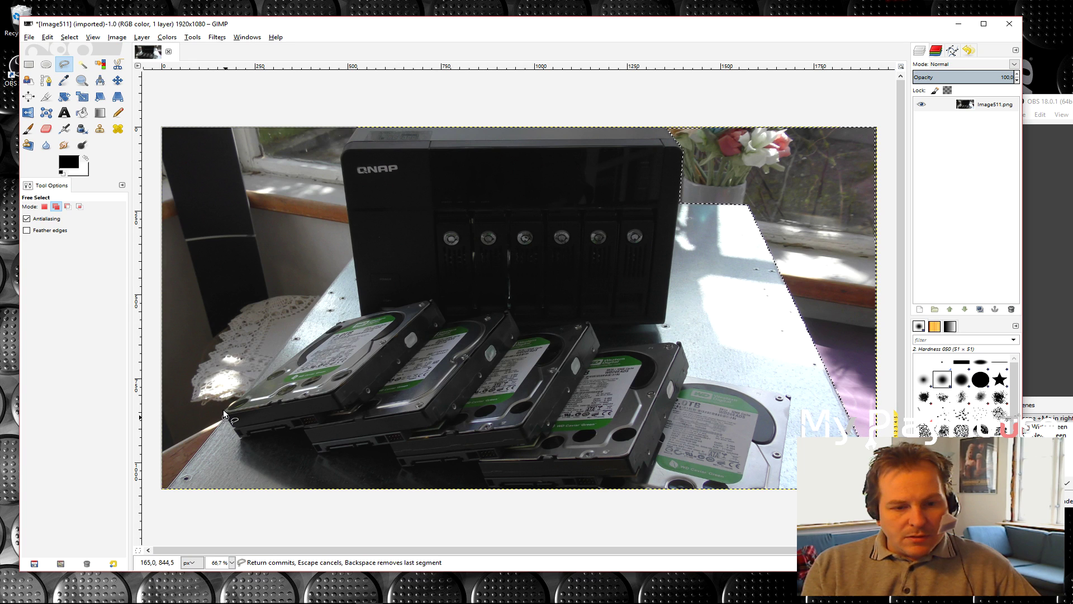
pyautogui.press('Return')
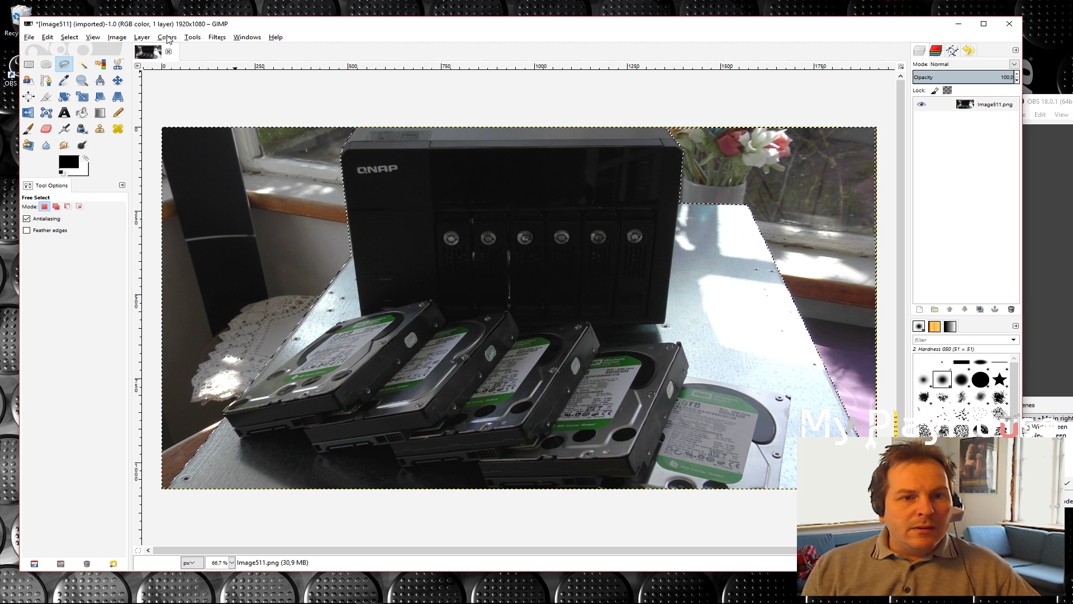
# Apply a Gaussian Blur with equal horizontal and vertical radii slightly above 8 px to the selected background
pyautogui.click(217, 37)
pyautogui.moveTo(239, 99)
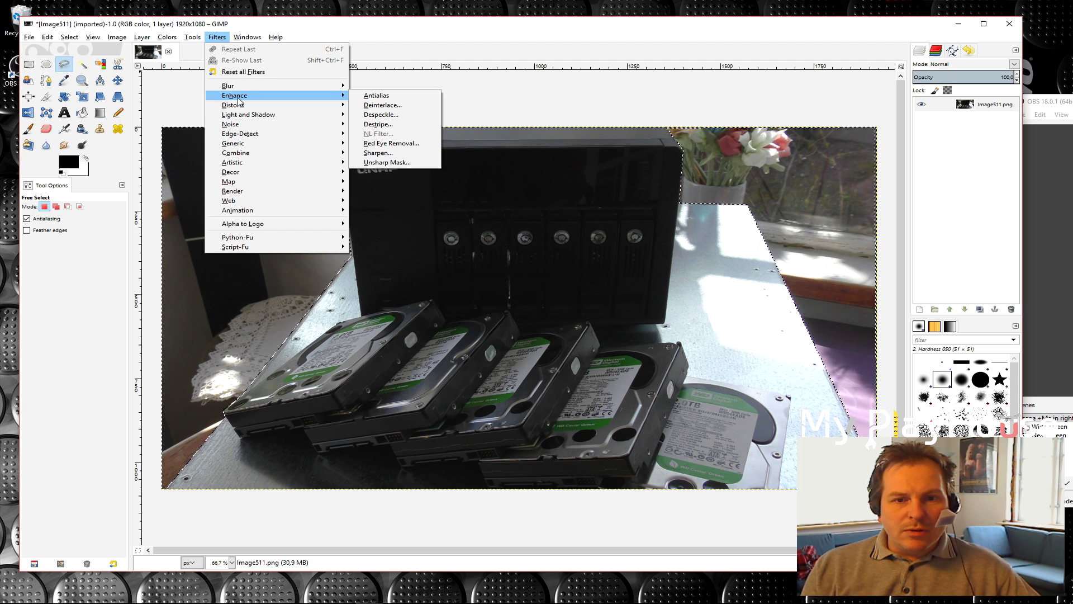
pyautogui.click(240, 88)
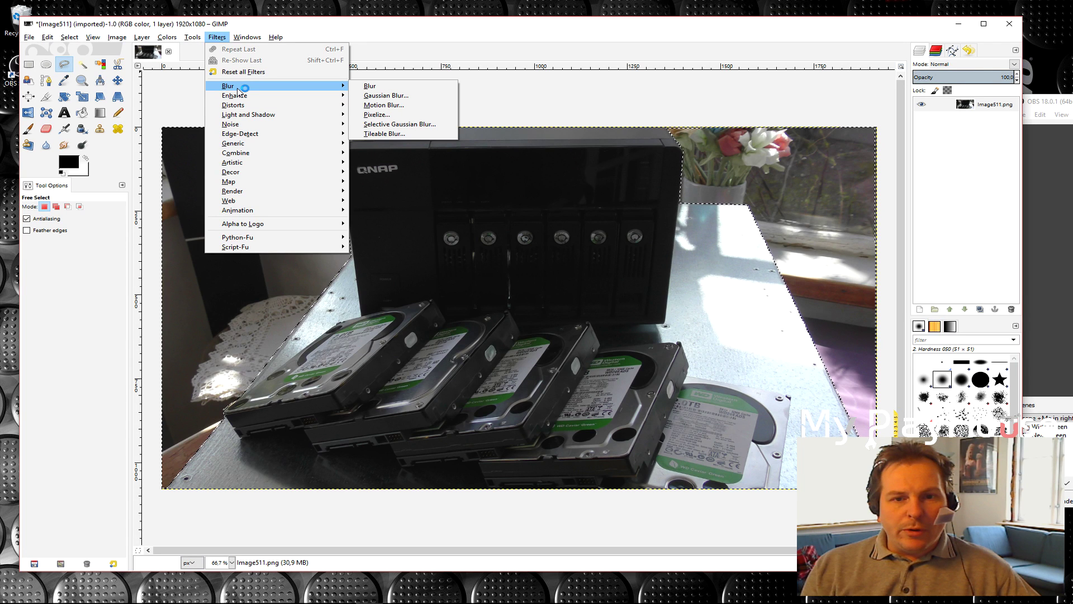
pyautogui.click(368, 86)
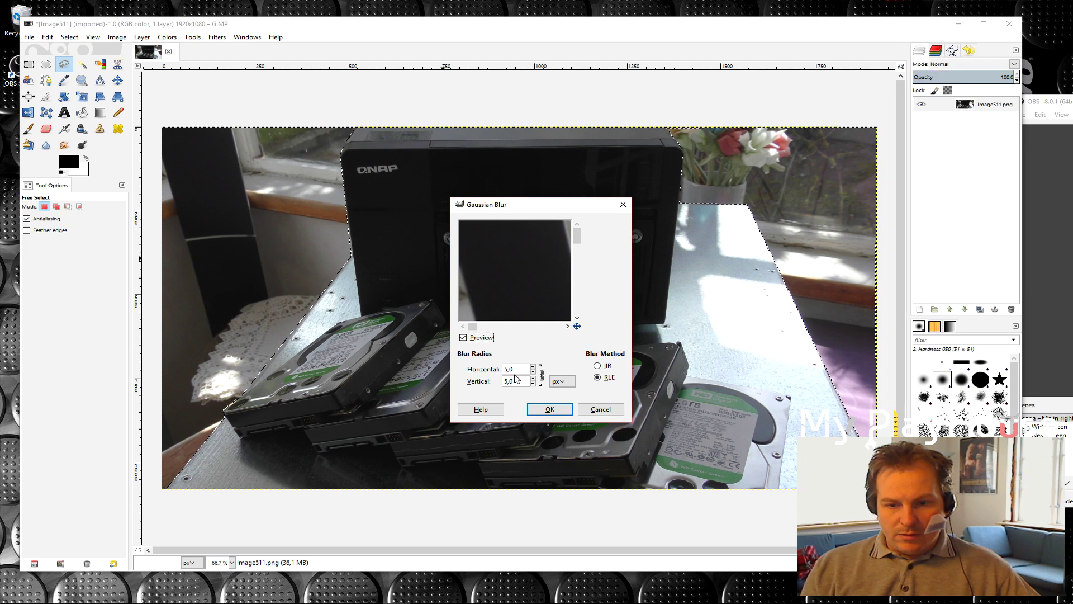
pyautogui.click(533, 366)
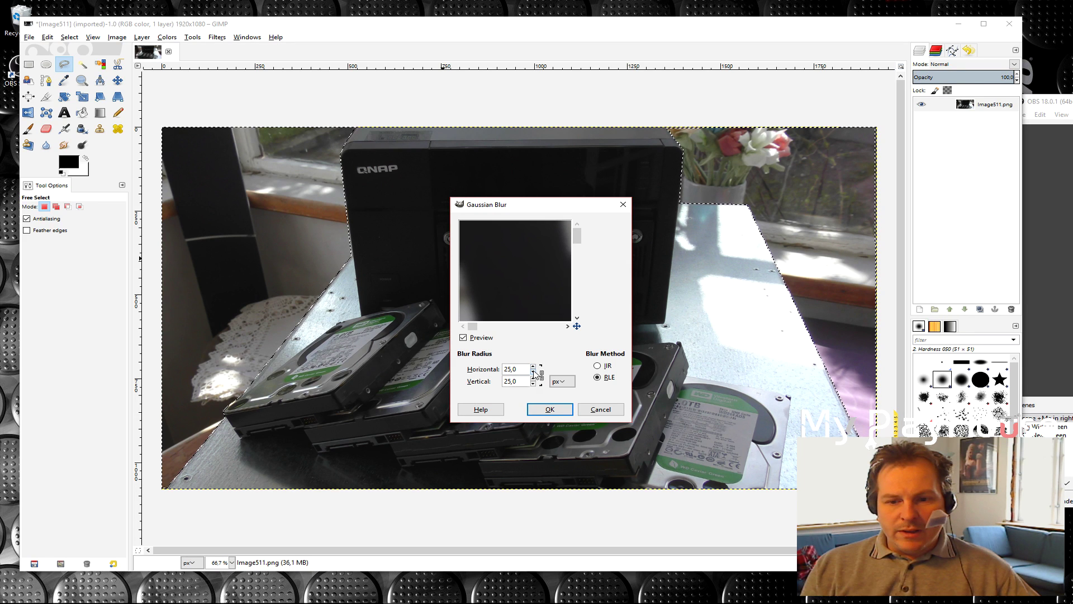
pyautogui.click(534, 371)
pyautogui.click(534, 372)
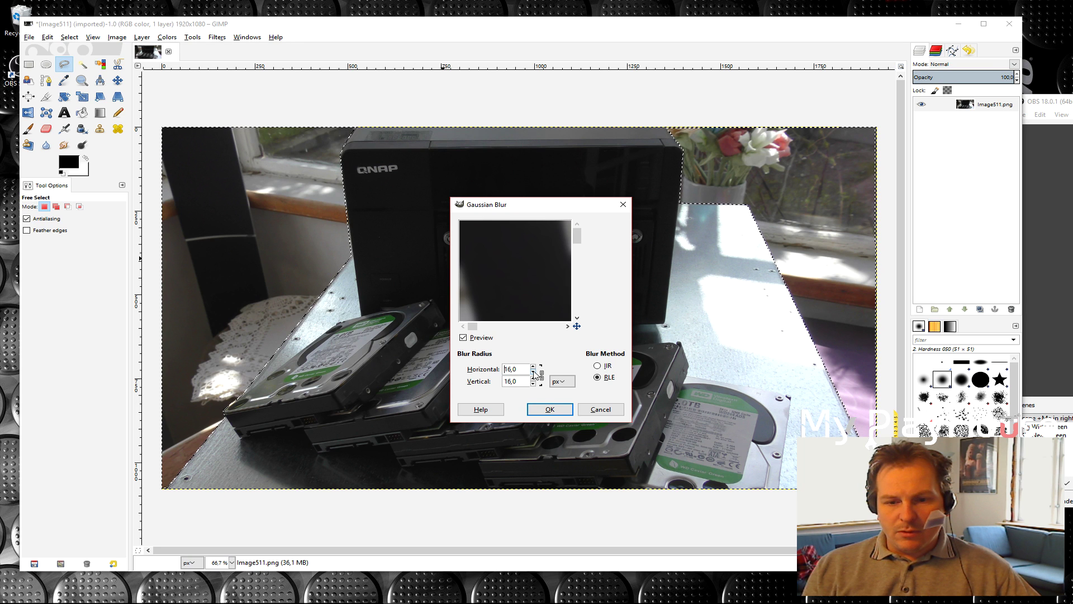
pyautogui.click(533, 371)
pyautogui.click(533, 368)
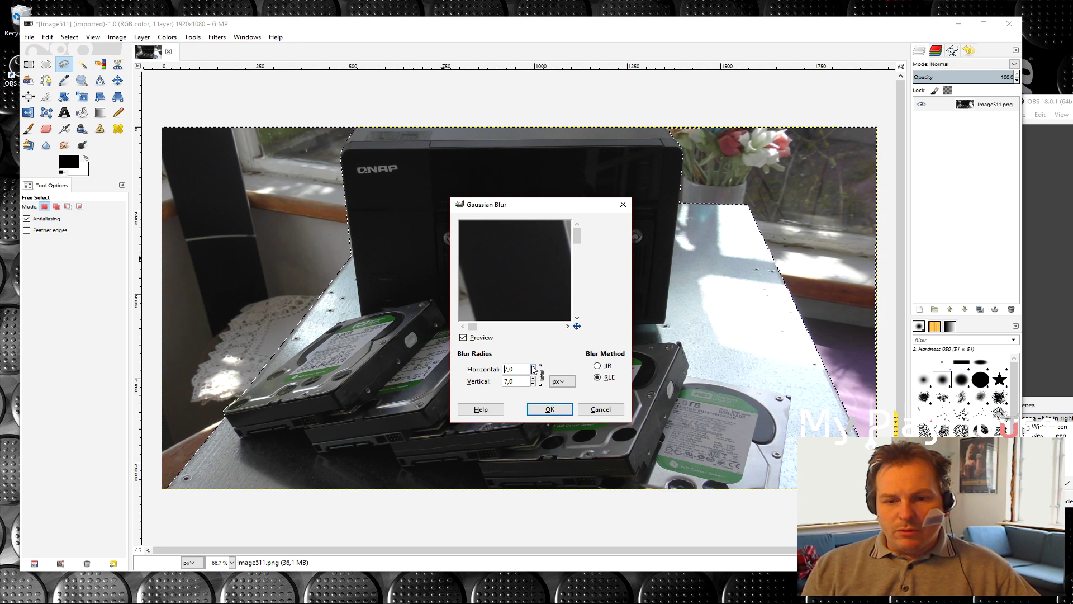
pyautogui.click(532, 367)
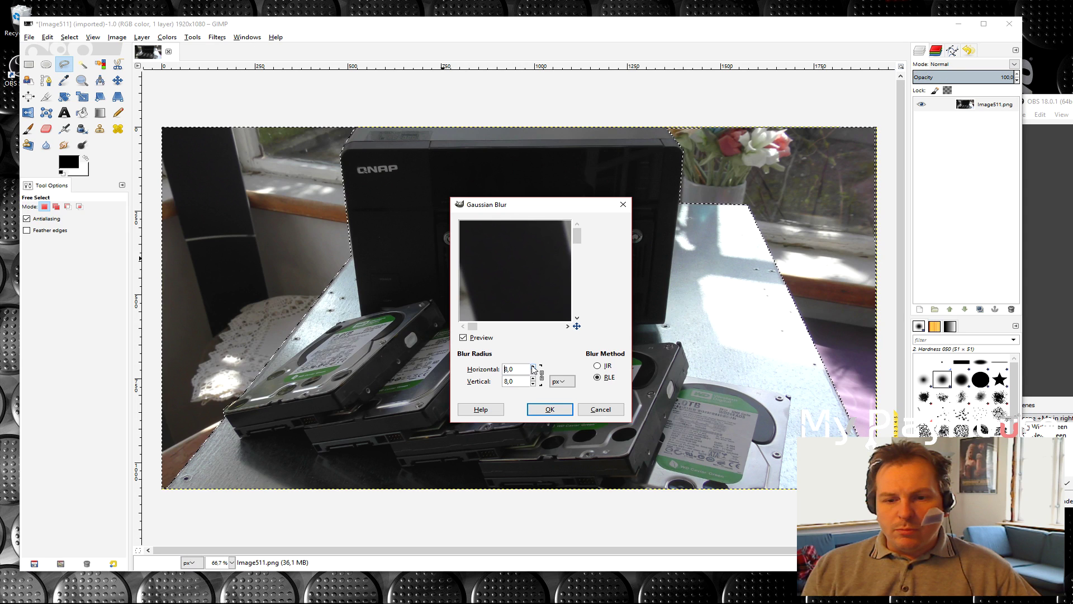
pyautogui.click(532, 367)
pyautogui.click(533, 367)
pyautogui.click(547, 410)
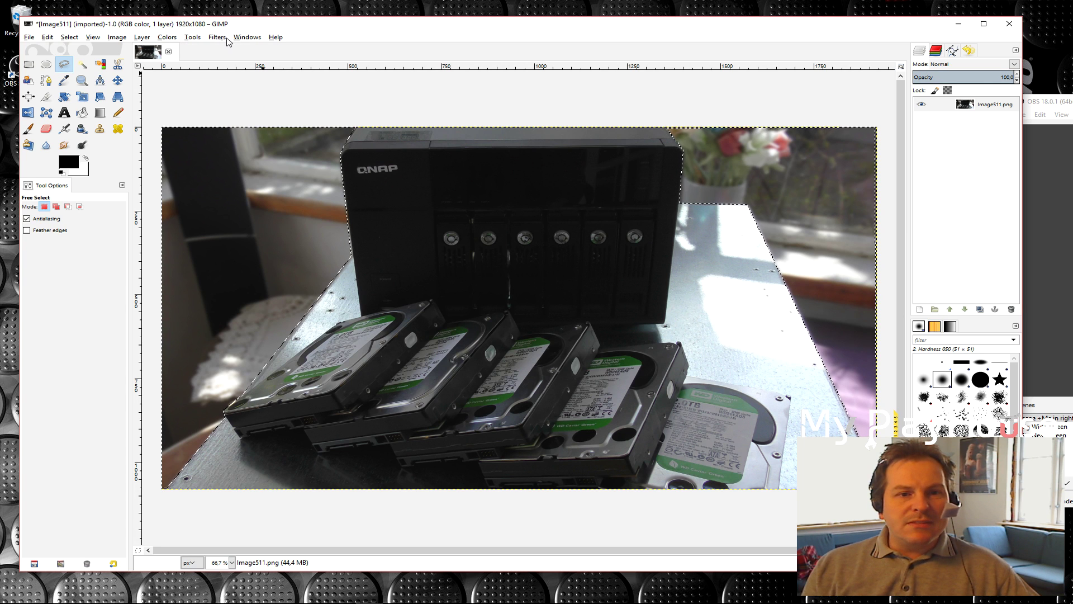
# Mute and darken the selected background with Hue-Saturation, using saturation -30 and lightness -39
pyautogui.click(166, 37)
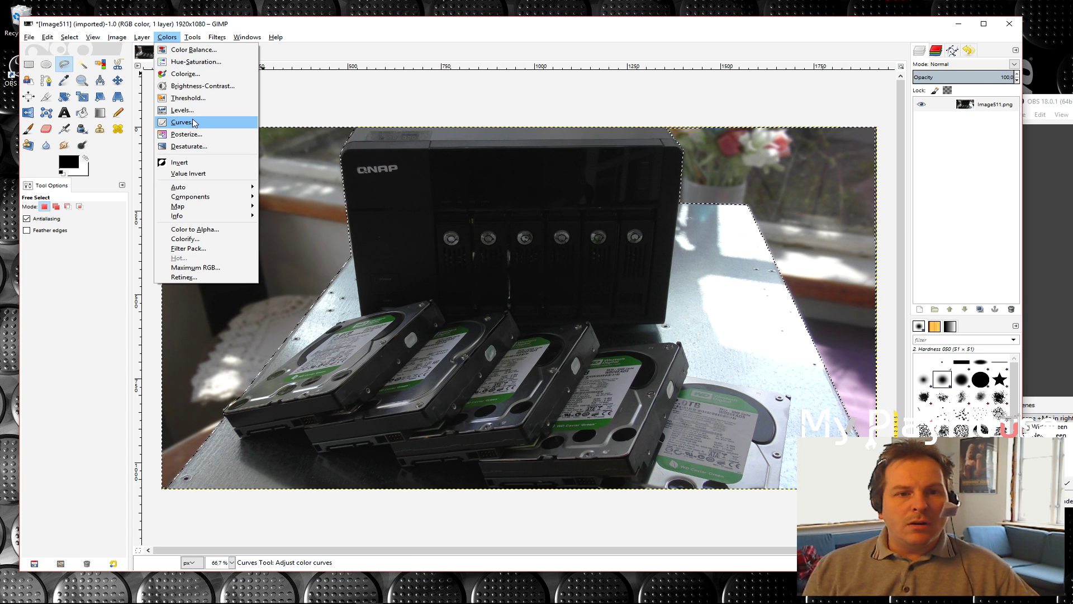
pyautogui.click(190, 62)
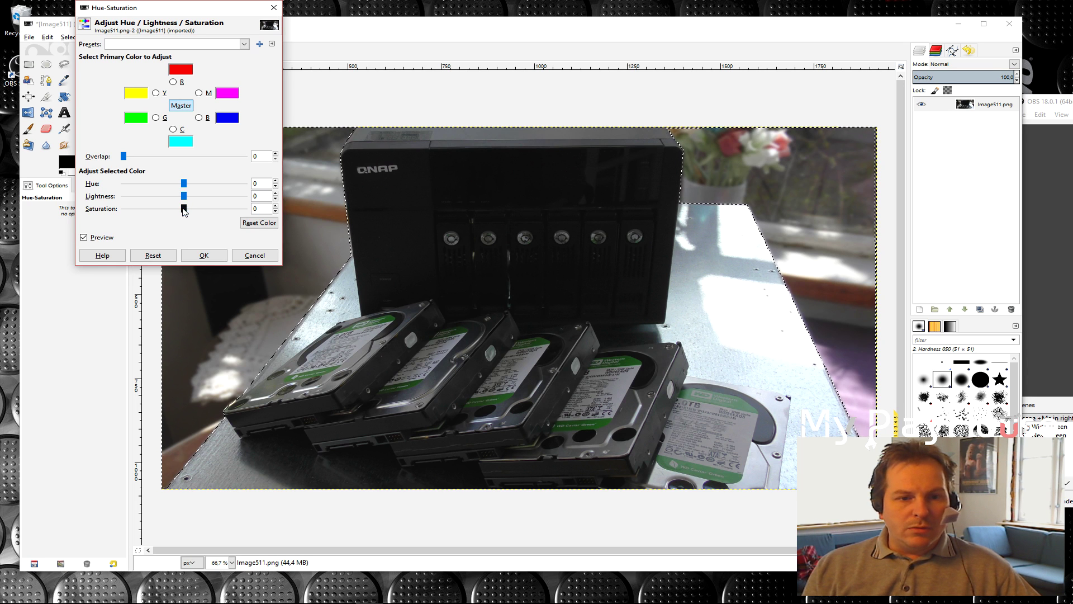
pyautogui.moveTo(183, 208)
pyautogui.mouseDown()
pyautogui.moveTo(145, 208)
pyautogui.moveTo(164, 209)
pyautogui.mouseUp()
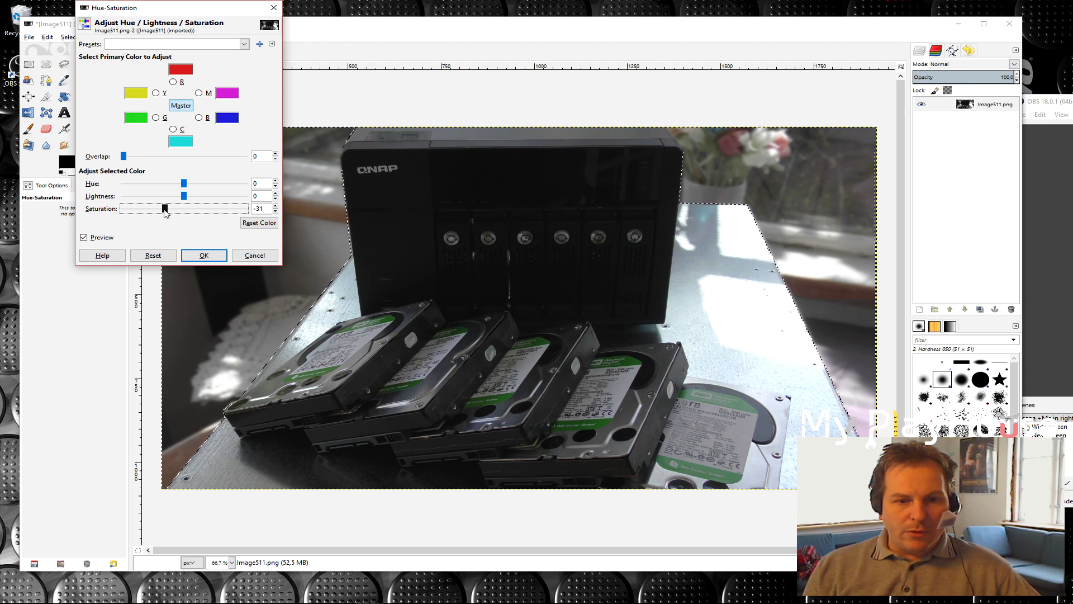
pyautogui.click(166, 196)
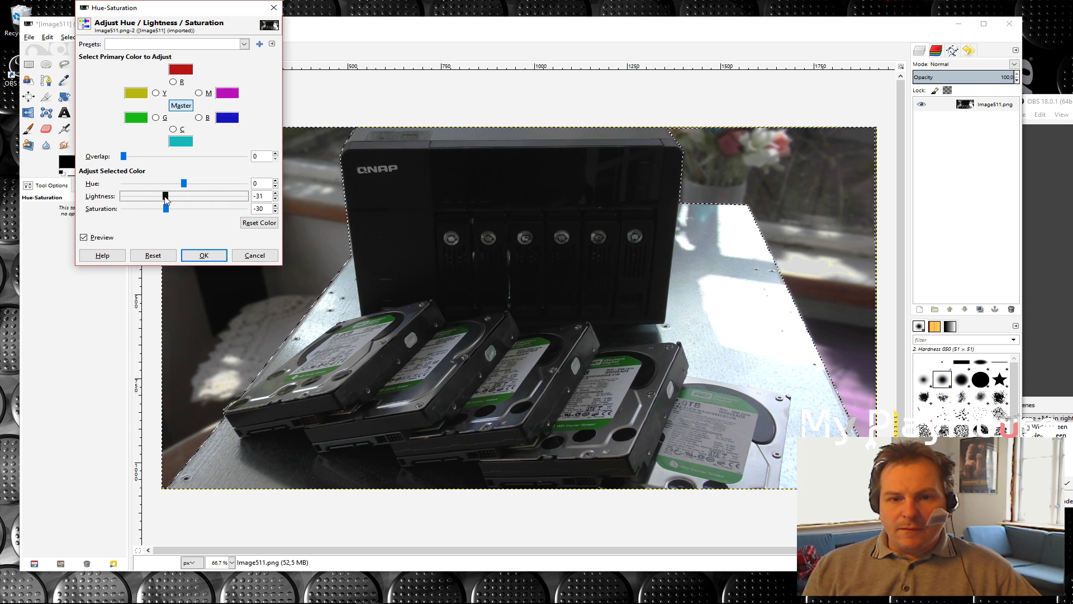
pyautogui.moveTo(165, 199)
pyautogui.mouseDown()
pyautogui.moveTo(139, 200)
pyautogui.moveTo(161, 201)
pyautogui.mouseUp()
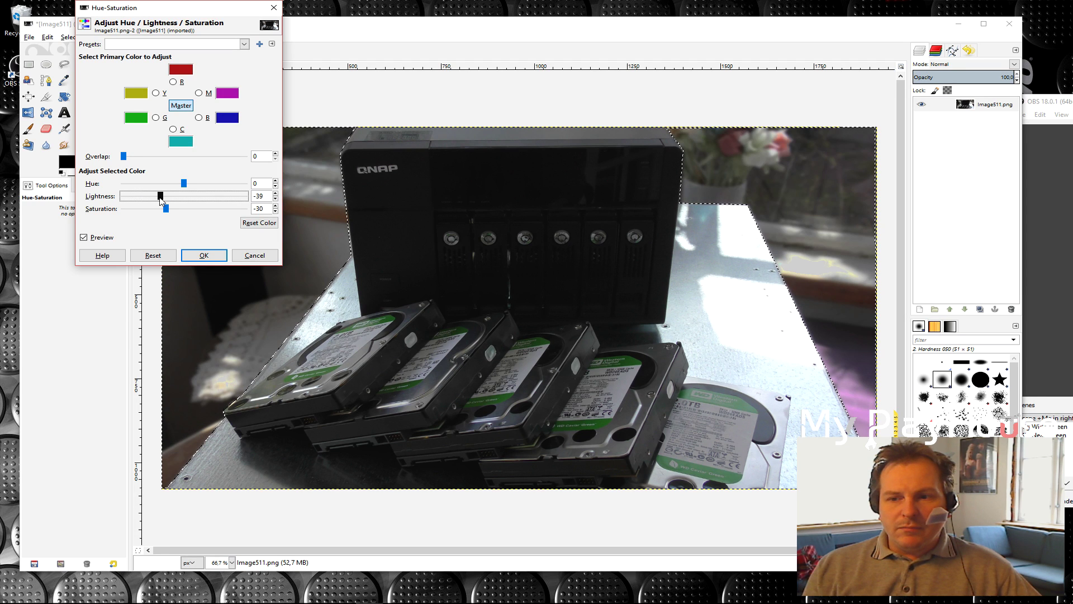
pyautogui.click(204, 256)
# Clear the background selection and undo the deselection
pyautogui.click(70, 38)
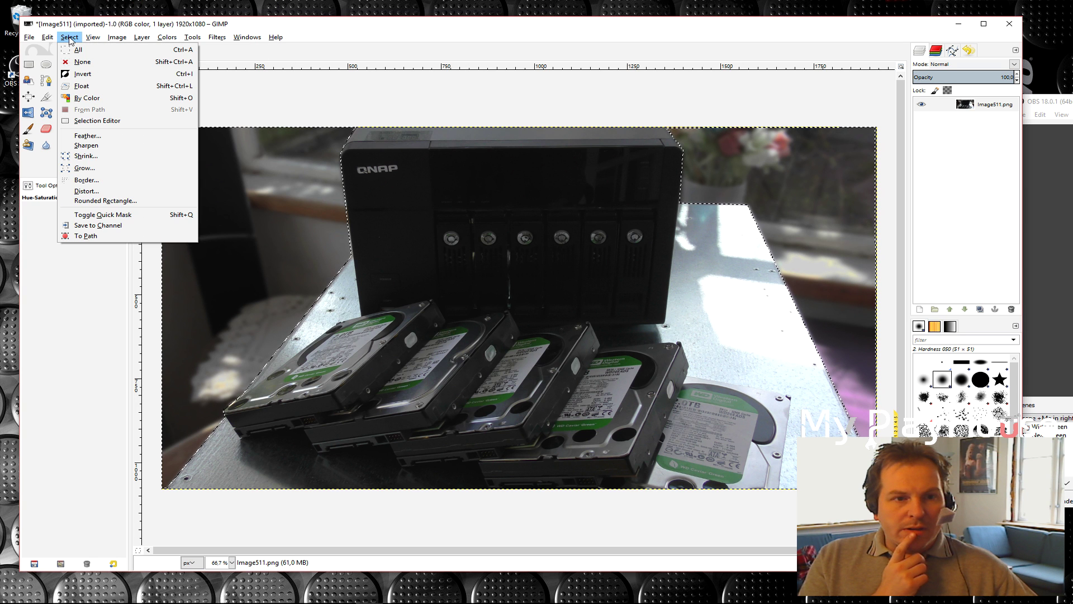
pyautogui.click(82, 62)
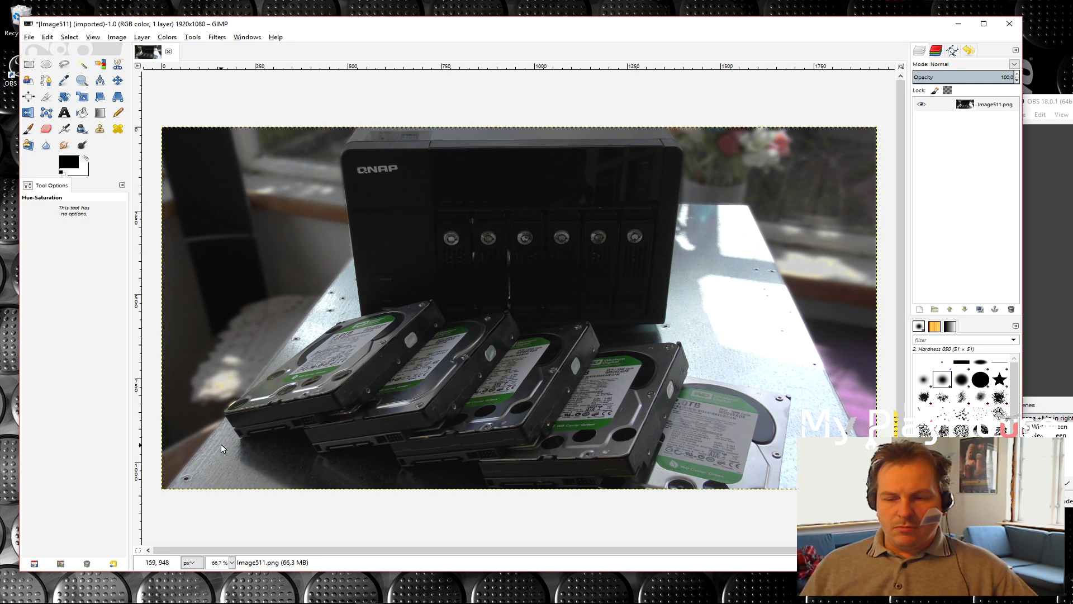
pyautogui.click(47, 38)
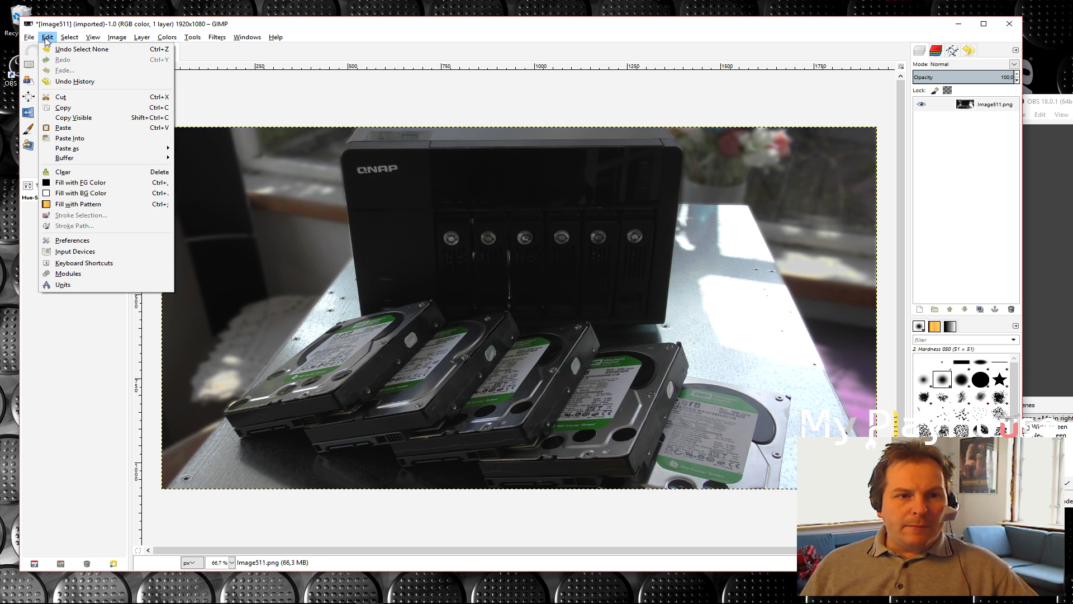
pyautogui.click(80, 51)
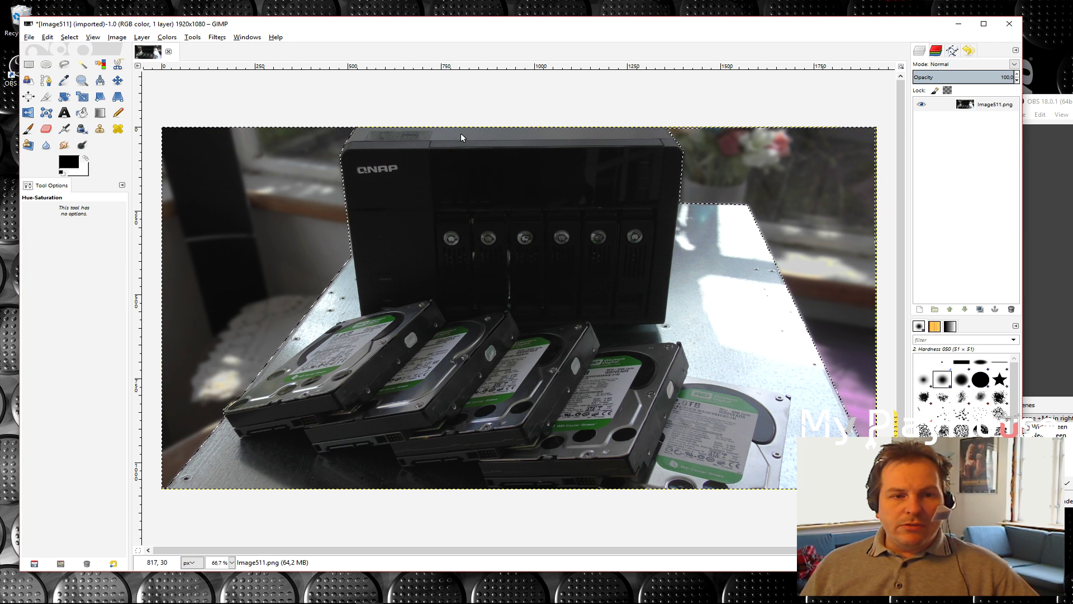
# Invert the selection to sharpen the QNAP box, hard drives and table with sharpness 50, and deselect everything
pyautogui.click(69, 37)
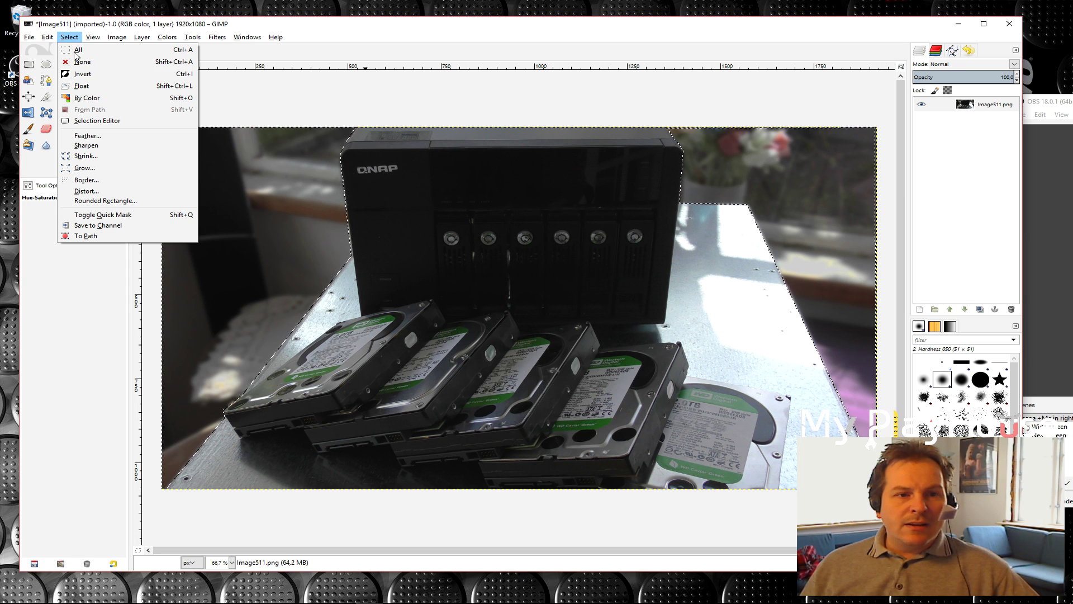
pyautogui.click(81, 74)
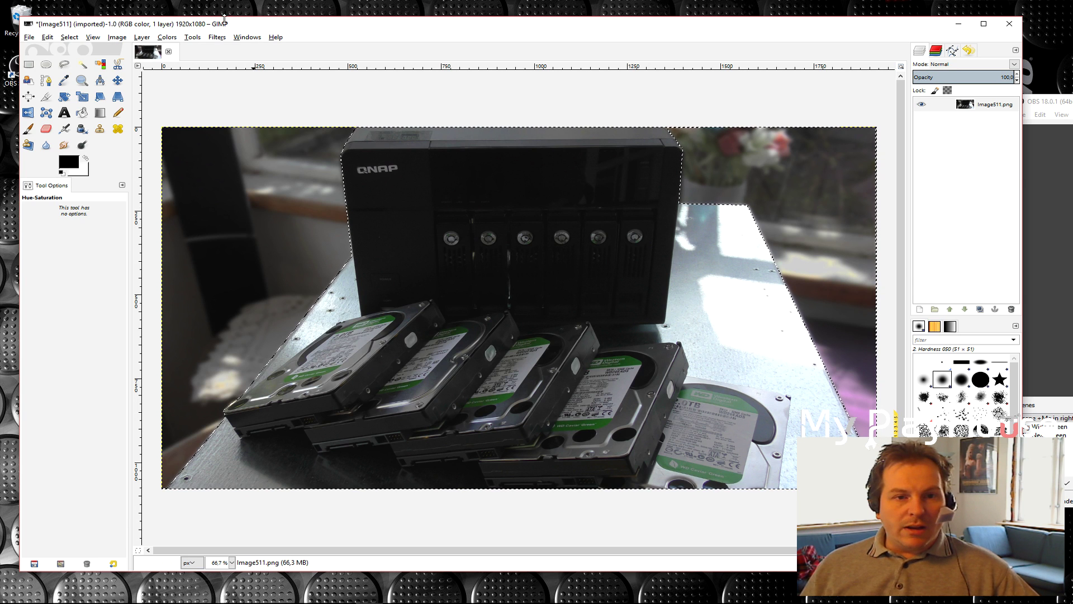
pyautogui.click(213, 36)
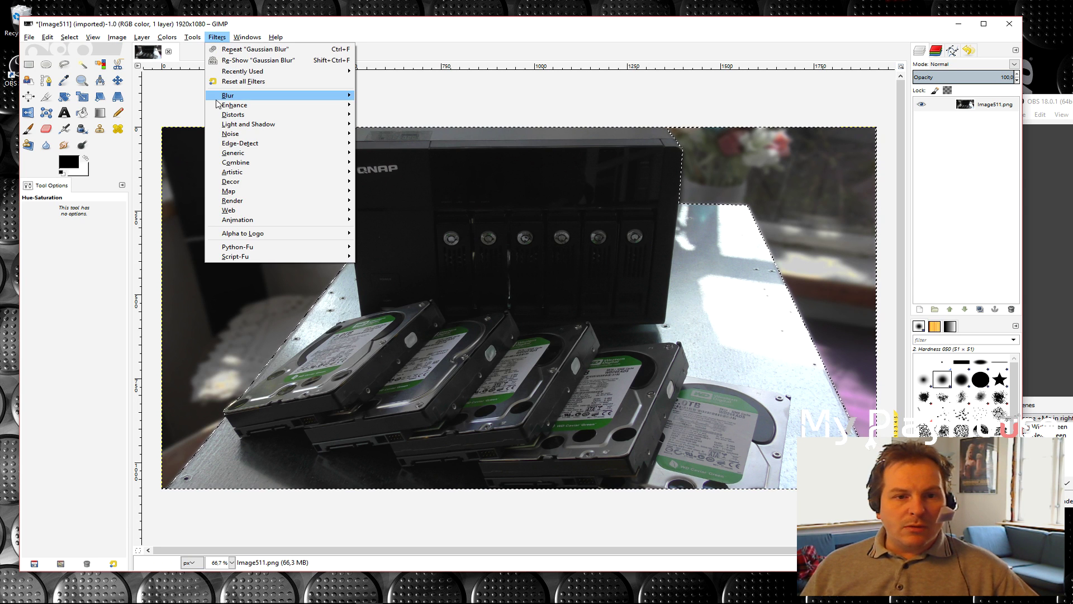
pyautogui.moveTo(307, 105)
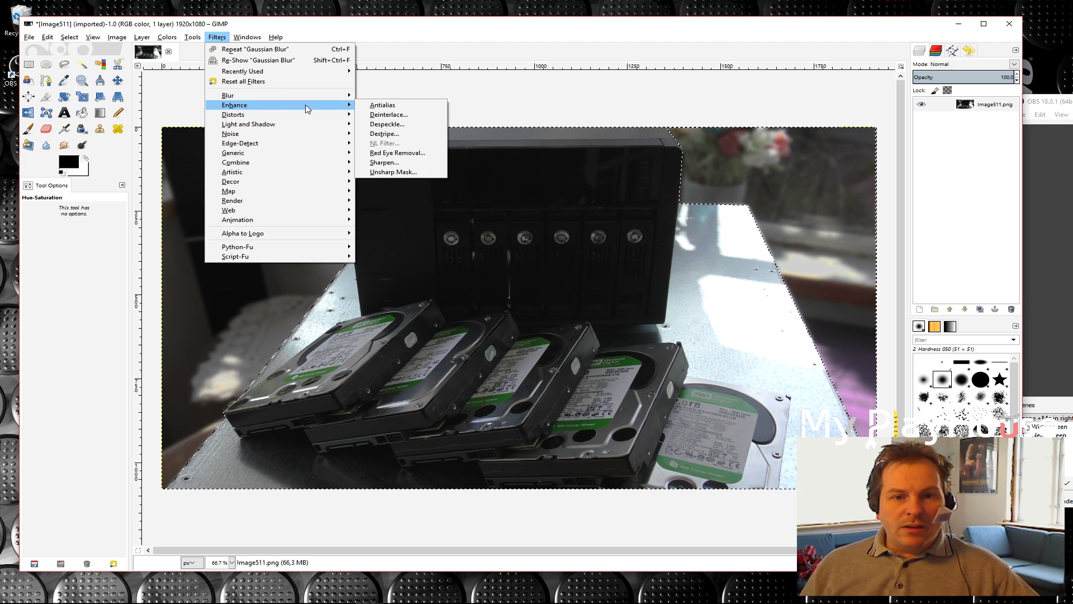
pyautogui.click(392, 163)
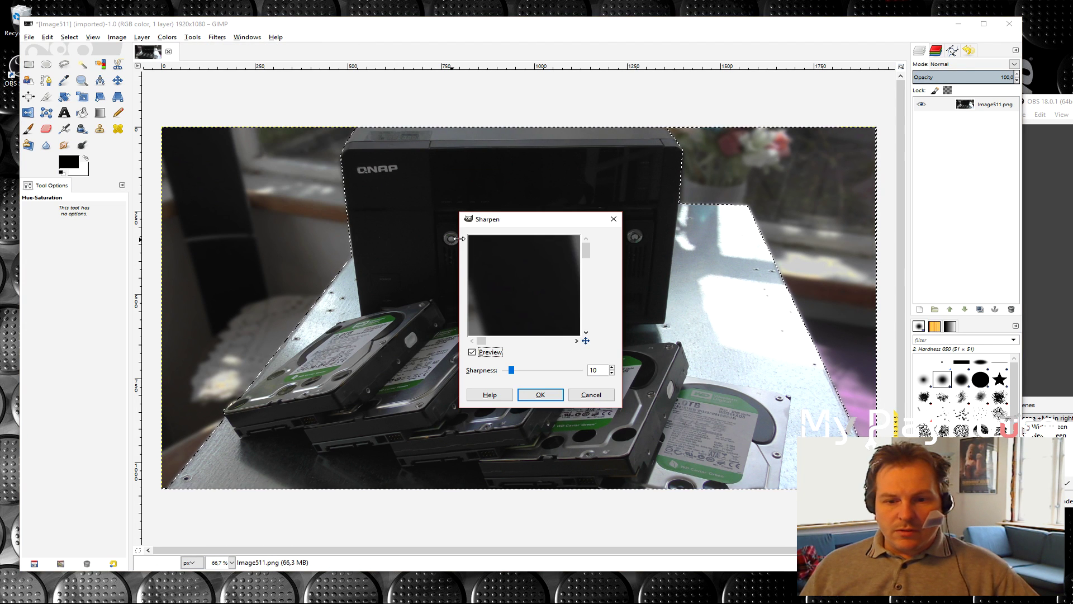
pyautogui.moveTo(550, 219); pyautogui.dragTo(781, 194)
pyautogui.moveTo(709, 315); pyautogui.dragTo(772, 343)
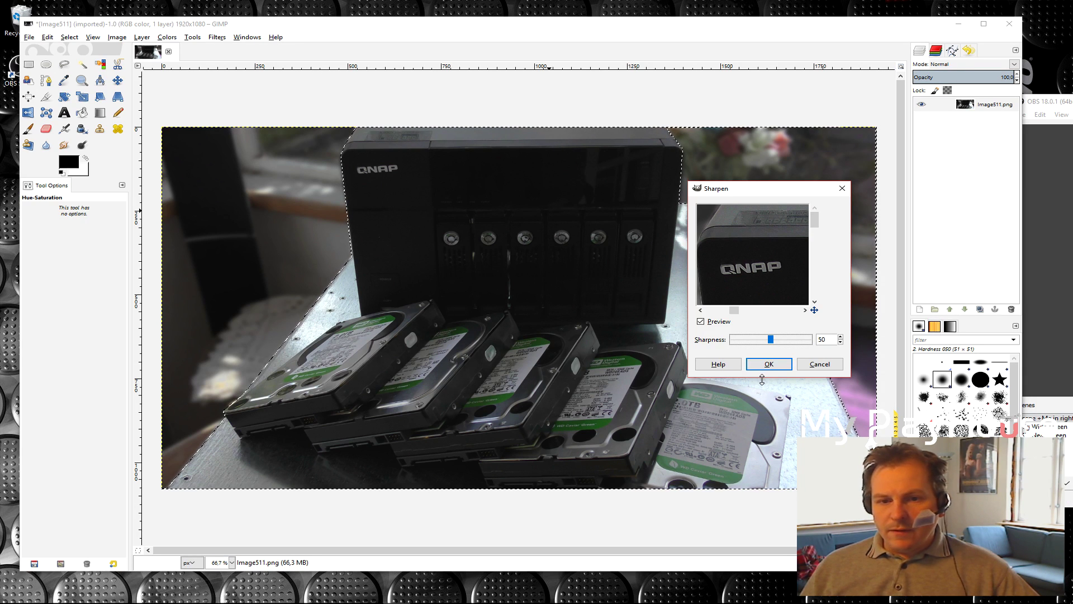
pyautogui.click(768, 366)
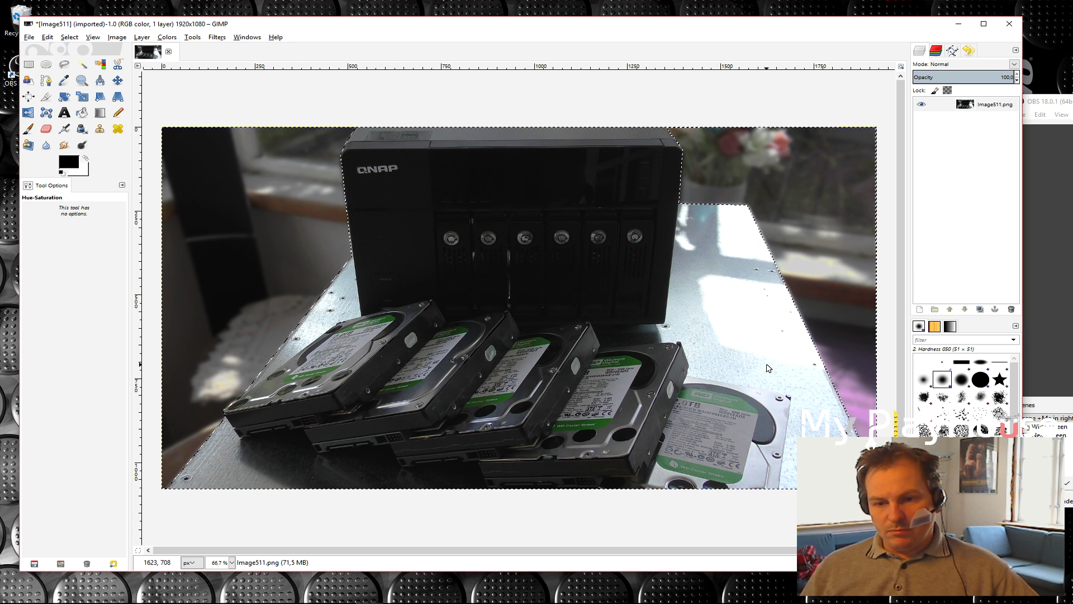
pyautogui.click(64, 38)
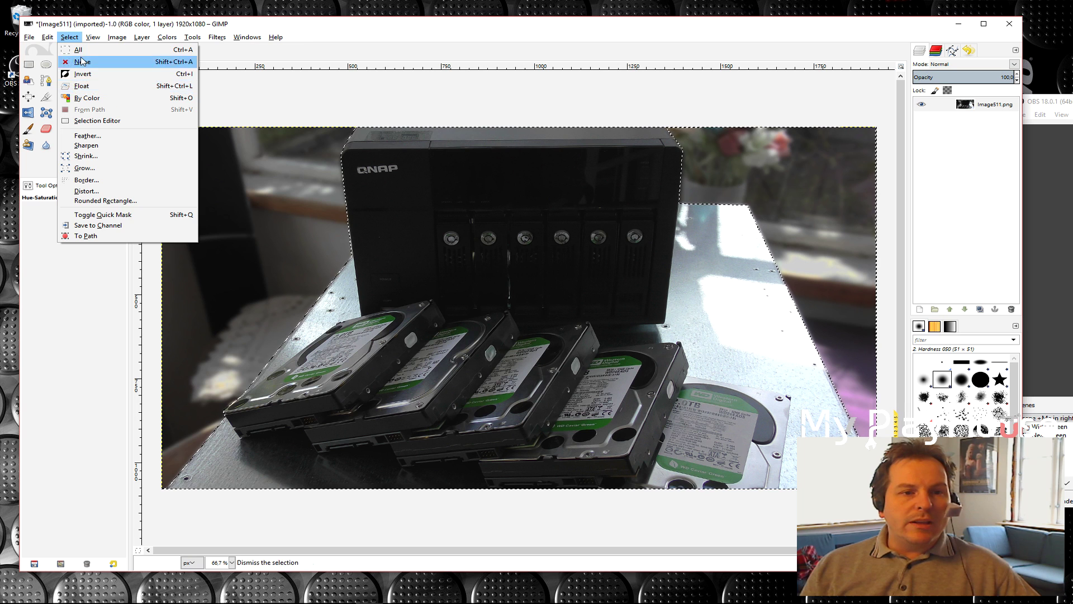
pyautogui.click(81, 61)
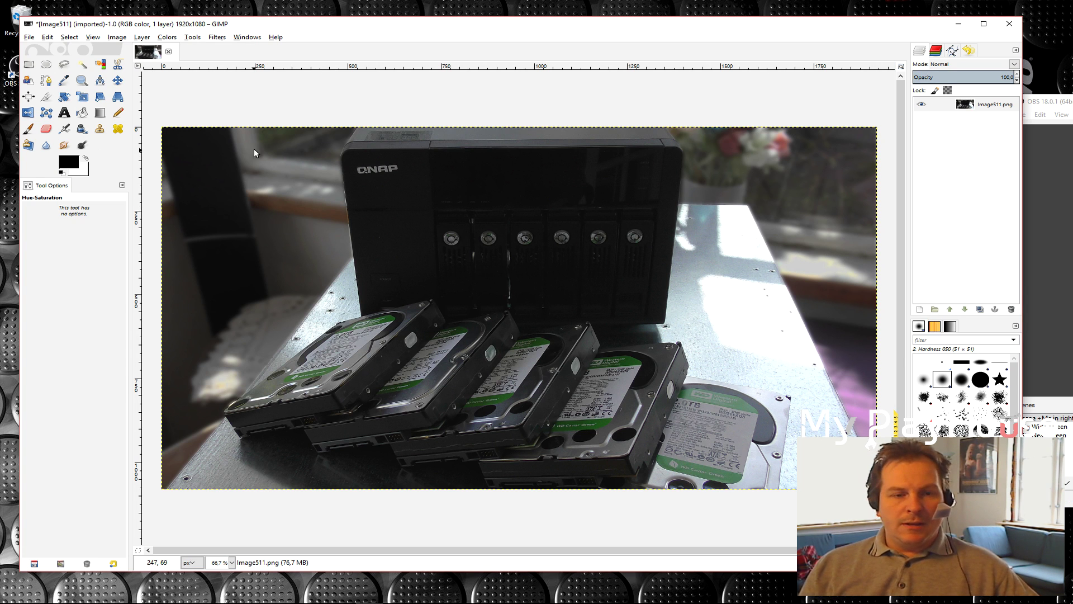
# Switch to Chrome and search Google for "QNAP Logo" in a new tab
pyautogui.moveTo(270, 602)
pyautogui.click(177, 594)
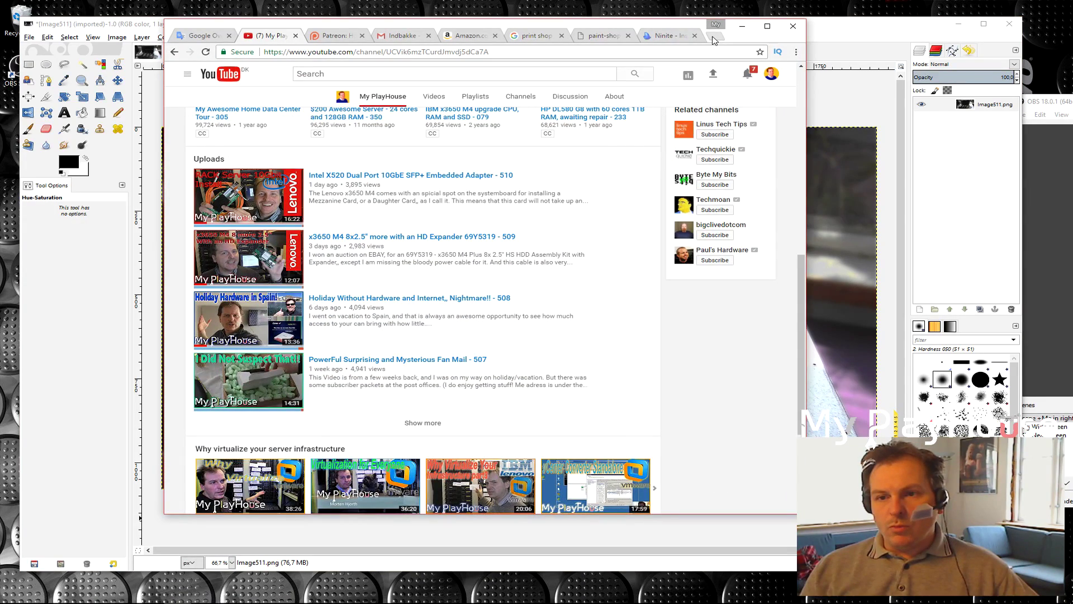
pyautogui.click(714, 37)
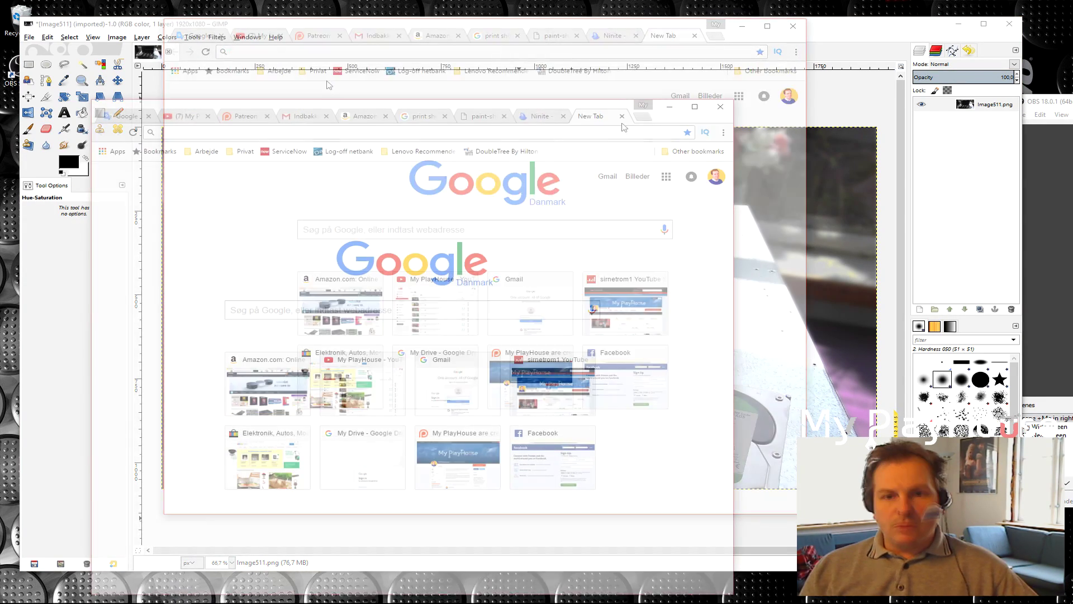
pyautogui.click(319, 313)
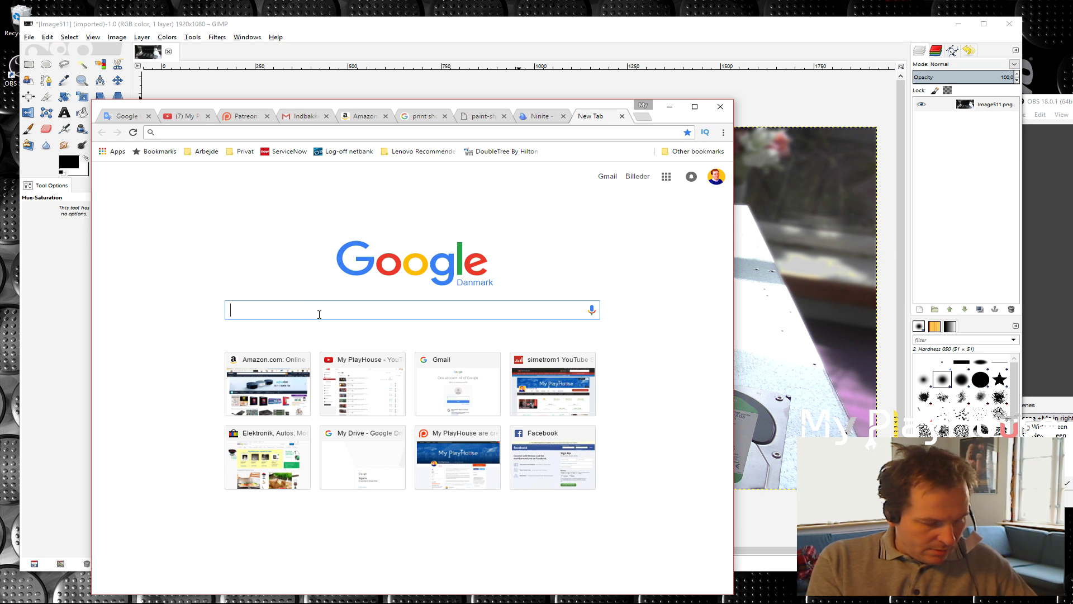
pyautogui.write('QNAP')
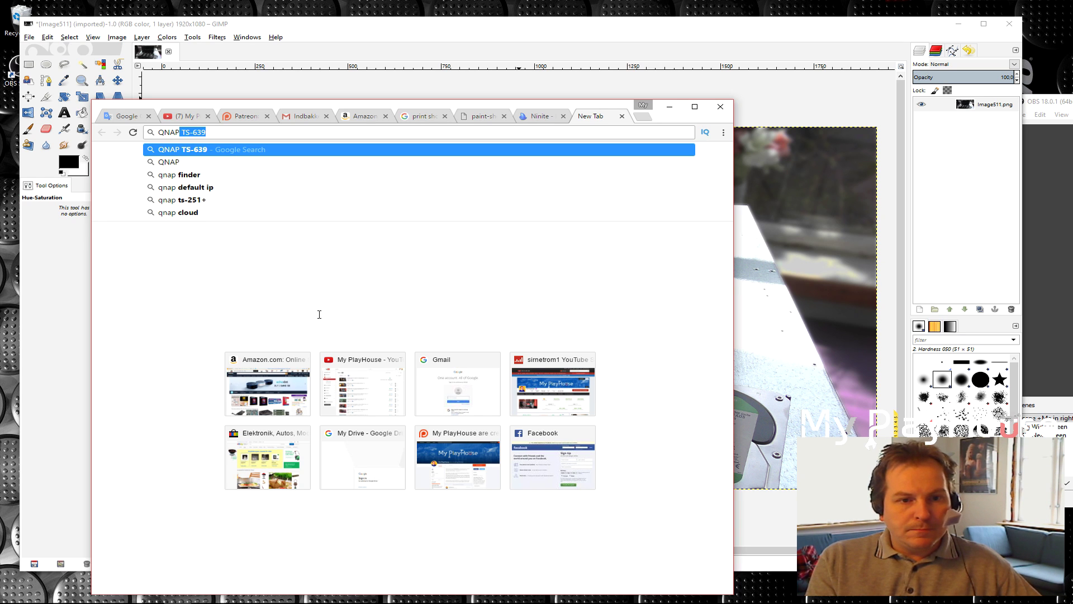
pyautogui.press('BackSpace')
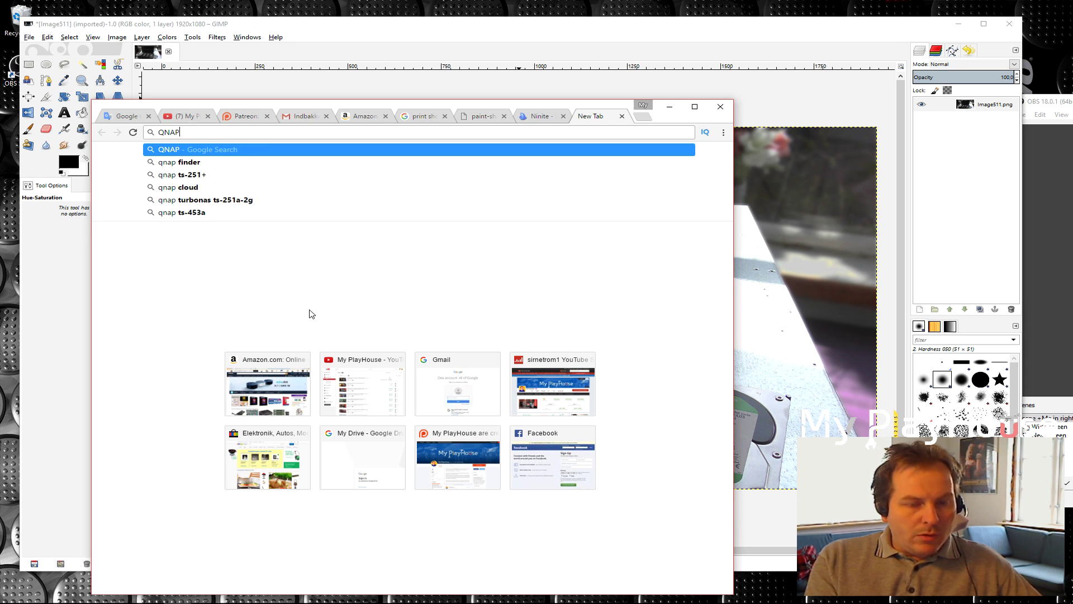
pyautogui.write('Log')
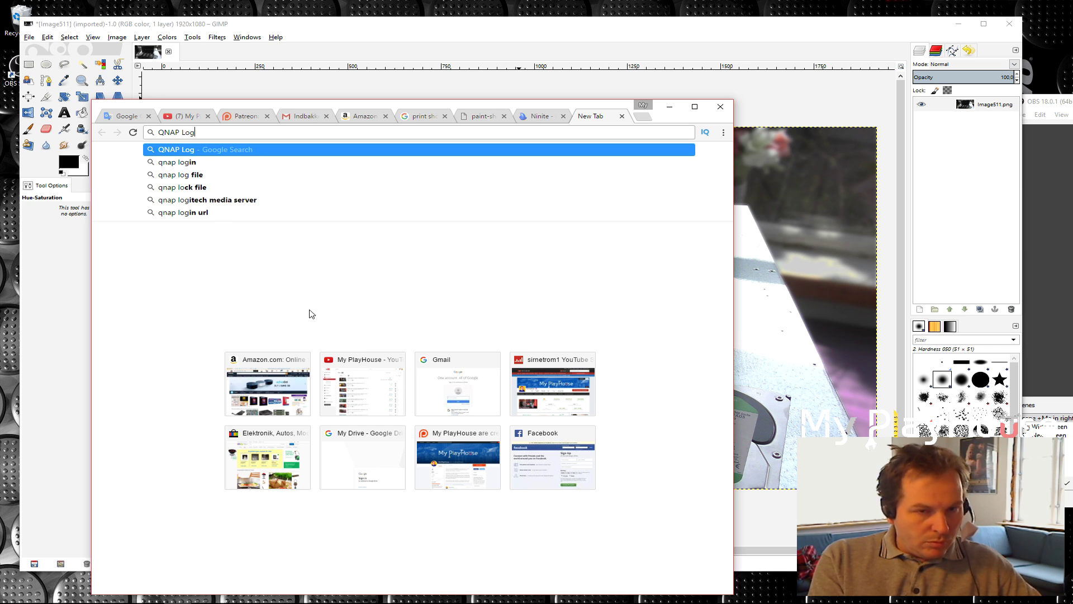
pyautogui.write('o')
pyautogui.press('Return')
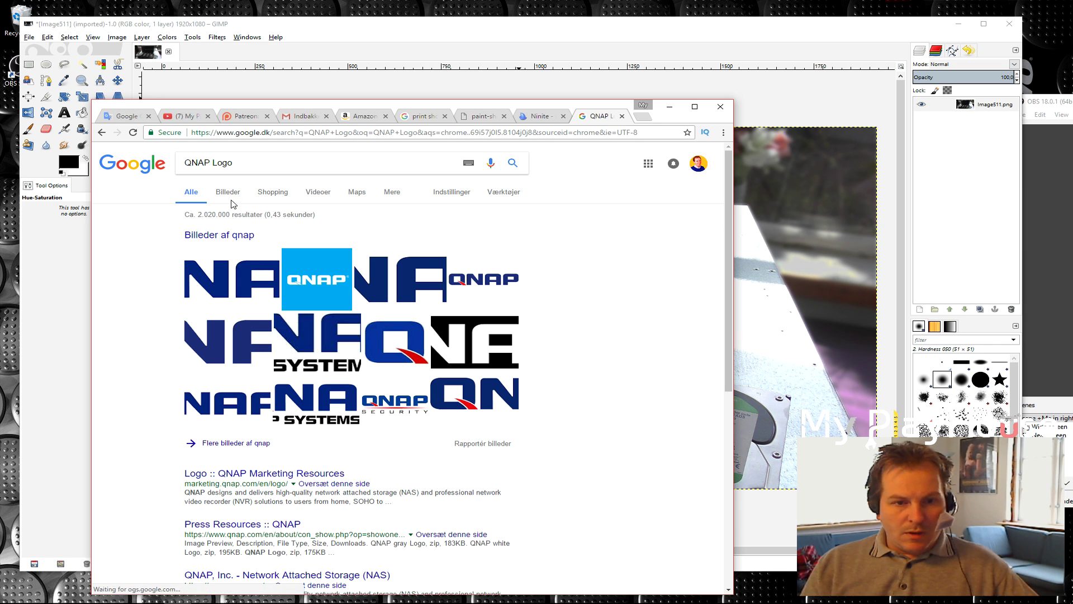
# Browse the Google image results in a maximized window and open the 635 × 169 QNAP Systems, Inc. logo image by itself
pyautogui.click(226, 193)
pyautogui.click(272, 195)
pyautogui.moveTo(442, 108); pyautogui.dragTo(445, 0)
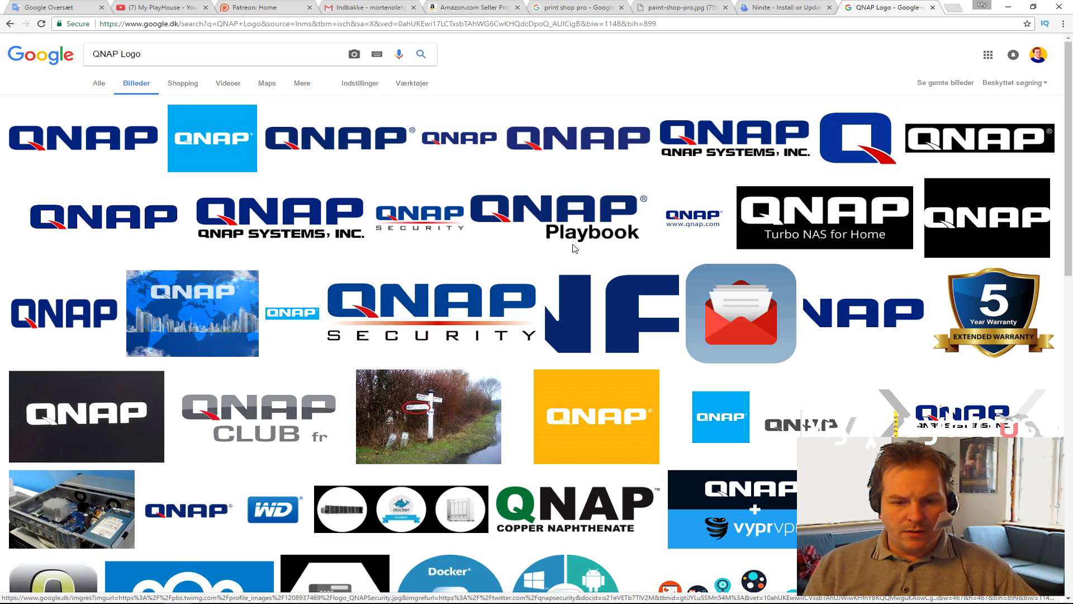
pyautogui.scroll(-10, 574, 248)
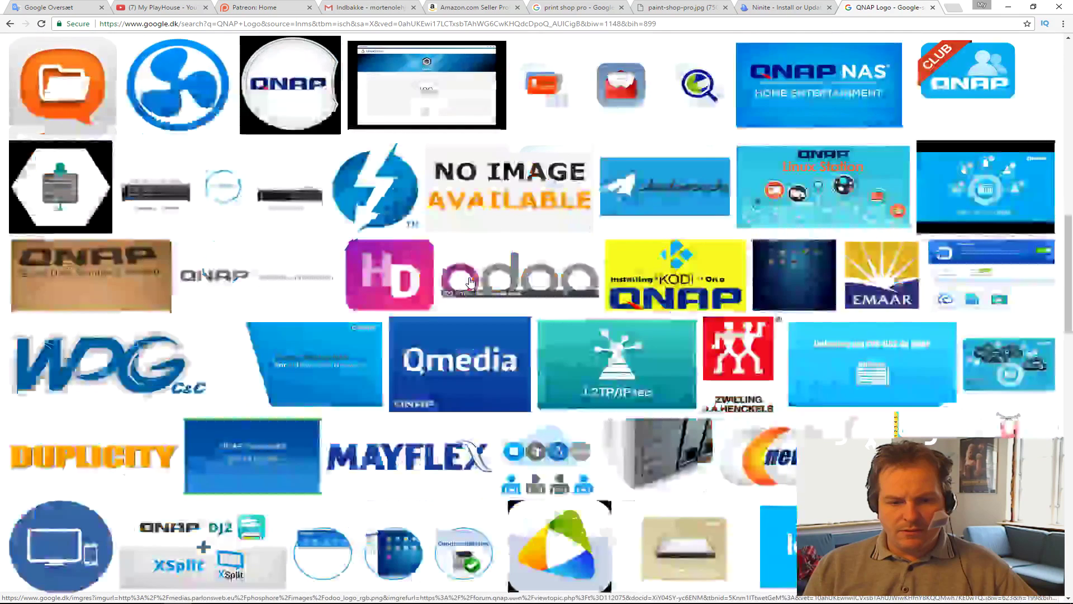
pyautogui.scroll(10, 470, 281)
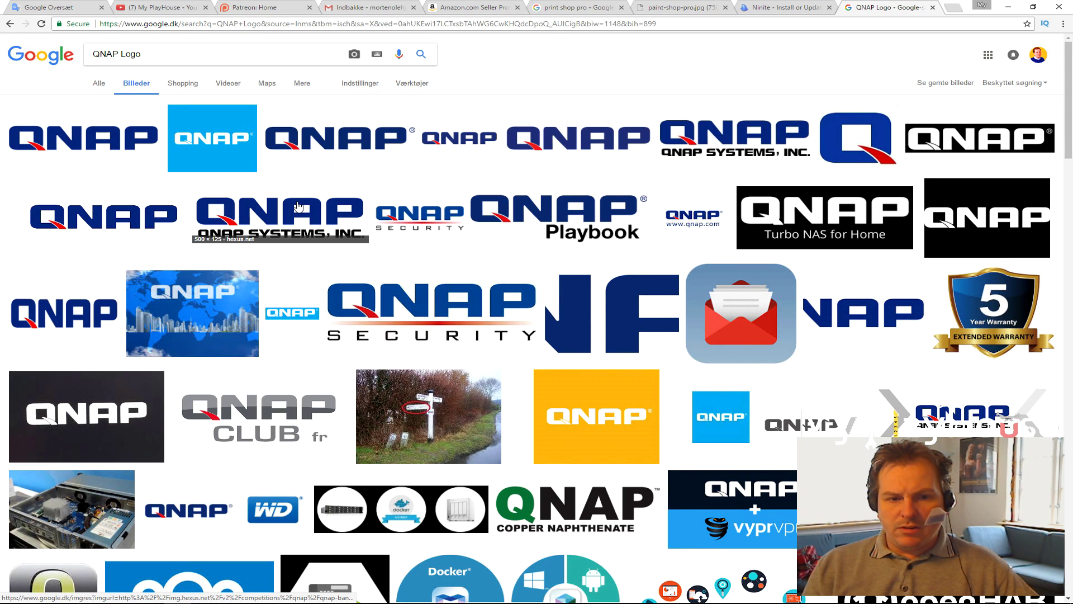
pyautogui.click(727, 138)
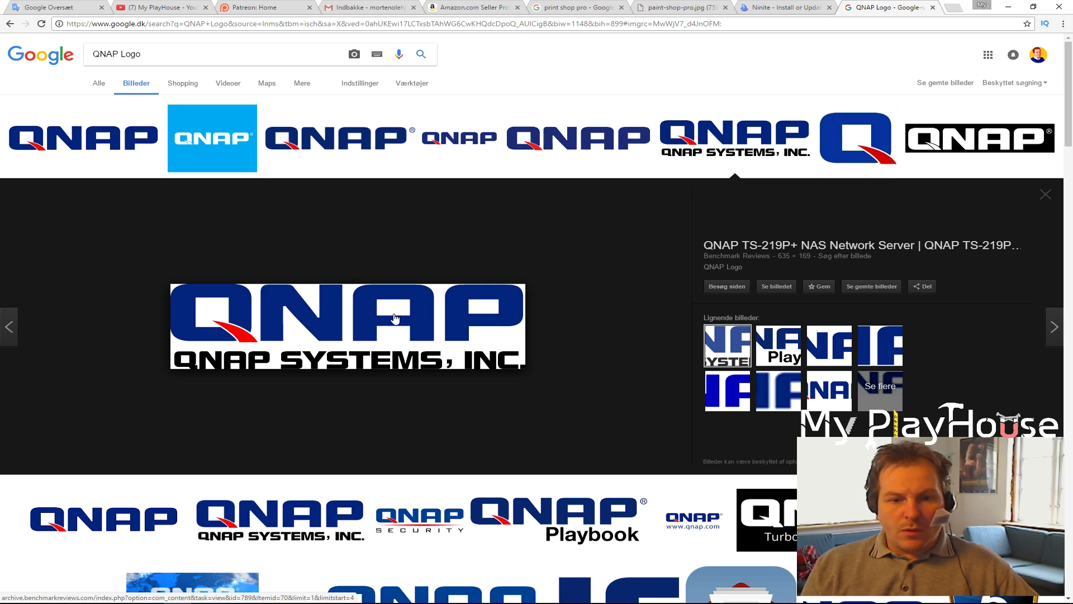
pyautogui.rightClick(328, 321)
pyautogui.click(274, 281)
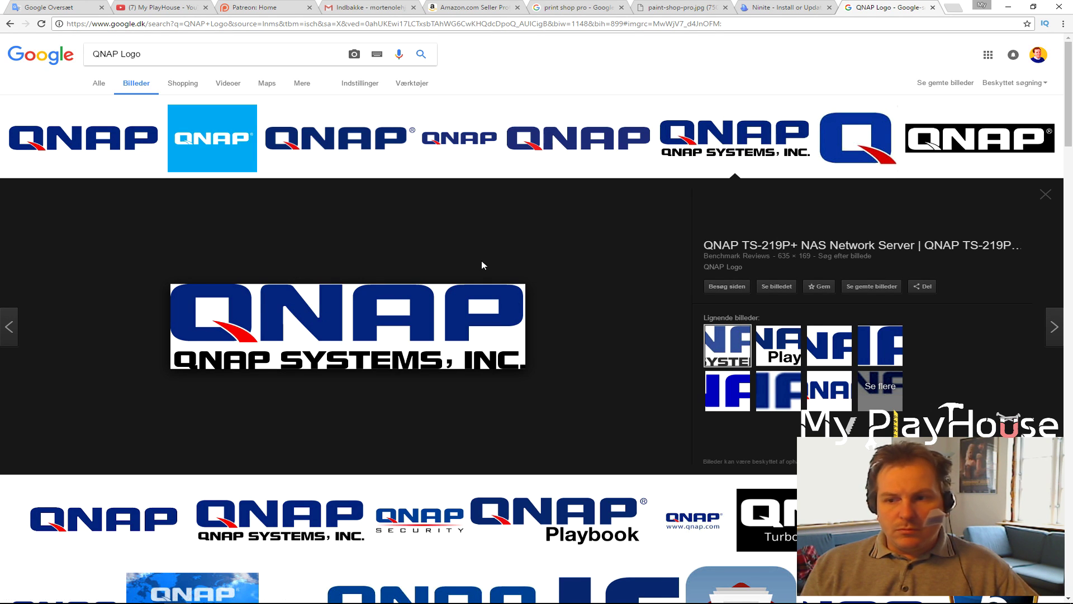
pyautogui.click(776, 286)
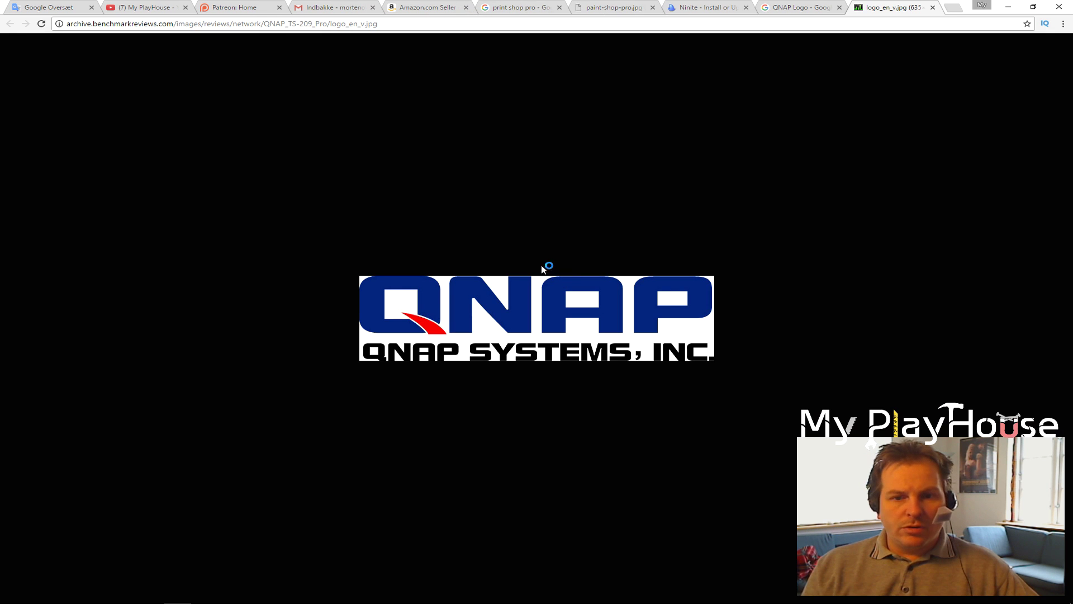
# Save the logo image as the JPEG file logo_en_v in the Temp folder on drive C
pyautogui.rightClick(524, 308)
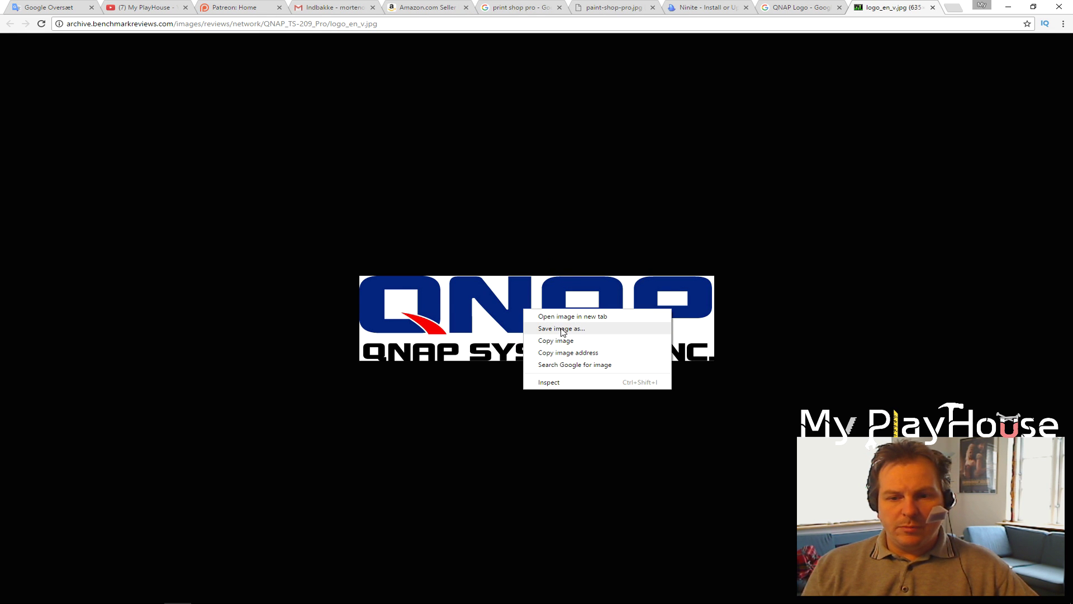
pyautogui.click(561, 329)
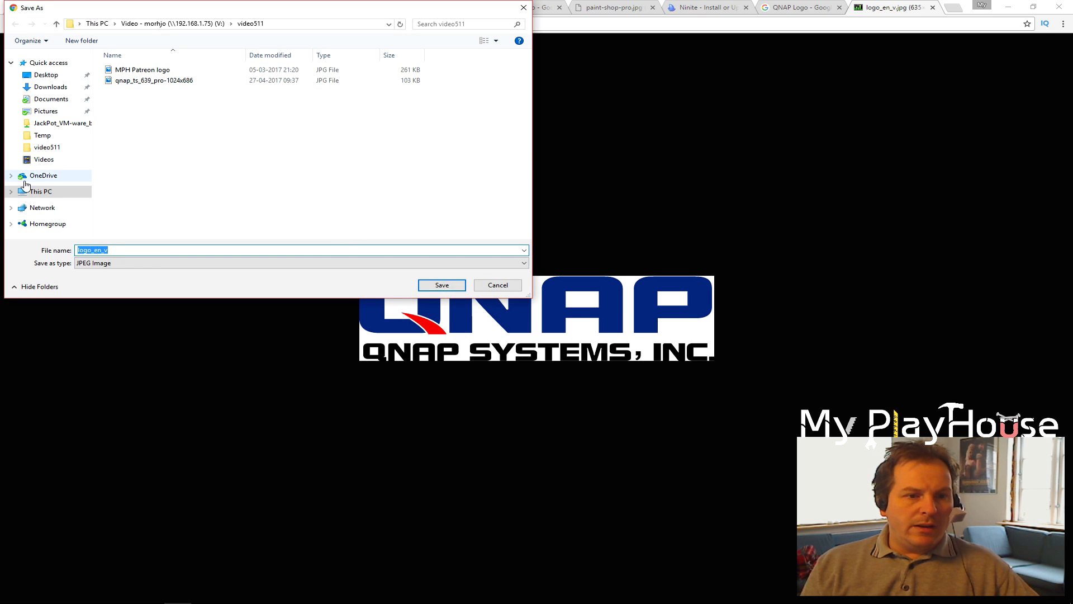
pyautogui.click(42, 135)
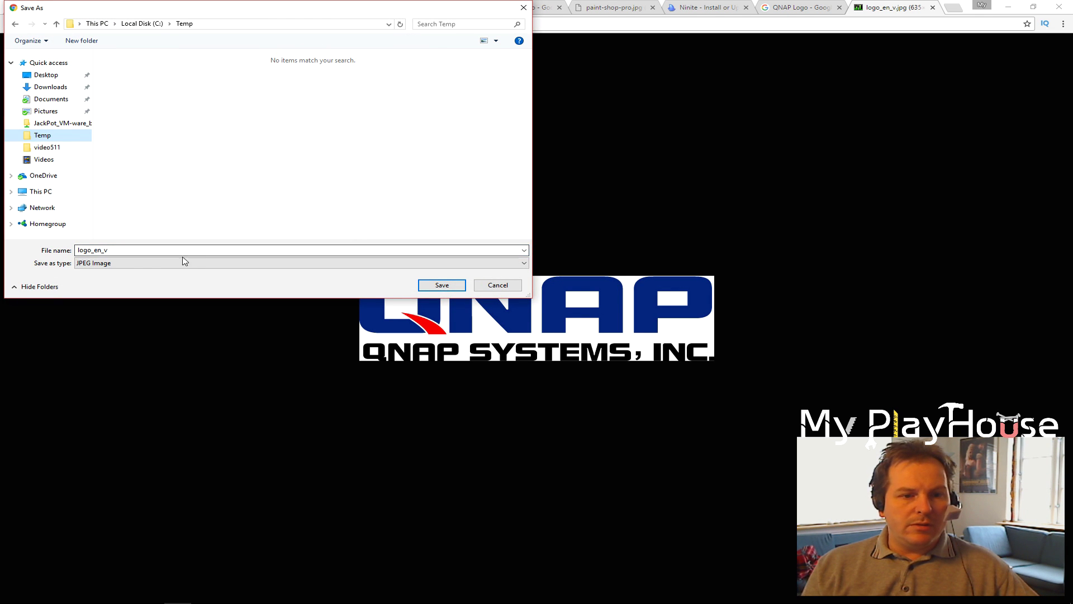
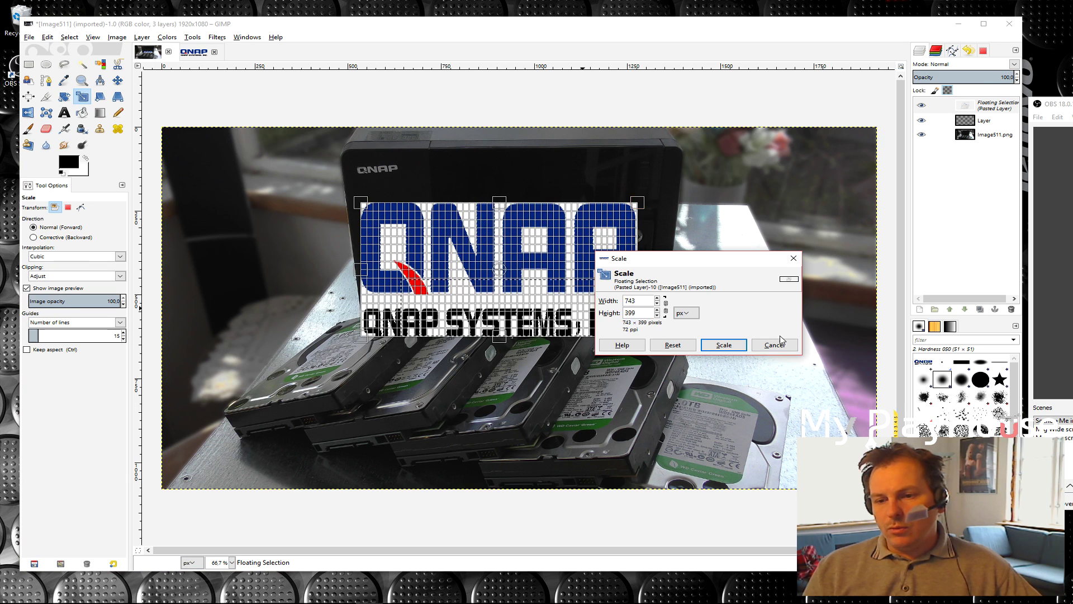
# Cancel the scaling of the pasted QNAP logo and anchor the floating selection to the new layer
pyautogui.click(774, 344)
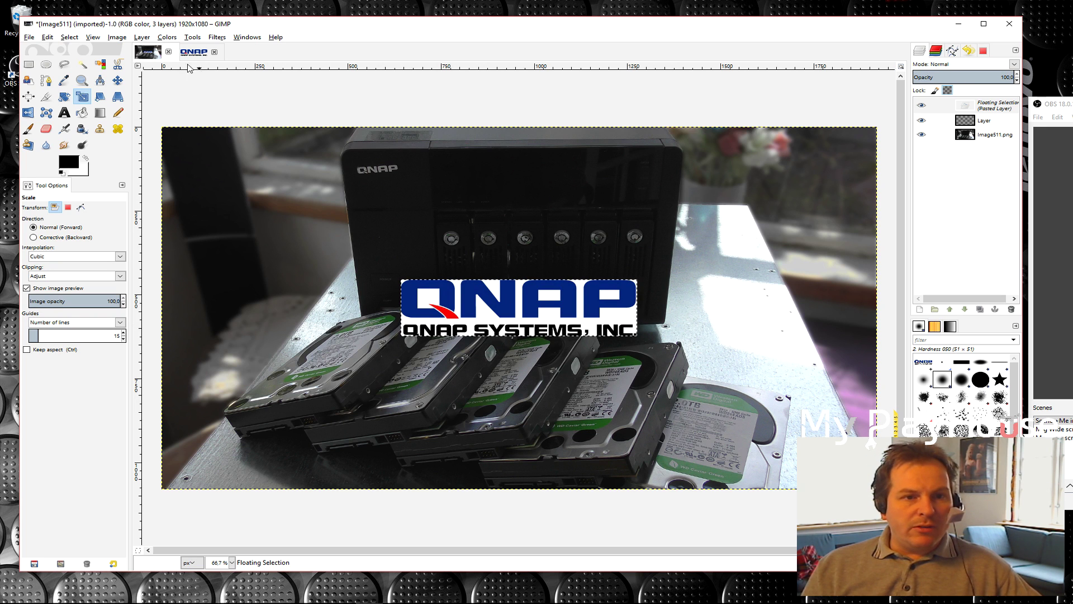
pyautogui.click(71, 38)
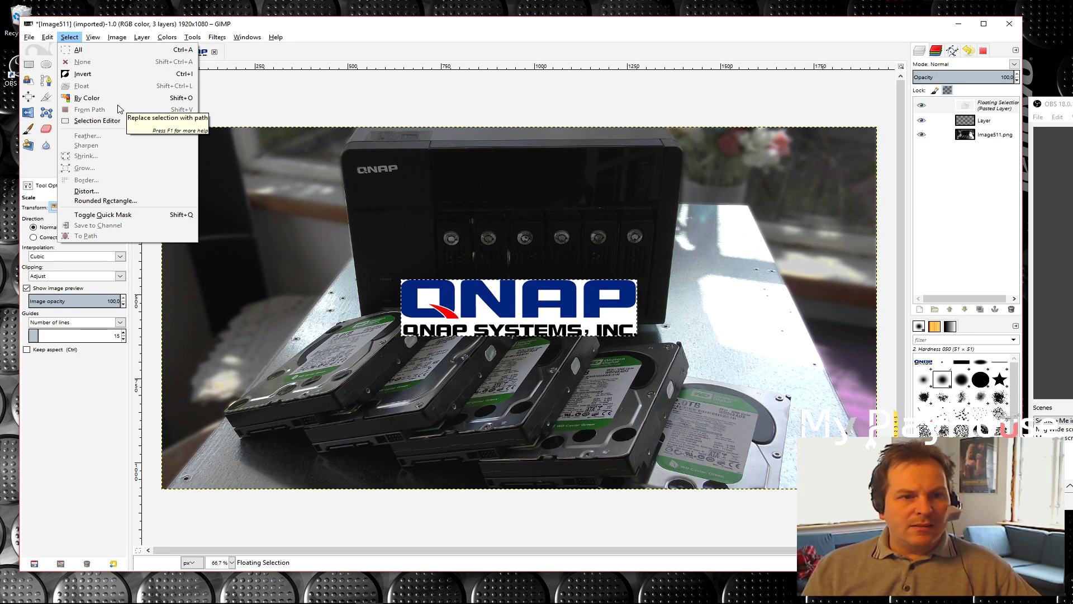
pyautogui.moveTo(48, 37)
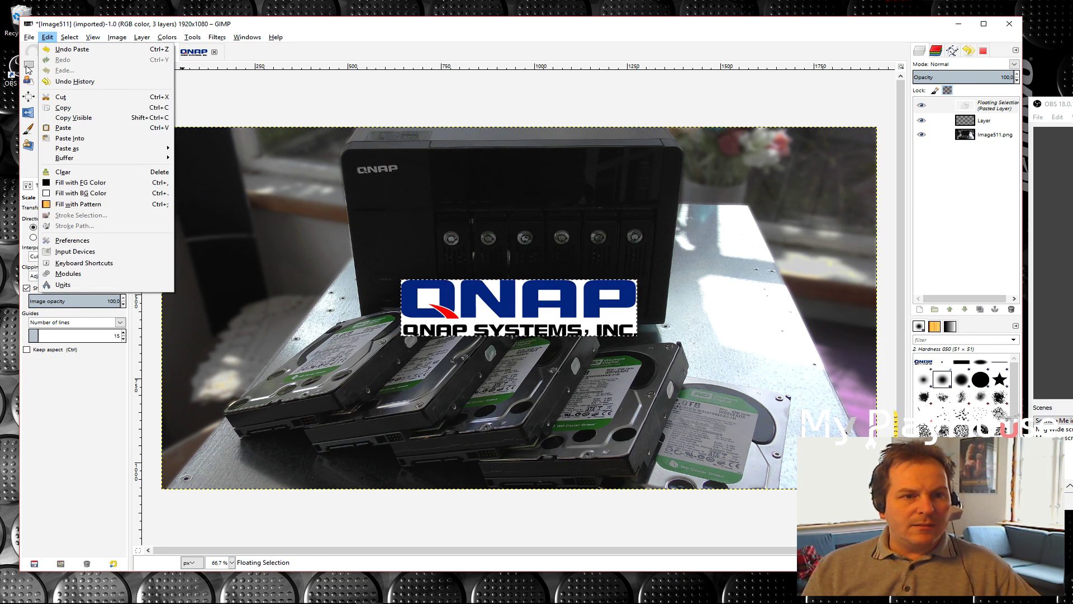
pyautogui.click(27, 69)
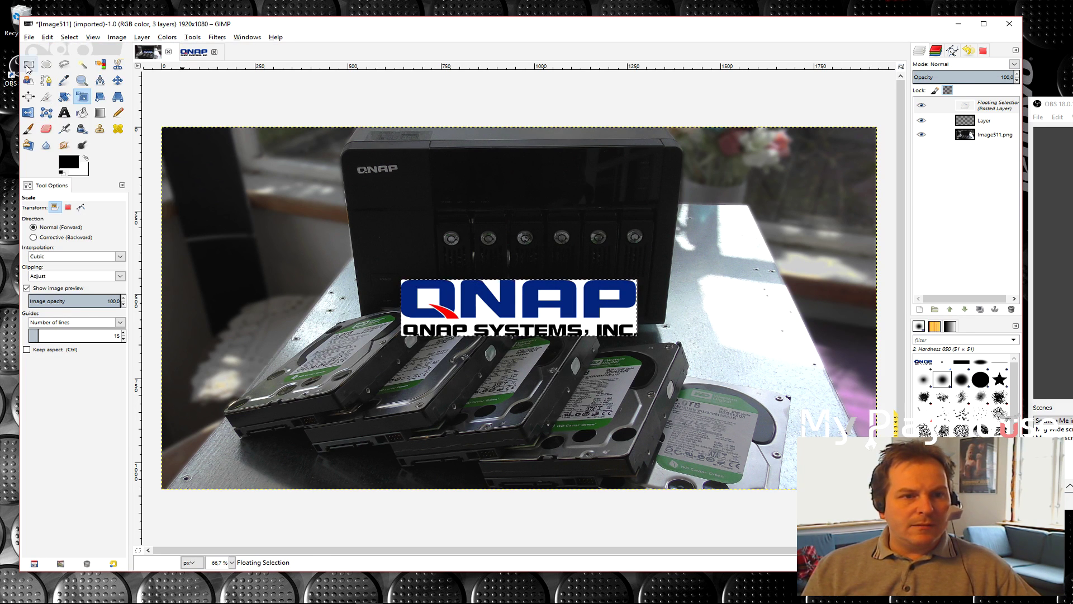
pyautogui.click(376, 278)
pyautogui.click(774, 340)
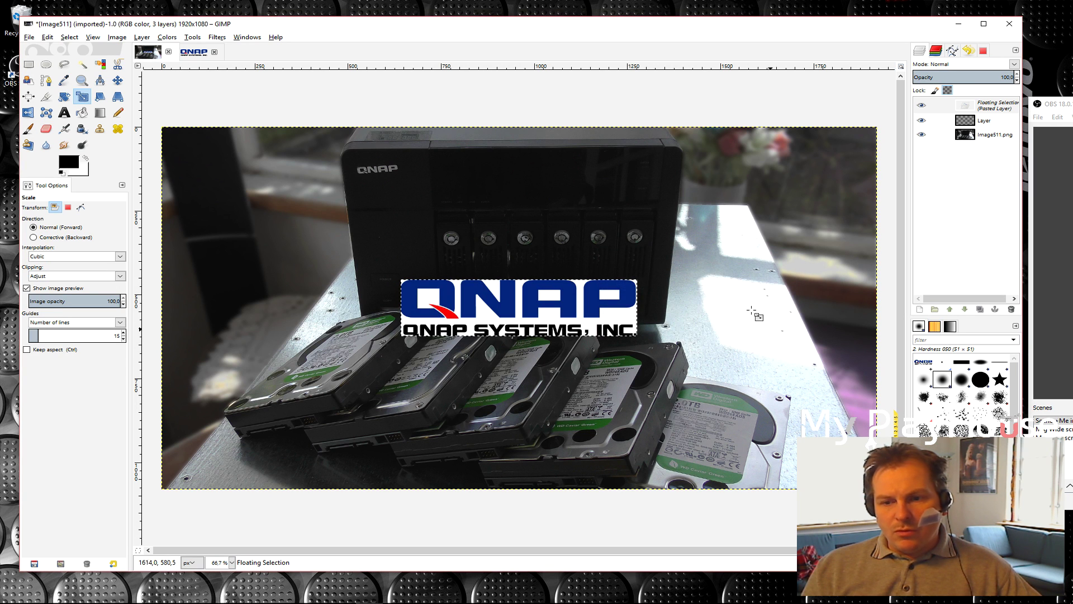
pyautogui.rightClick(989, 107)
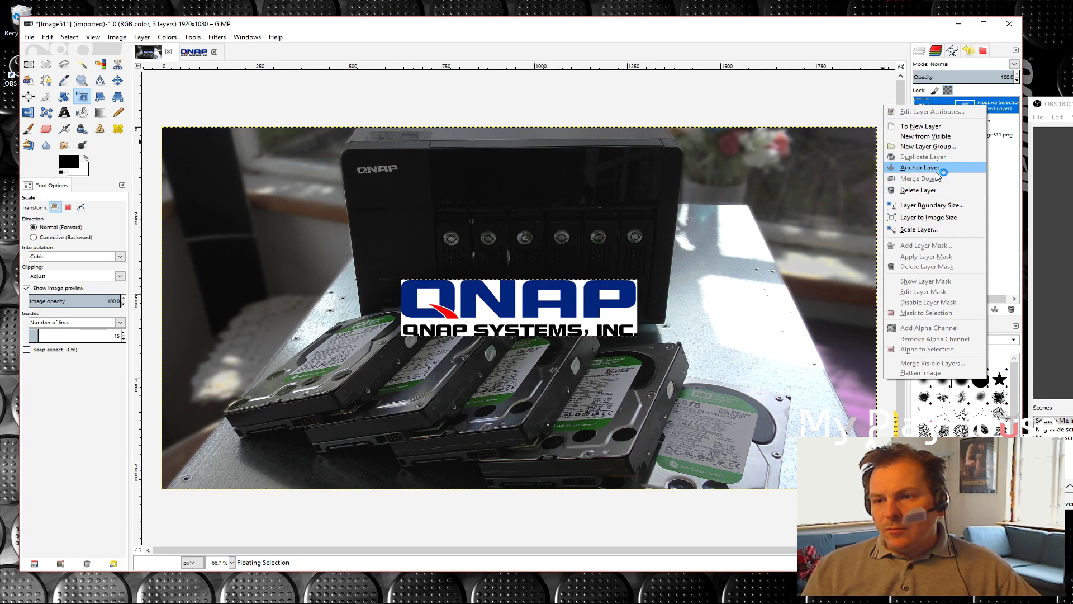
pyautogui.click(911, 168)
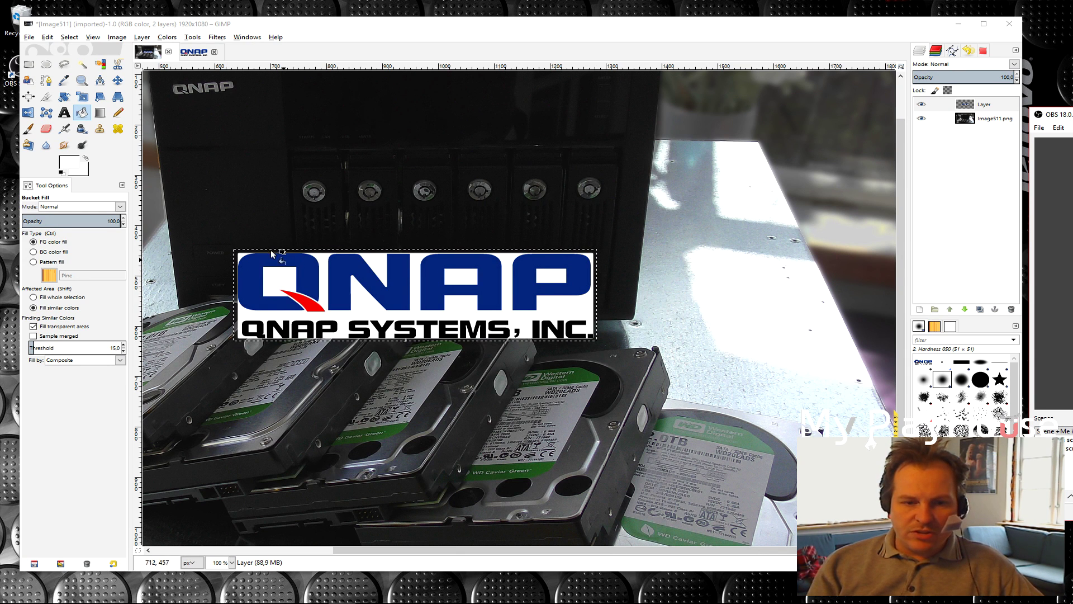
# Try filling the logo's blue letter Q with white using Bucket Fill, and undo the fill
pyautogui.click(249, 266)
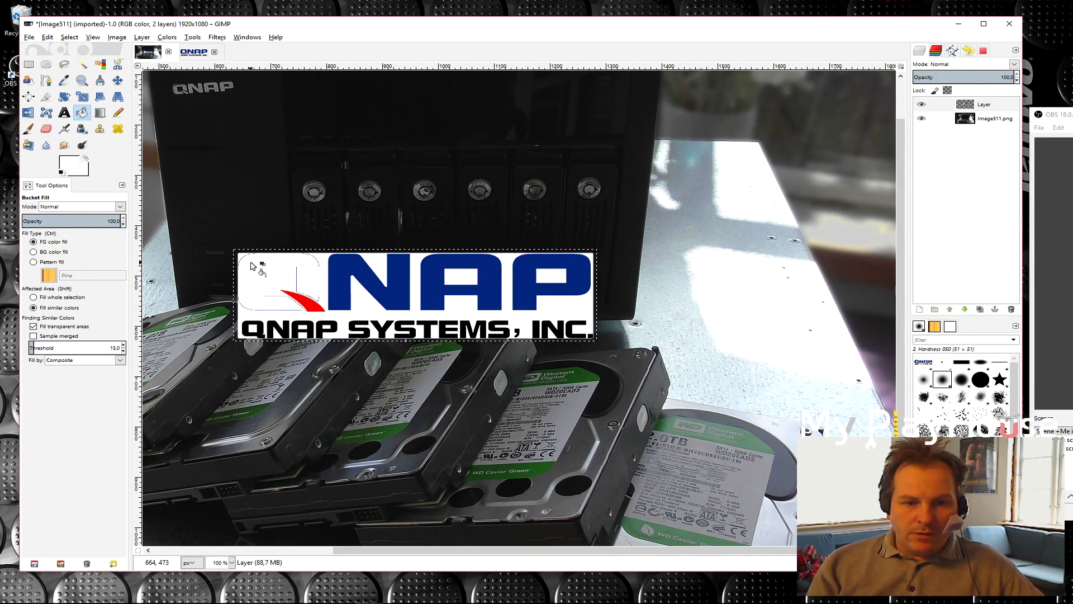
pyautogui.click(48, 37)
pyautogui.click(61, 48)
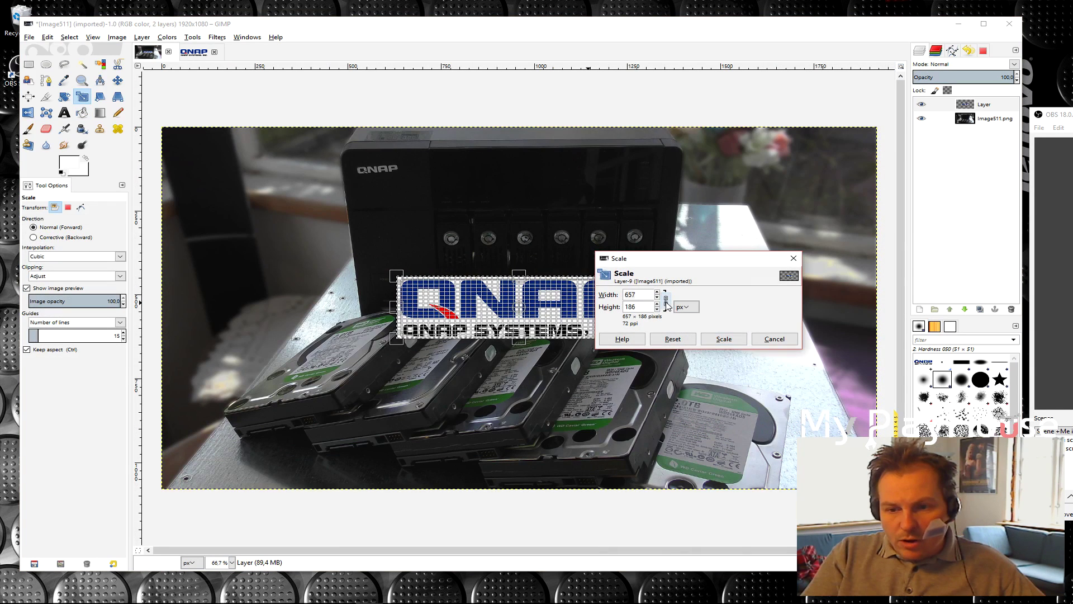
# Scale the logo up to about 842 × 238 px with the width and height linked
pyautogui.click(665, 302)
pyautogui.click(665, 303)
pyautogui.moveTo(404, 339); pyautogui.dragTo(339, 365)
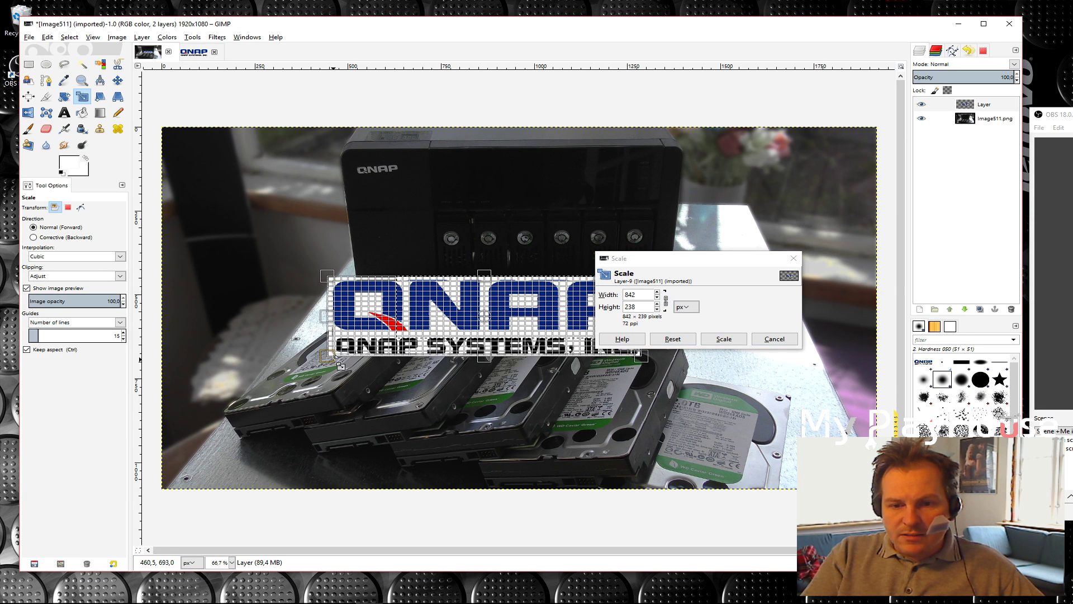
pyautogui.click(722, 340)
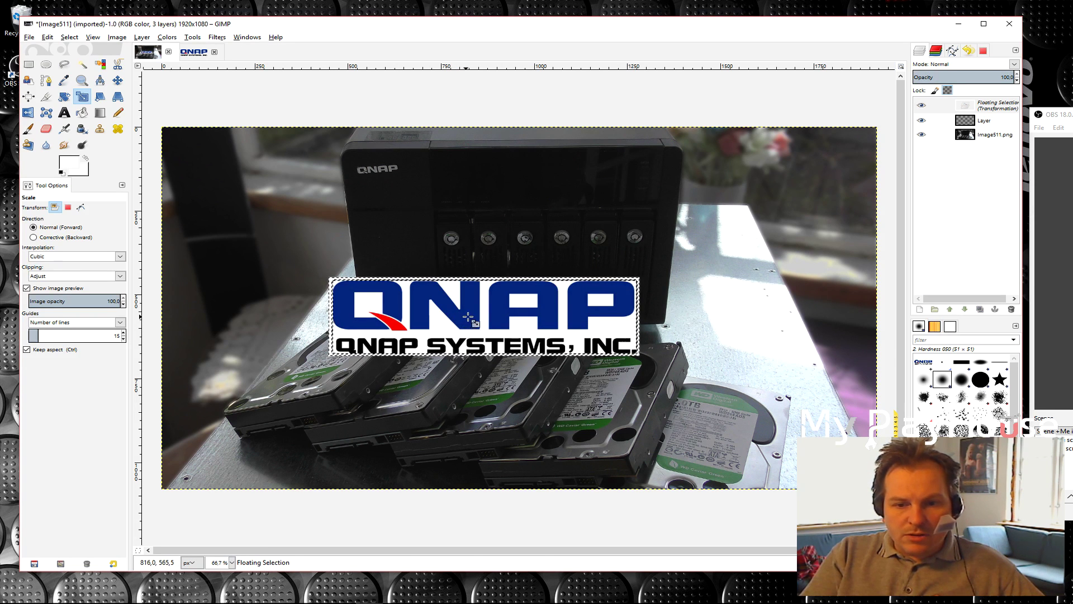
# Move the enlarged logo to the upper-right corner of the photo and anchor it to its layer
pyautogui.click(117, 80)
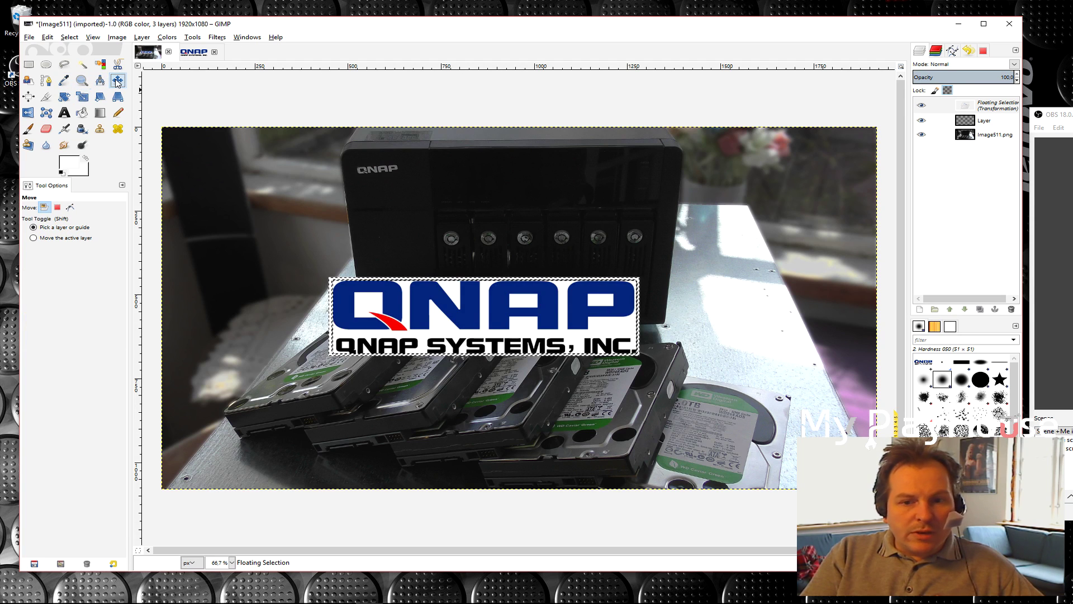
pyautogui.moveTo(483, 317); pyautogui.dragTo(719, 172)
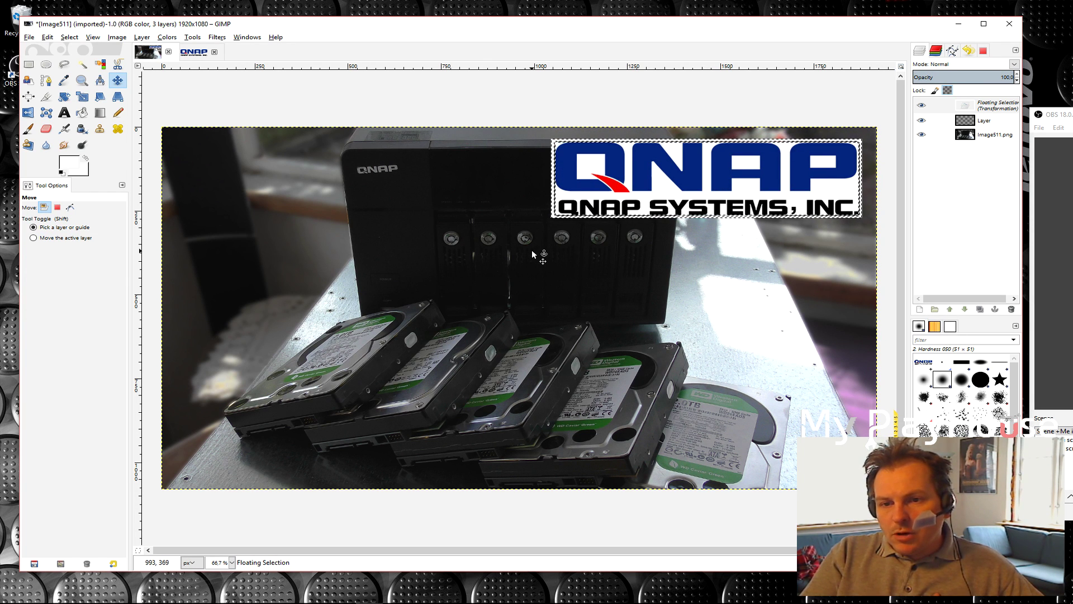
pyautogui.click(618, 259)
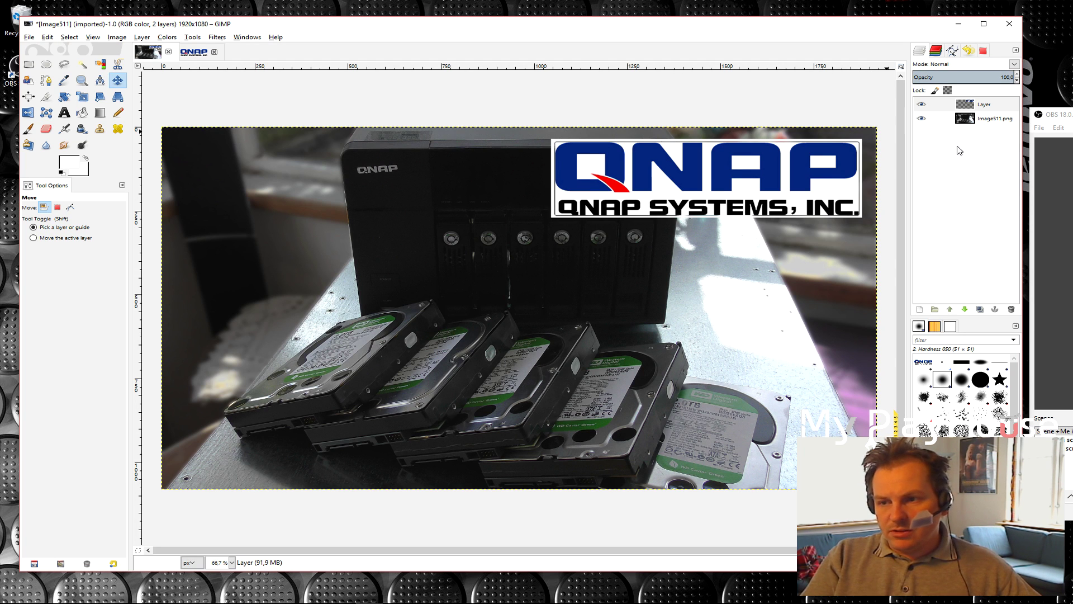
# Review the upload thumbnails on the My PlayHouse YouTube channel in Chrome, and return to GIMP
pyautogui.moveTo(228, 598)
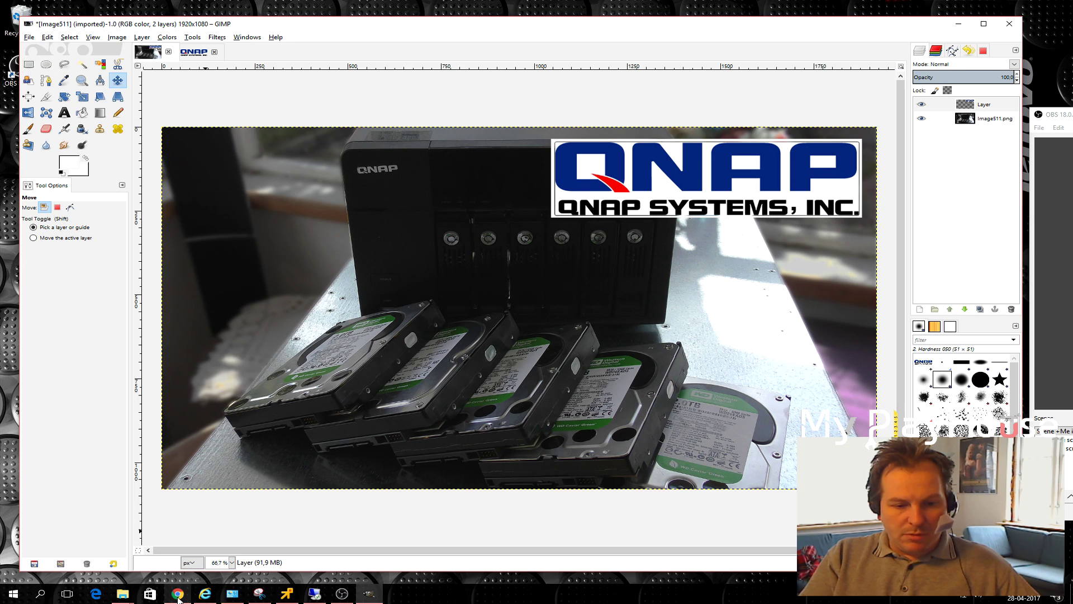
pyautogui.click(178, 598)
pyautogui.click(147, 8)
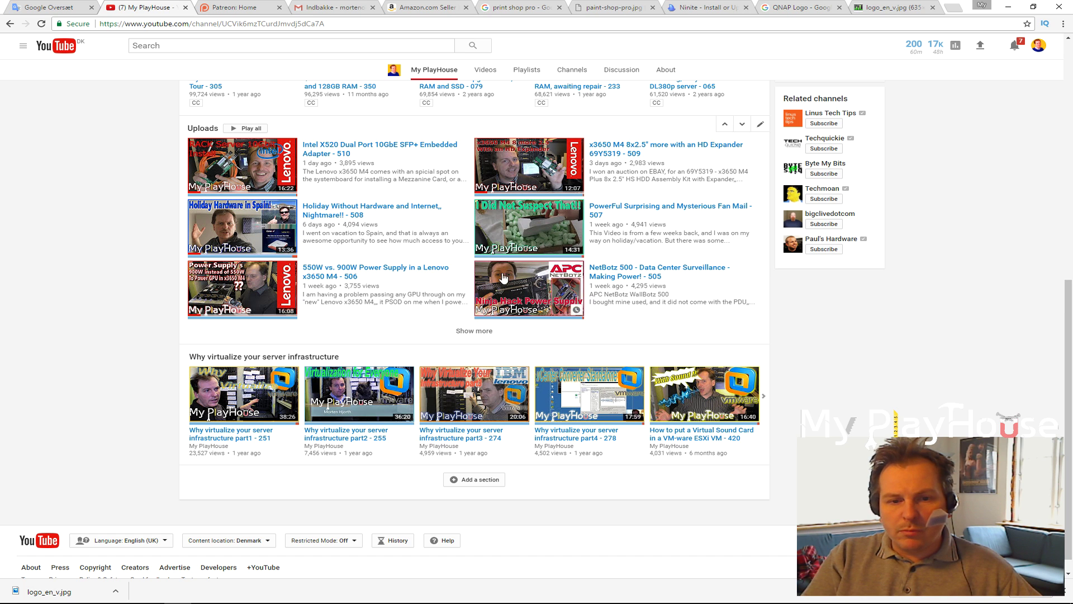
pyautogui.click(1009, 8)
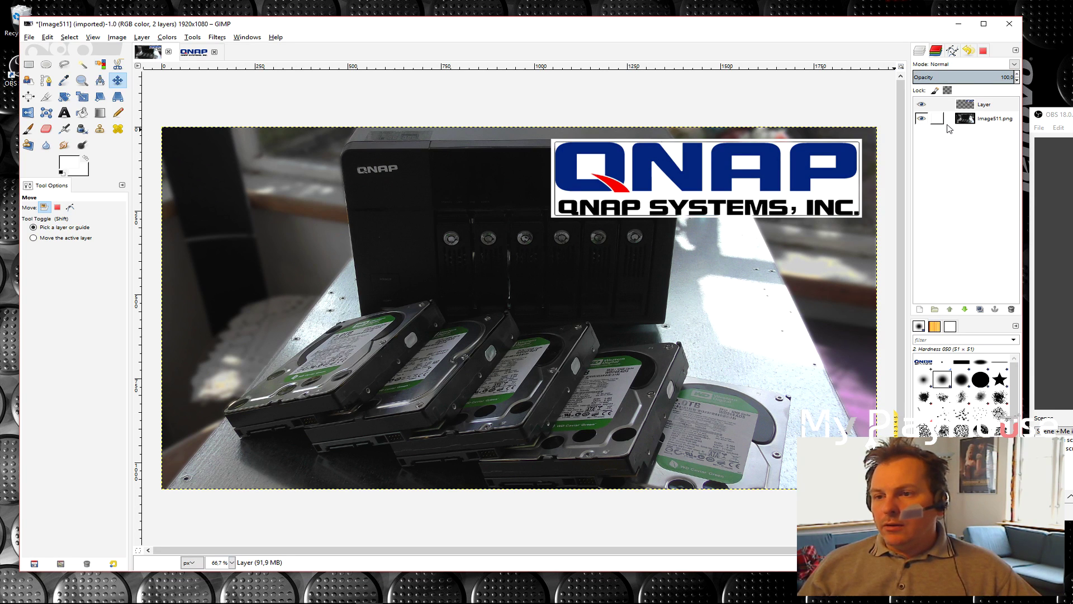
# Add a transparent 1920 × 1080 px layer and place it between the logo layer and the Image511.png layer
pyautogui.click(921, 309)
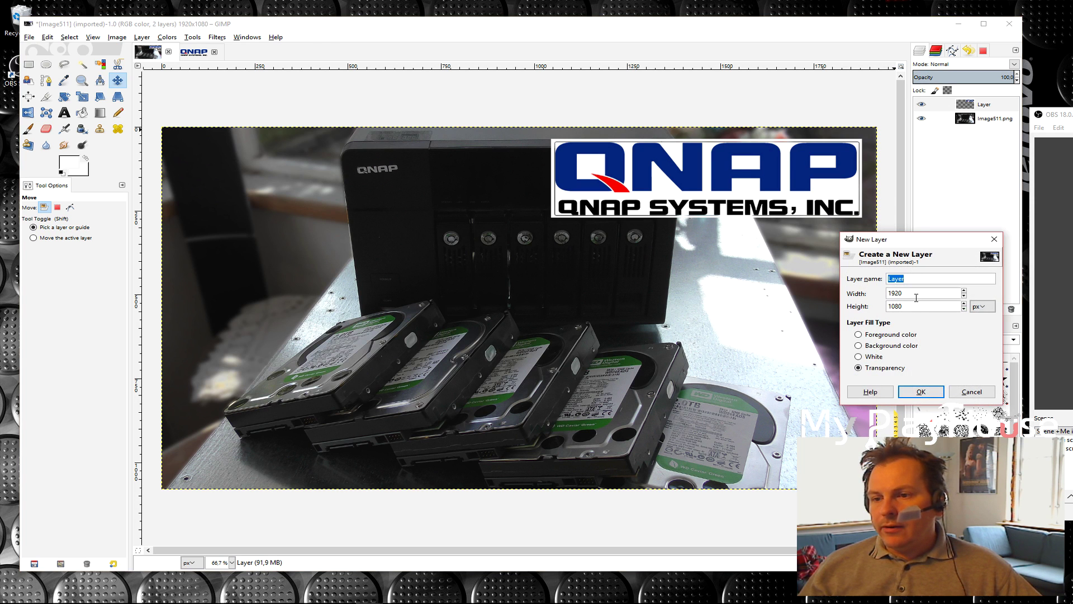
pyautogui.click(920, 391)
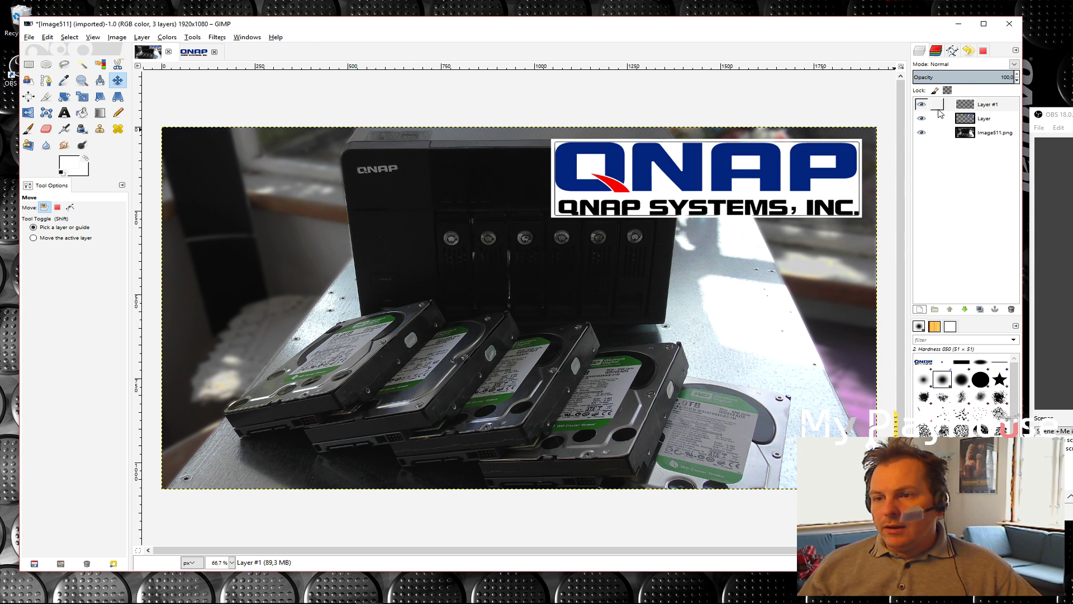
pyautogui.moveTo(963, 105); pyautogui.dragTo(978, 128)
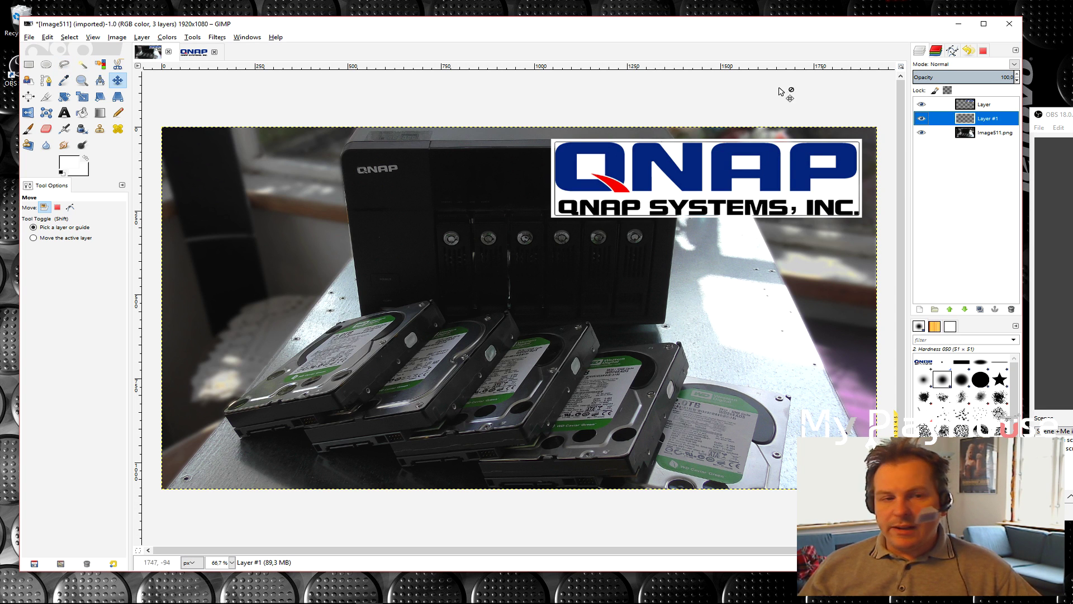
# Draw a rectangular selection over the photo and extend it to cover the whole image
pyautogui.click(28, 66)
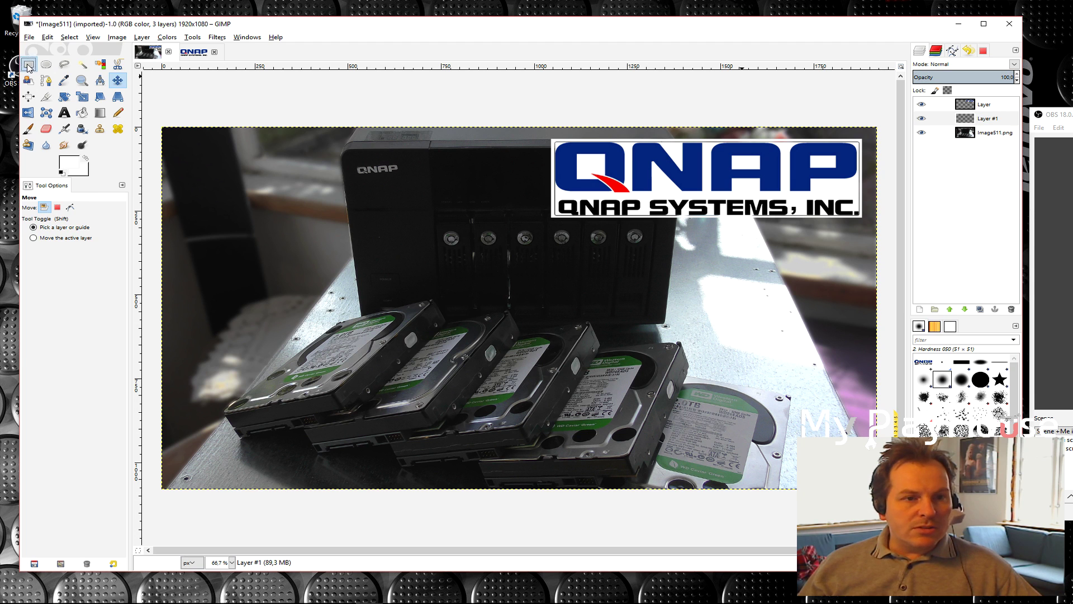
pyautogui.moveTo(174, 139); pyautogui.dragTo(861, 474)
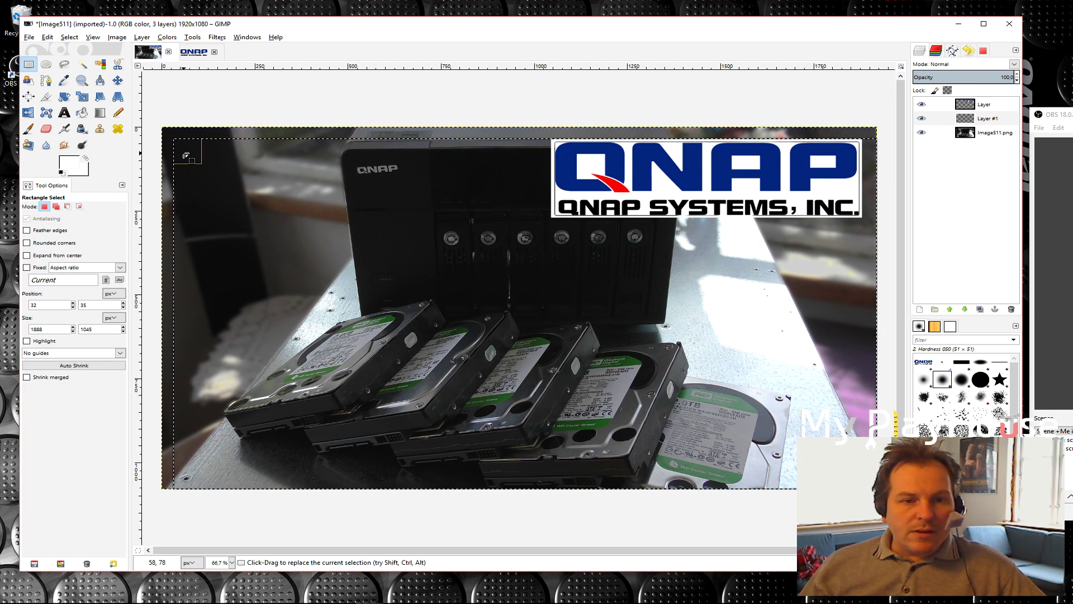
pyautogui.moveTo(189, 154); pyautogui.dragTo(177, 144)
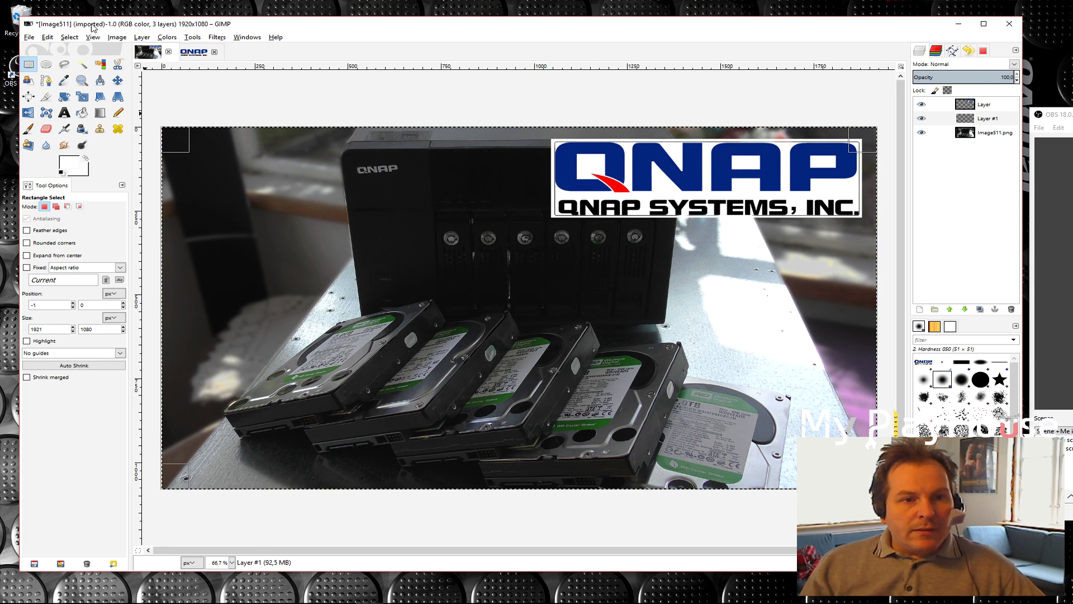
# Shrink the selection by 14 px from the image border and invert it to leave a thin frame around the photo
pyautogui.click(69, 37)
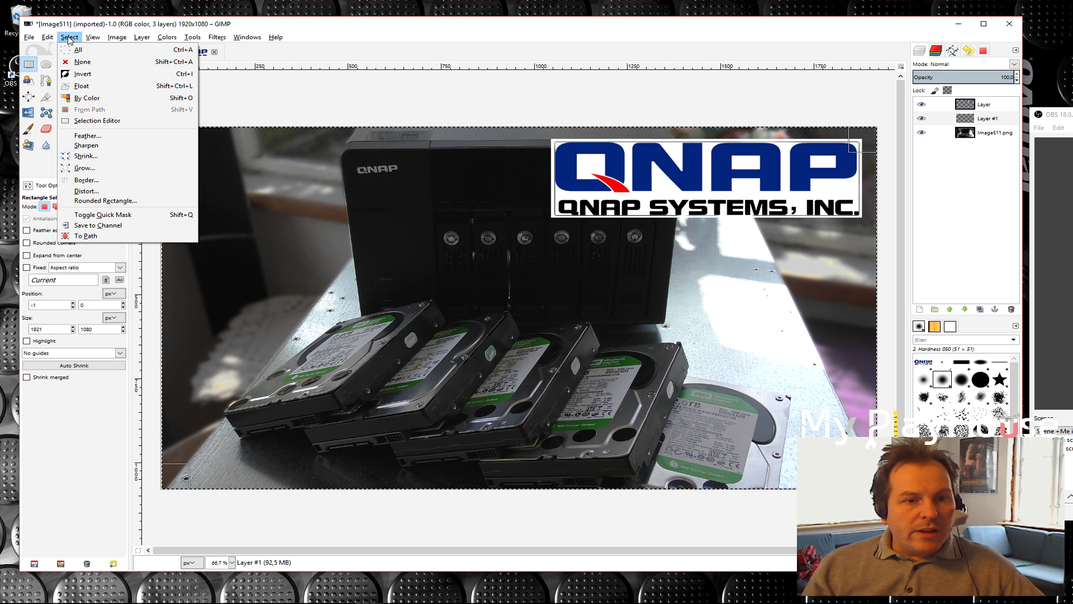
pyautogui.click(85, 156)
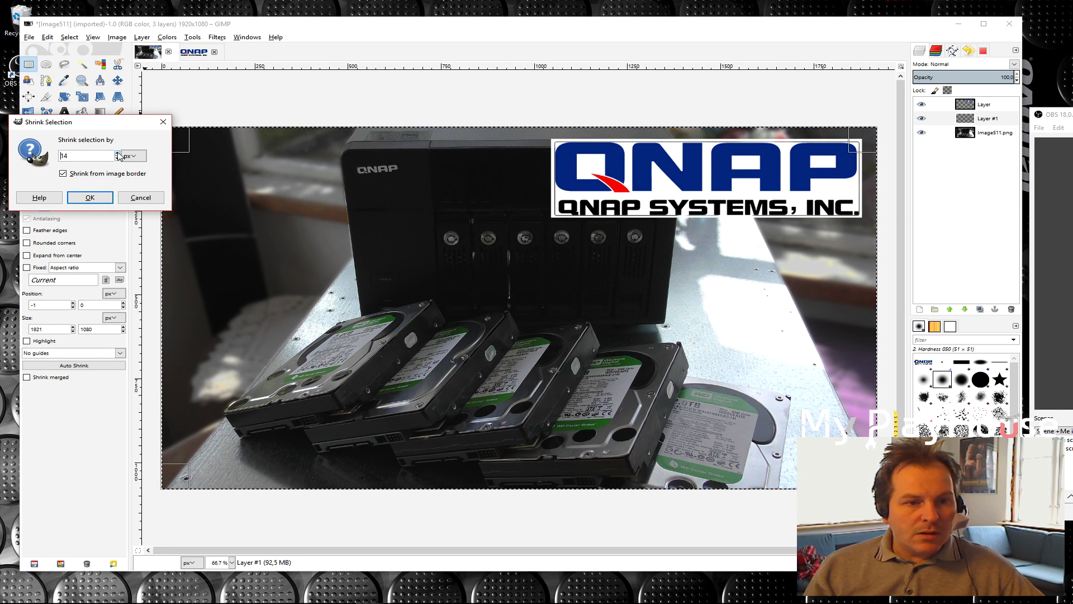
pyautogui.click(90, 199)
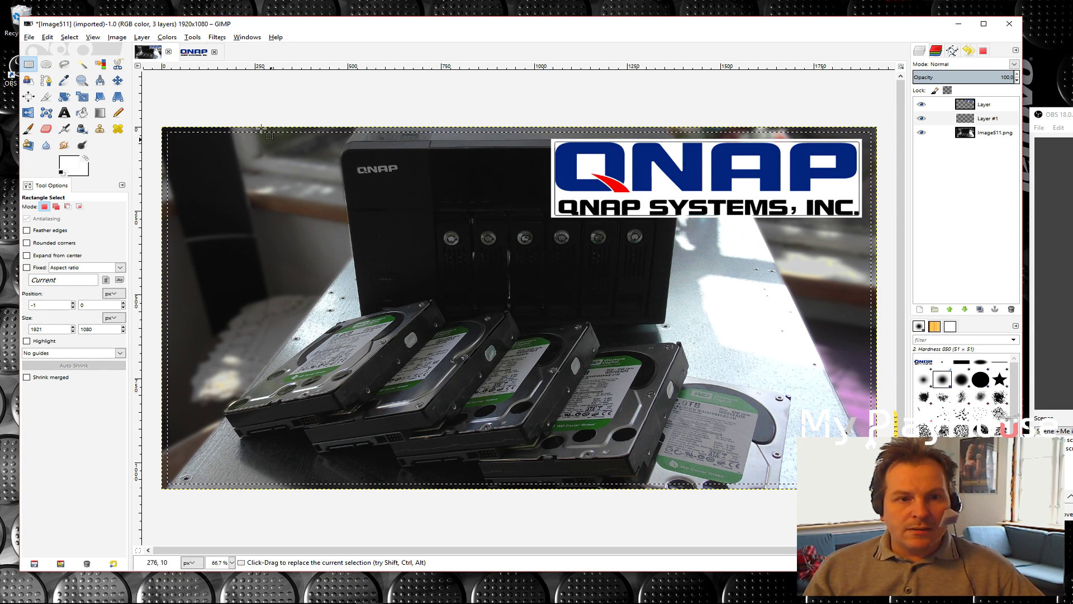
pyautogui.click(69, 38)
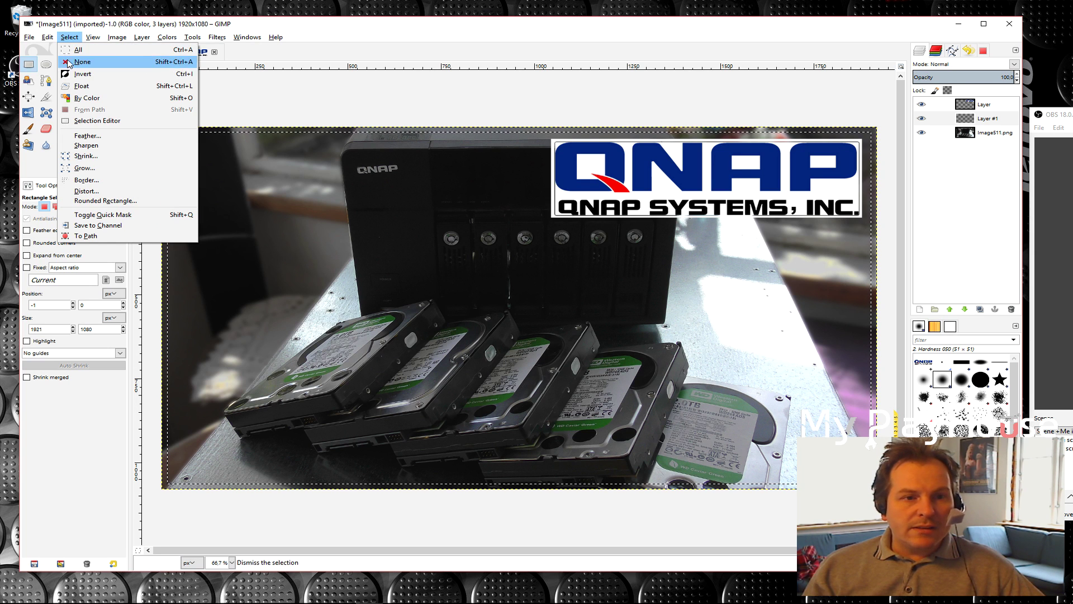
pyautogui.click(83, 75)
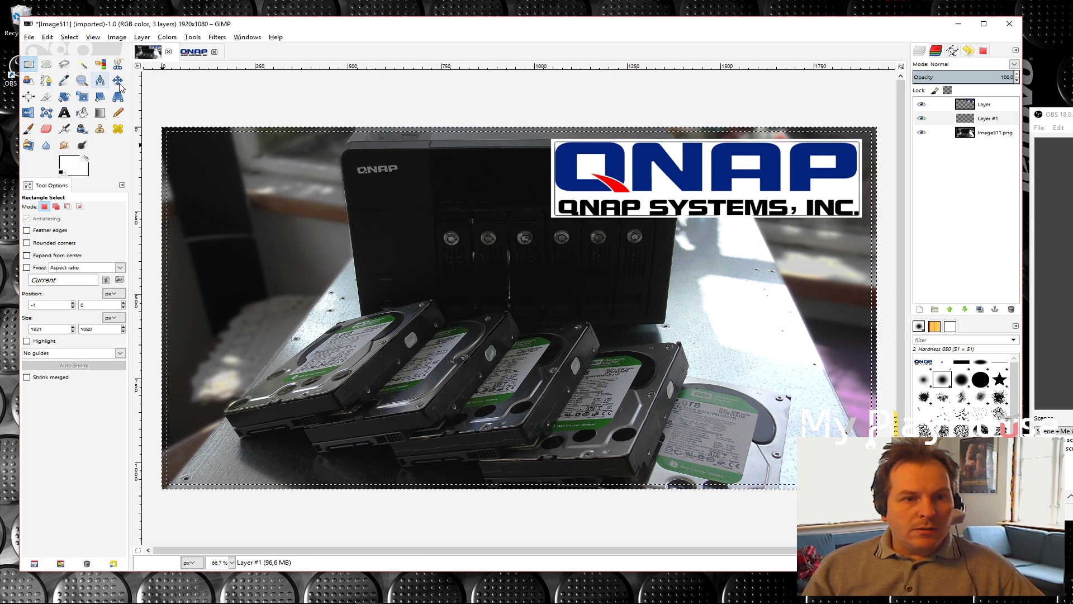
# Sample the blue of the QNAP logo from the logo layer as the foreground color with the Color Picker
pyautogui.click(72, 165)
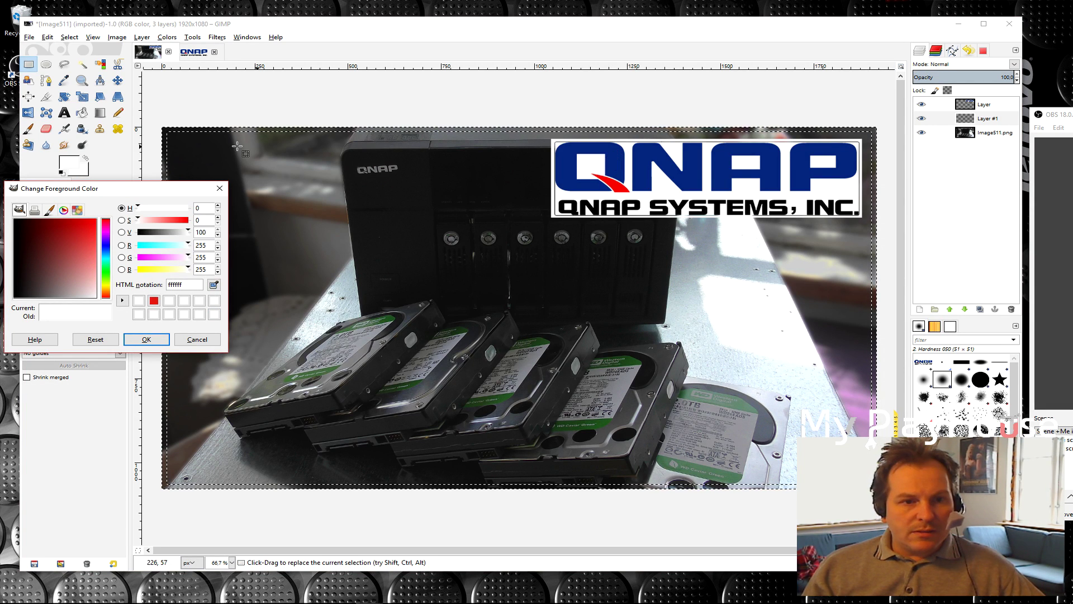
pyautogui.click(64, 80)
pyautogui.click(191, 337)
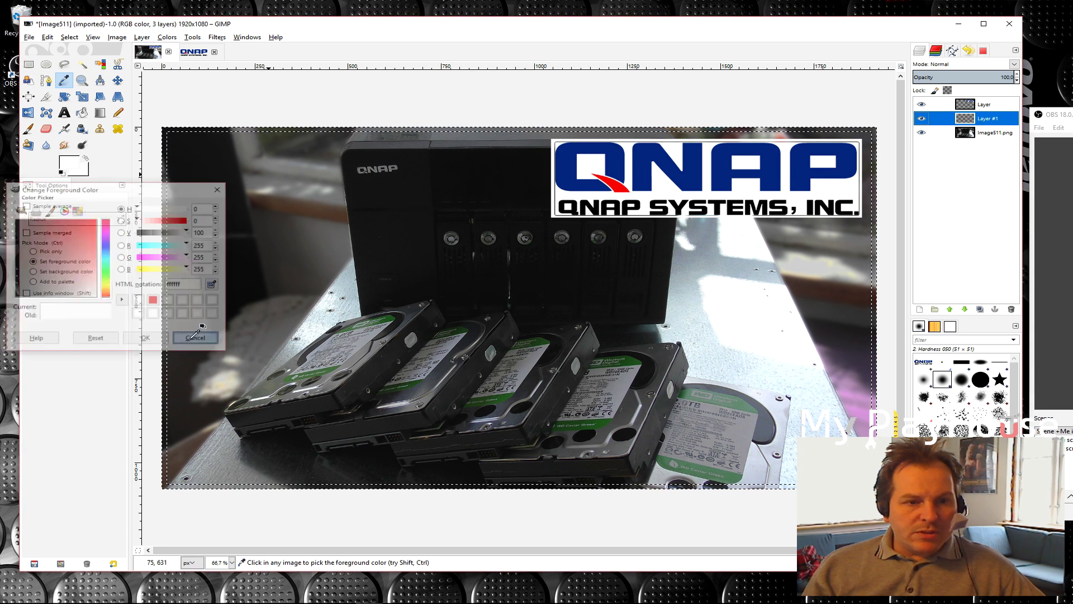
pyautogui.click(48, 37)
pyautogui.click(79, 50)
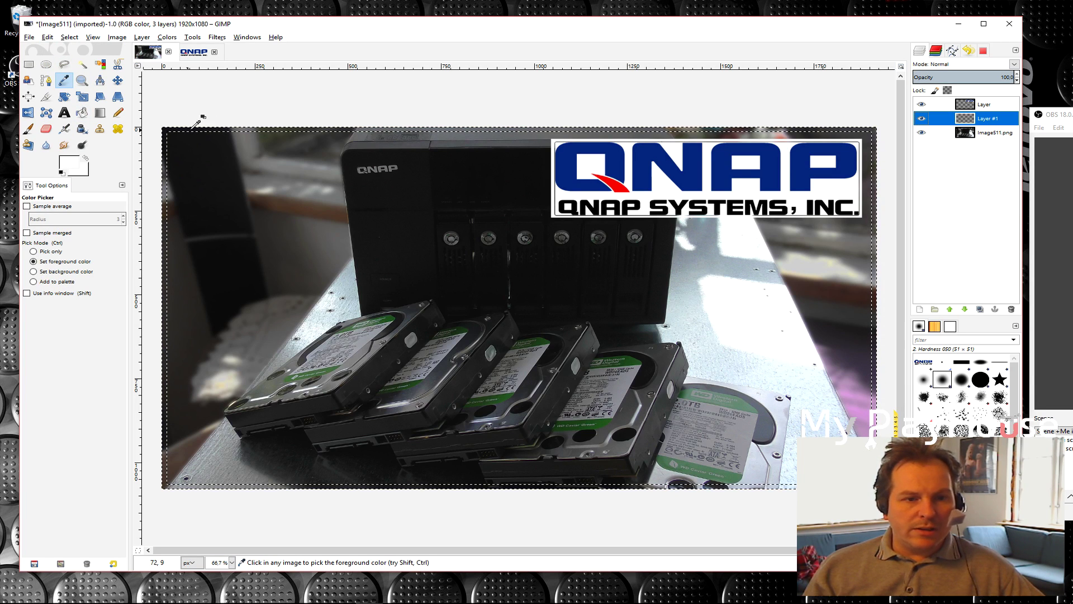
pyautogui.press('pageup')
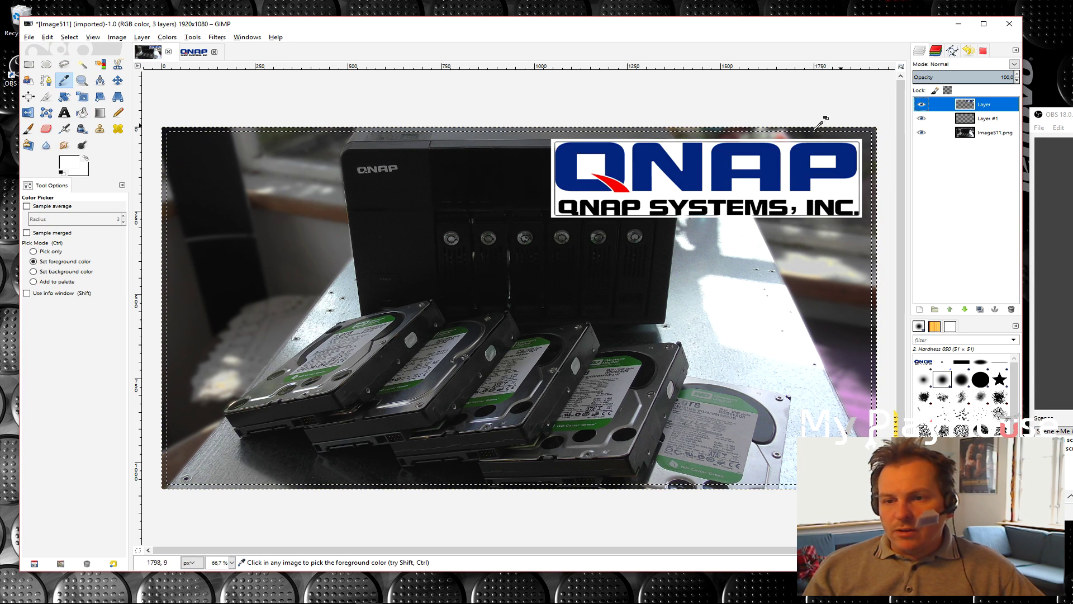
pyautogui.click(616, 159)
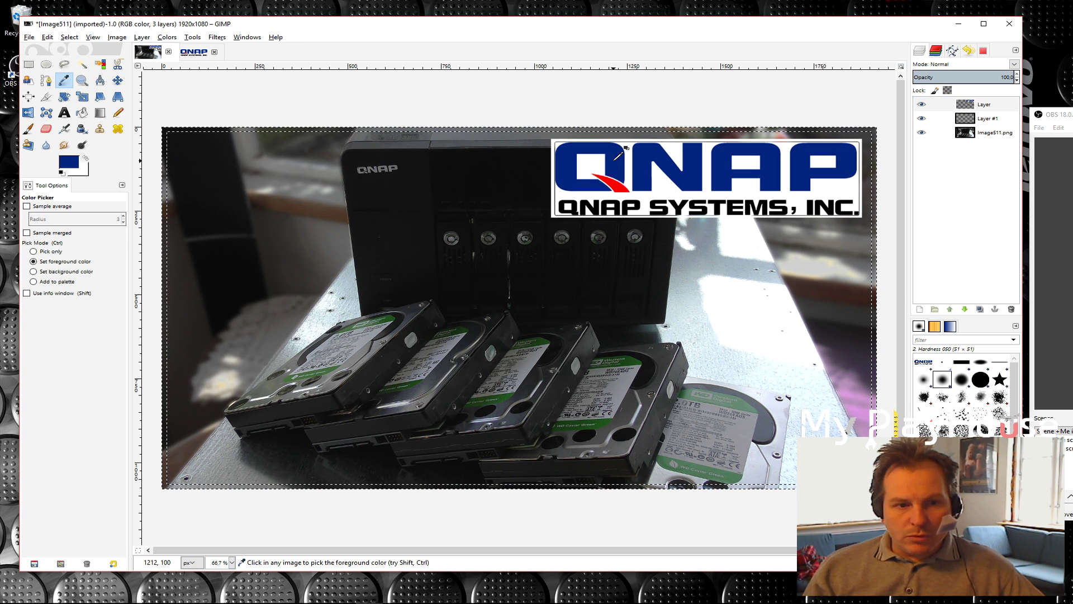
# Fill the frame selection on Layer #1 with the blue foreground color using Bucket Fill
pyautogui.click(990, 133)
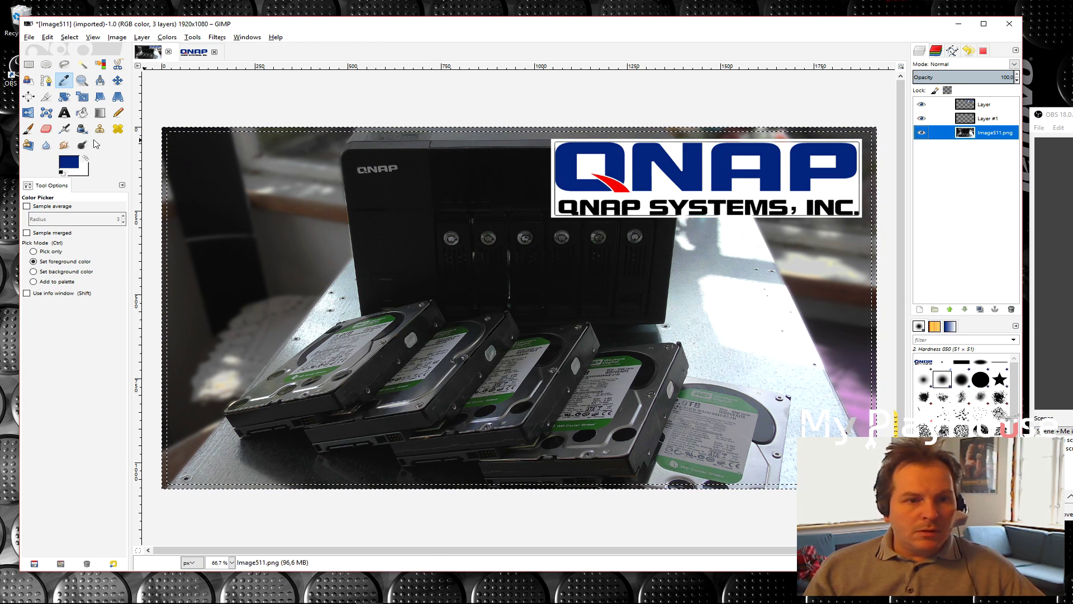
pyautogui.click(82, 113)
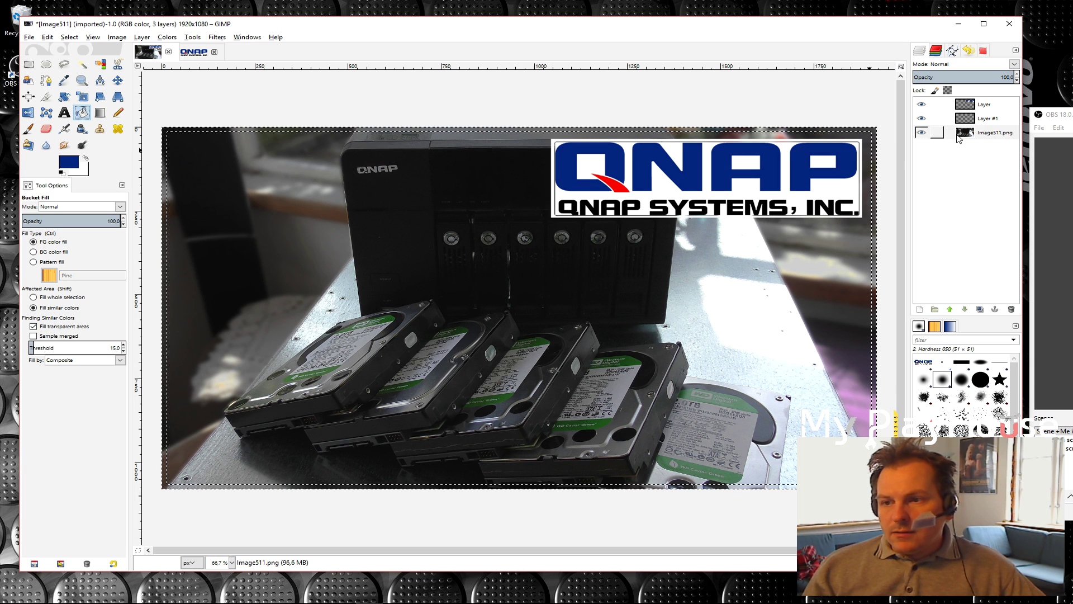
pyautogui.click(968, 120)
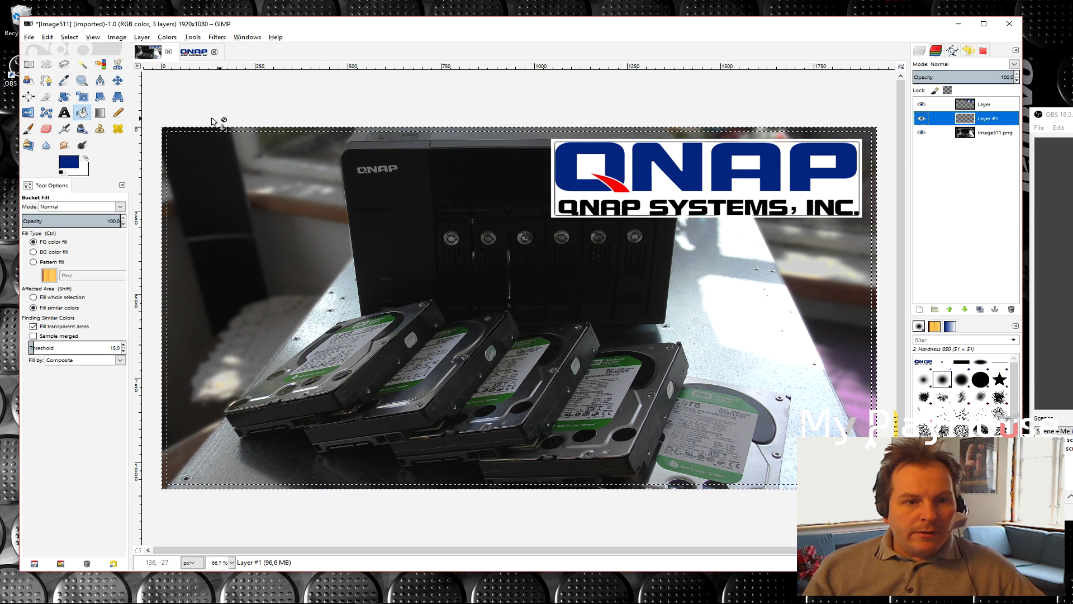
pyautogui.click(179, 129)
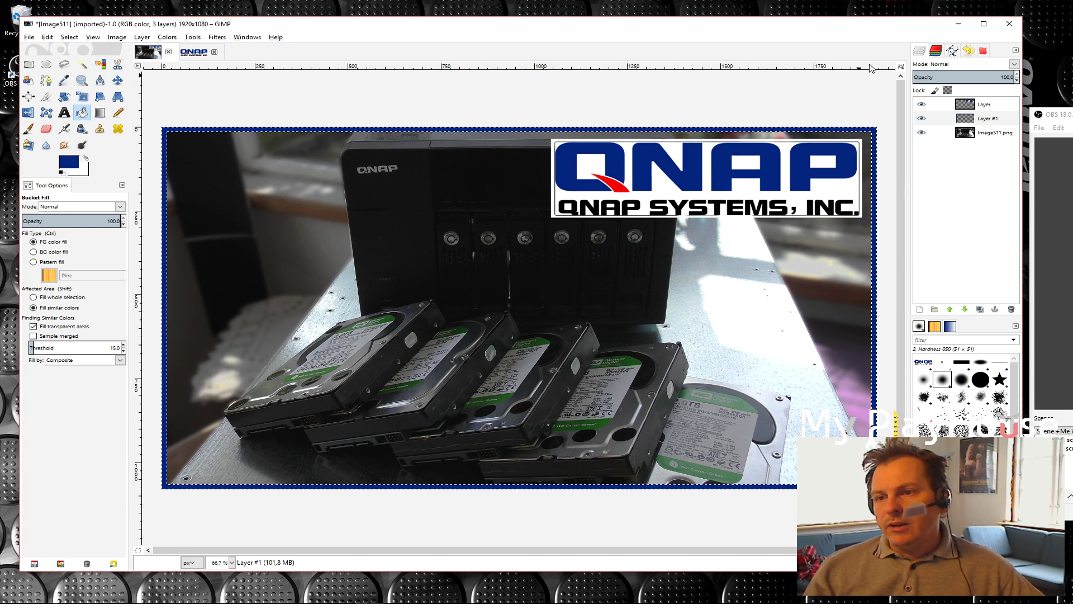
# Add a transparent layer above the blue frame layer and open MPH-logo40%.png from the Pictures folder
pyautogui.click(920, 310)
pyautogui.click(923, 391)
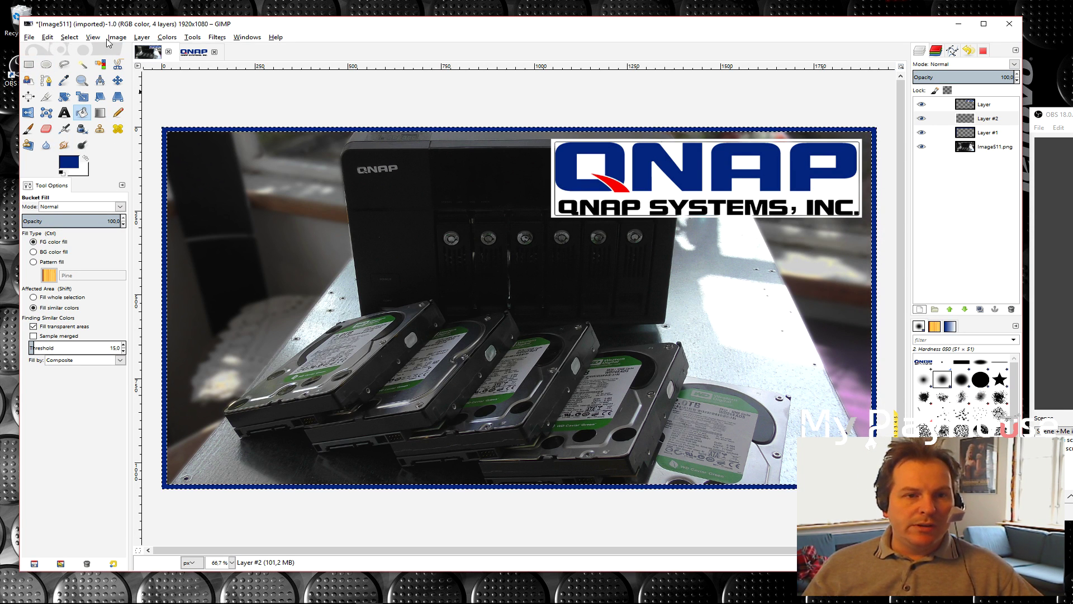
pyautogui.click(32, 37)
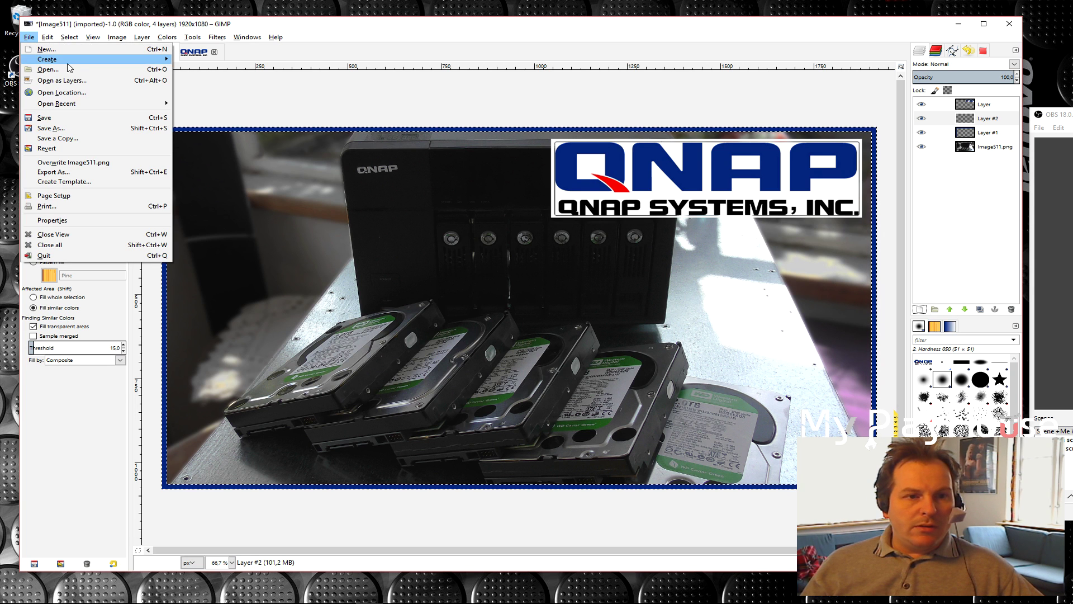
pyautogui.moveTo(67, 61)
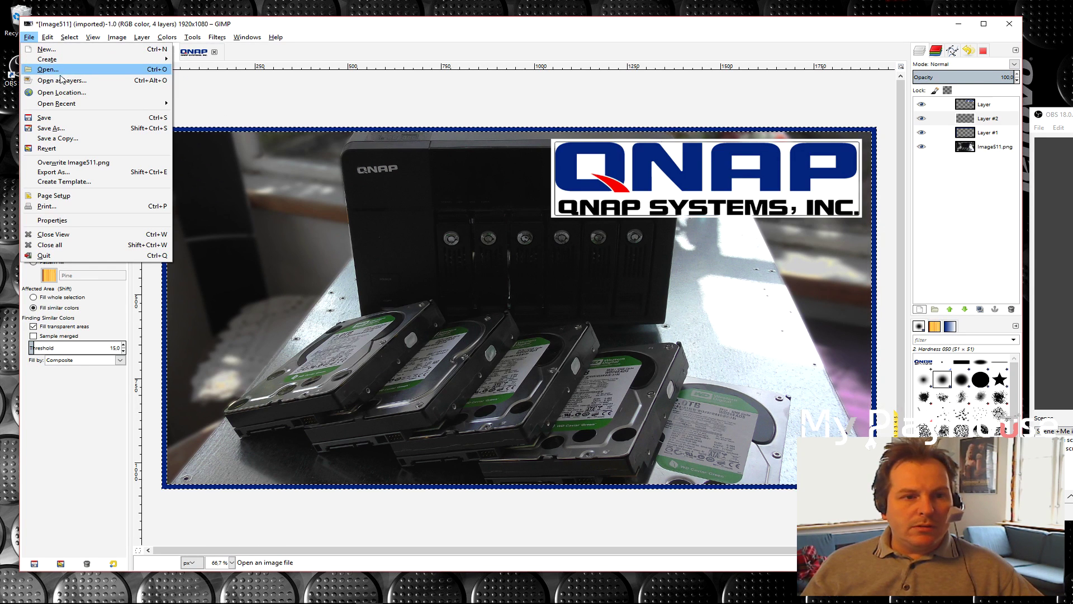
pyautogui.click(53, 72)
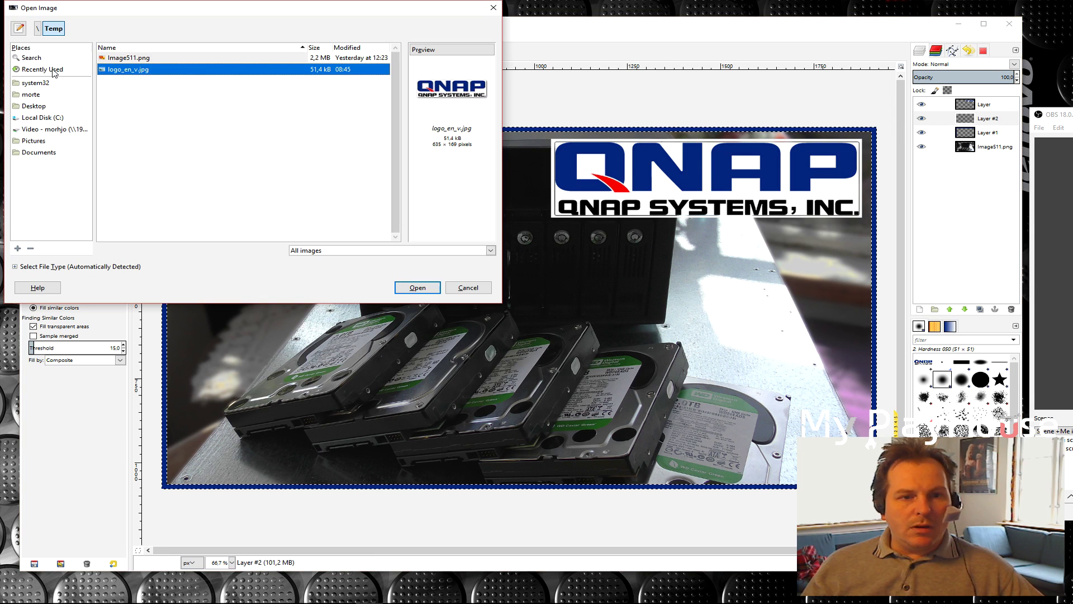
pyautogui.click(38, 119)
pyautogui.click(35, 141)
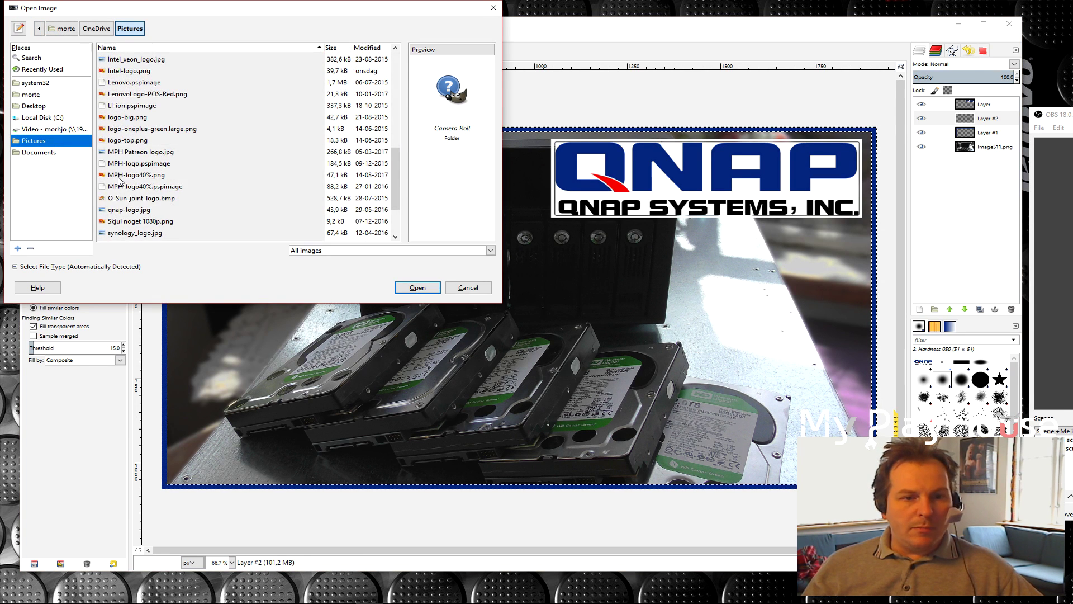
pyautogui.click(128, 177)
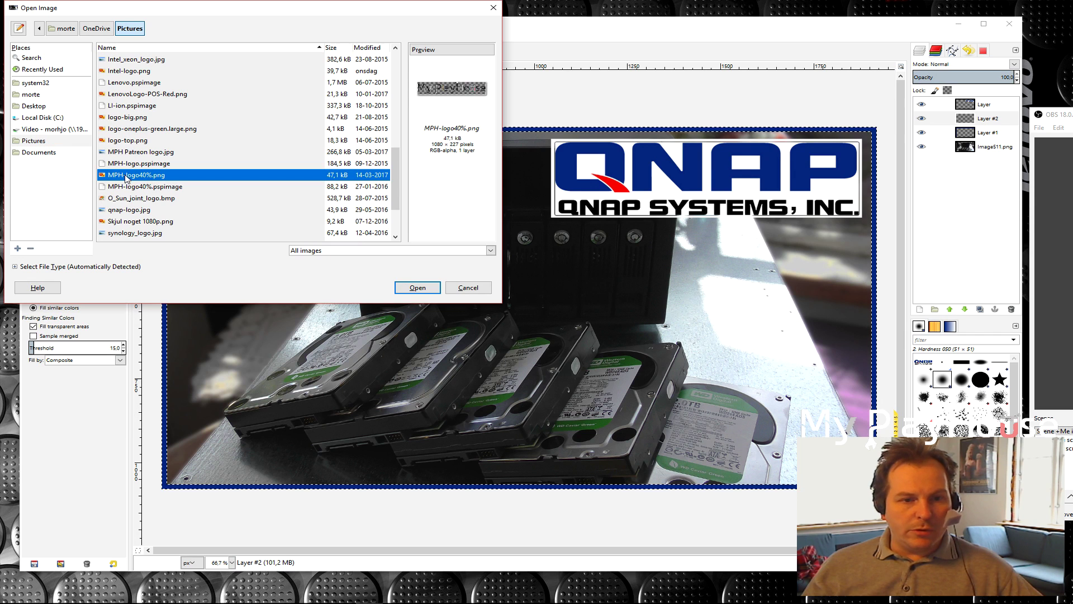
pyautogui.click(417, 288)
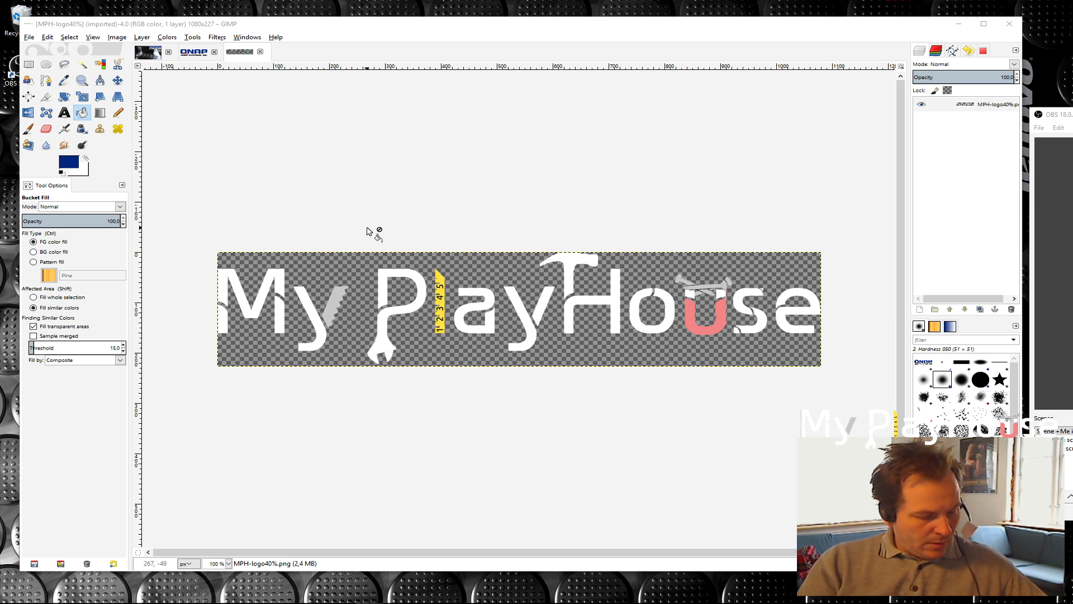
# Try to paste the clipboard contents into the Image511 photo
pyautogui.click(149, 54)
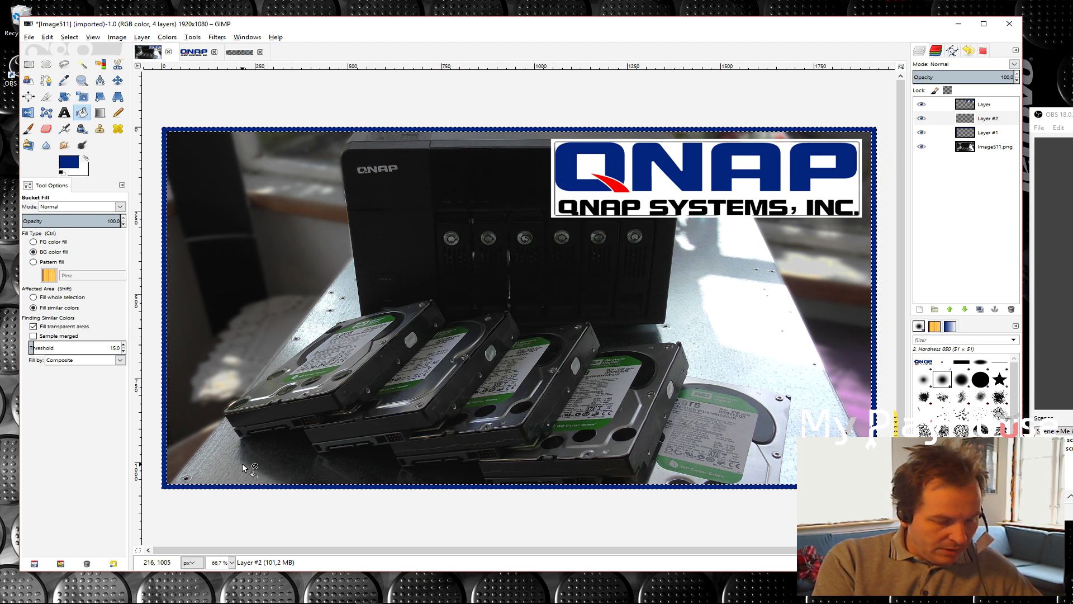
pyautogui.hotkey('ctrl', 'v')
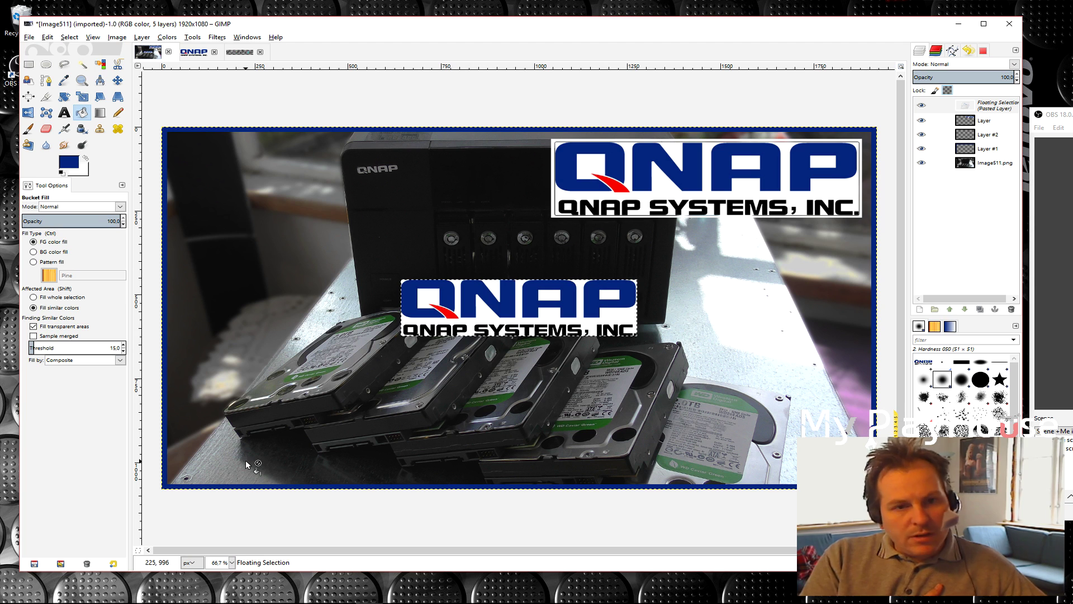
pyautogui.click(267, 453)
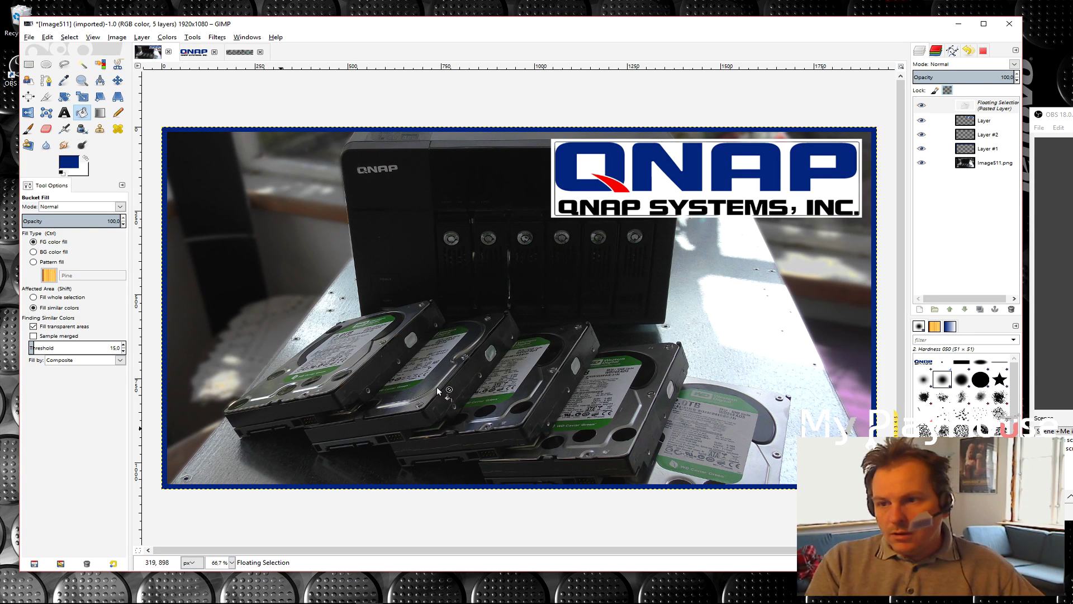
# Copy the entire My PlayHouse logo from the MPH-logo40% image and return to the Image511 photo
pyautogui.click(240, 53)
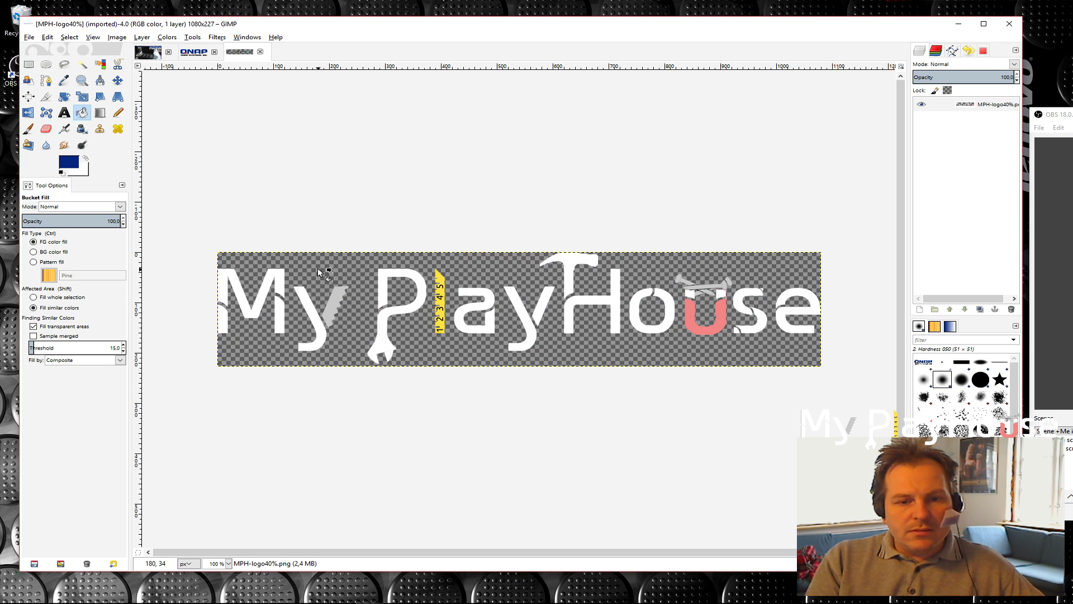
pyautogui.click(29, 65)
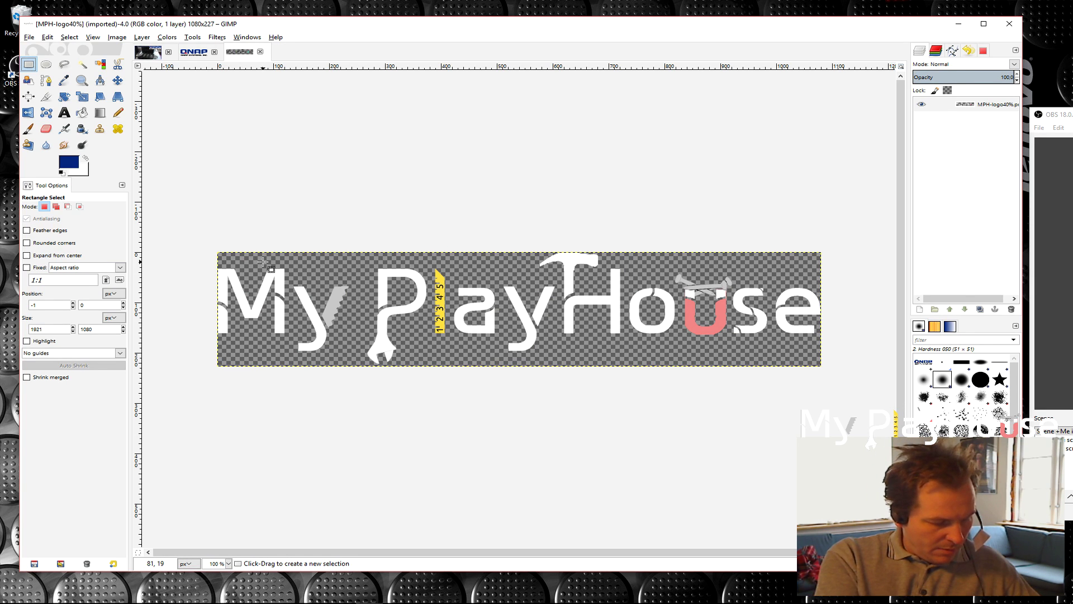
pyautogui.hotkey('ctrl', 'a')
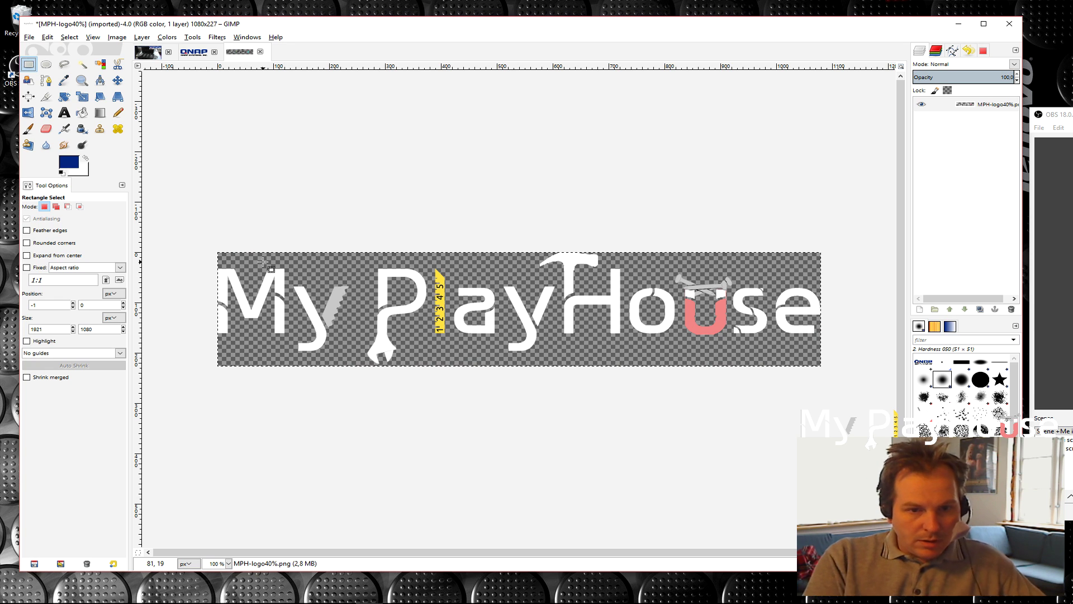
pyautogui.hotkey('ctrl', 'c')
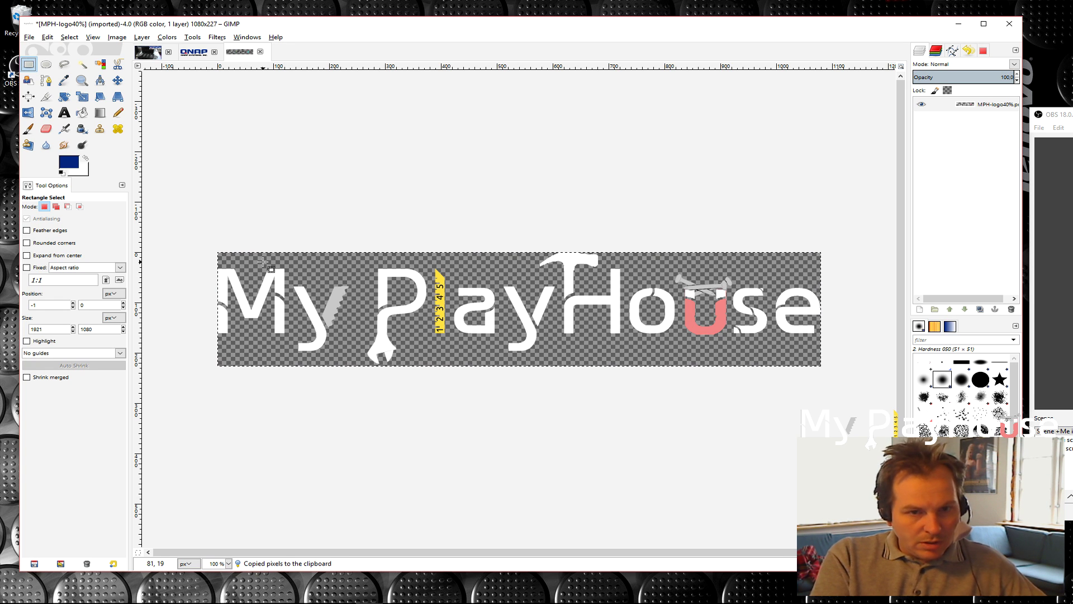
pyautogui.click(147, 52)
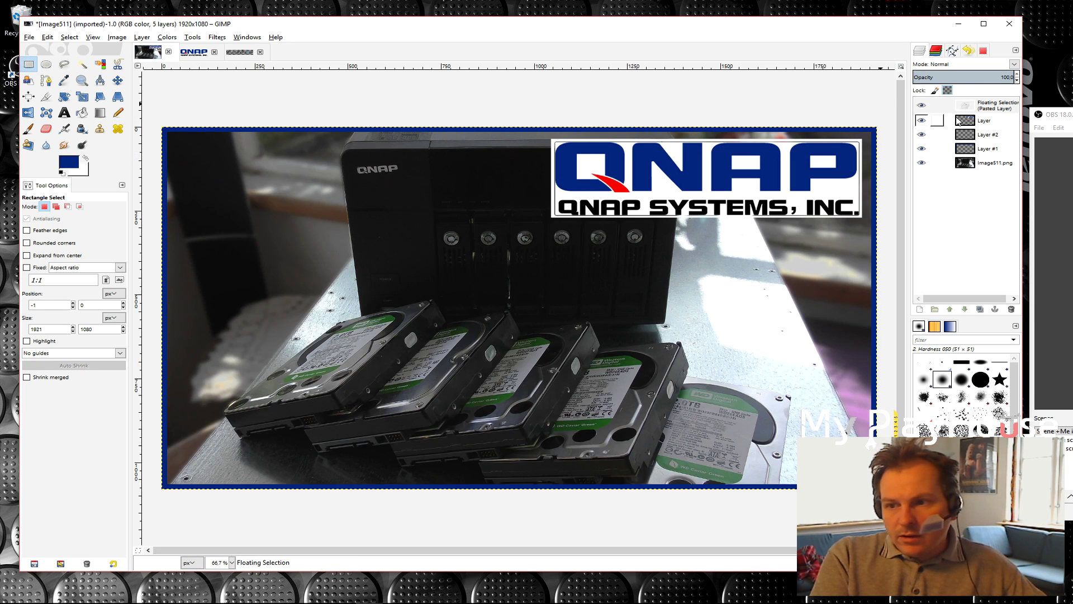
# Paste the clipboard contents into the Image511 photo, anchor the floating selection to Layer #2 and check Layer #1 by toggling its visibility
pyautogui.hotkey('ctrl', 'v')
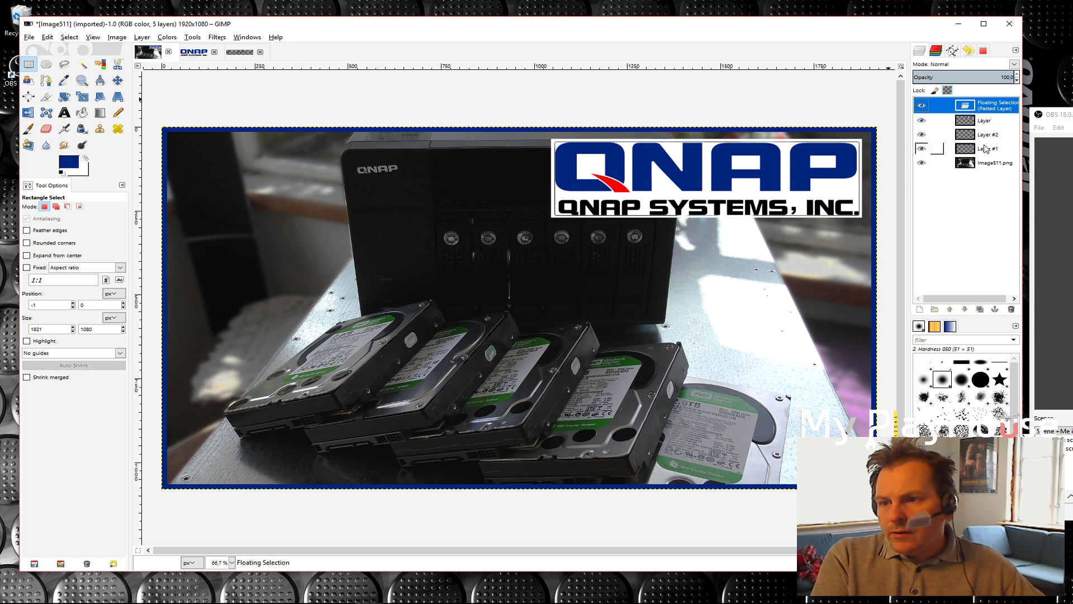
pyautogui.rightClick(992, 109)
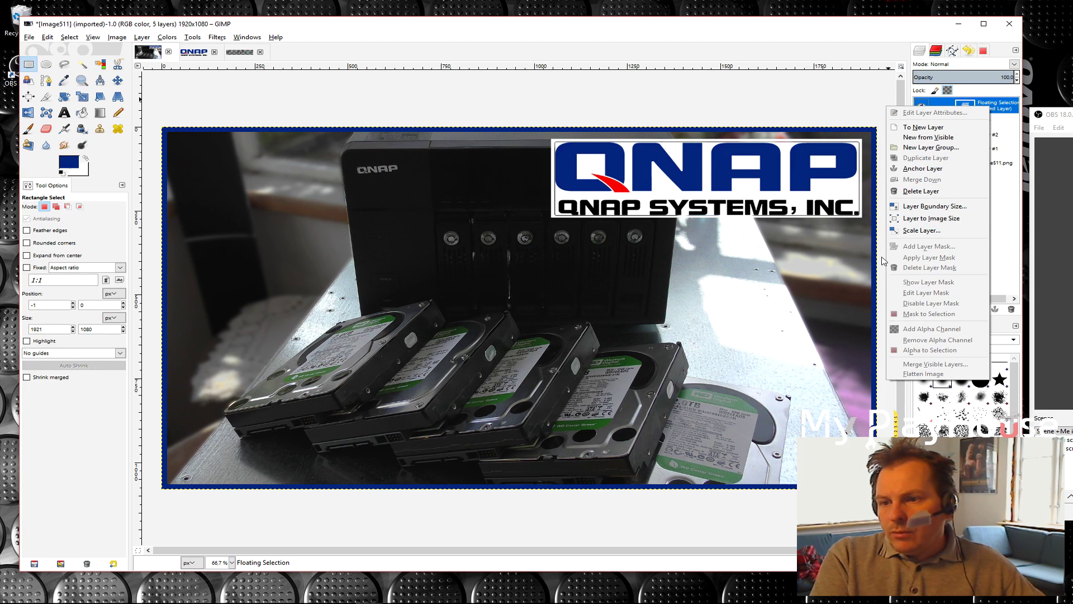
pyautogui.click(923, 169)
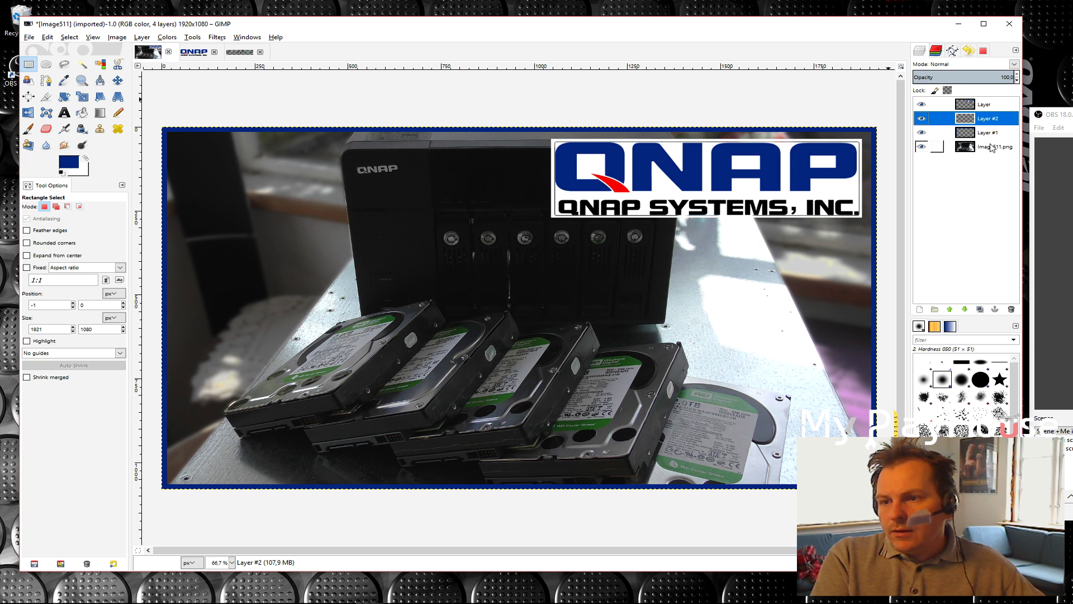
pyautogui.click(921, 133)
pyautogui.click(921, 132)
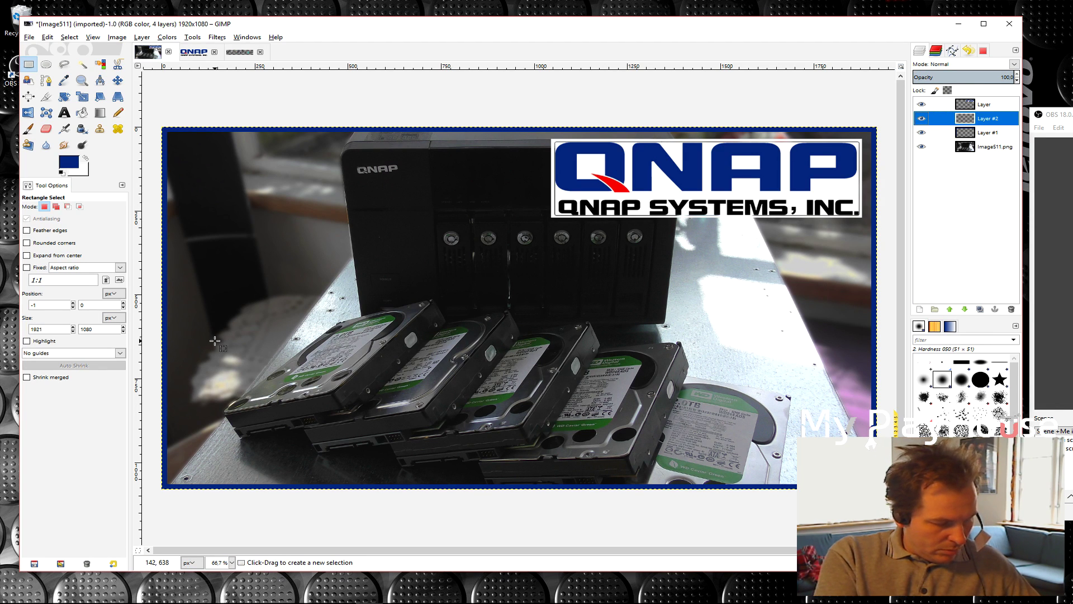
pyautogui.hotkey('ctrl', 'c')
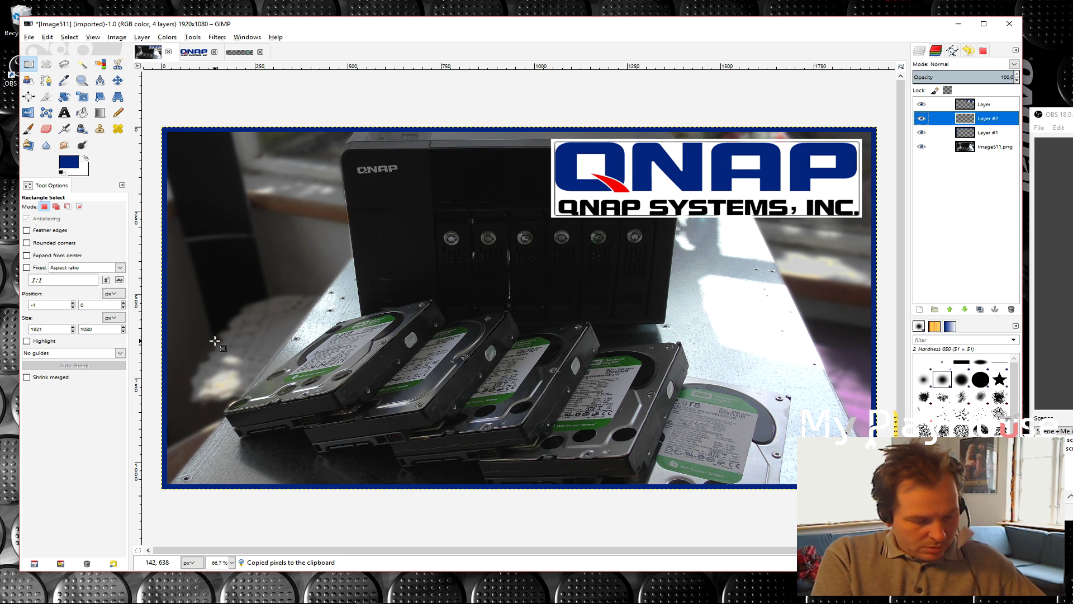
pyautogui.hotkey('ctrl', 'v')
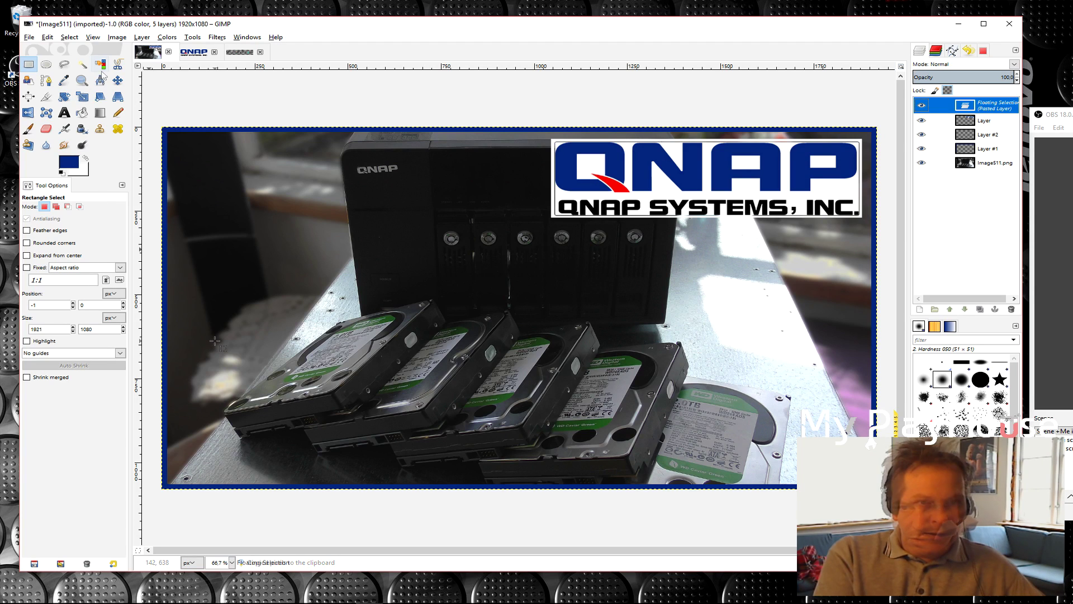
pyautogui.click(47, 37)
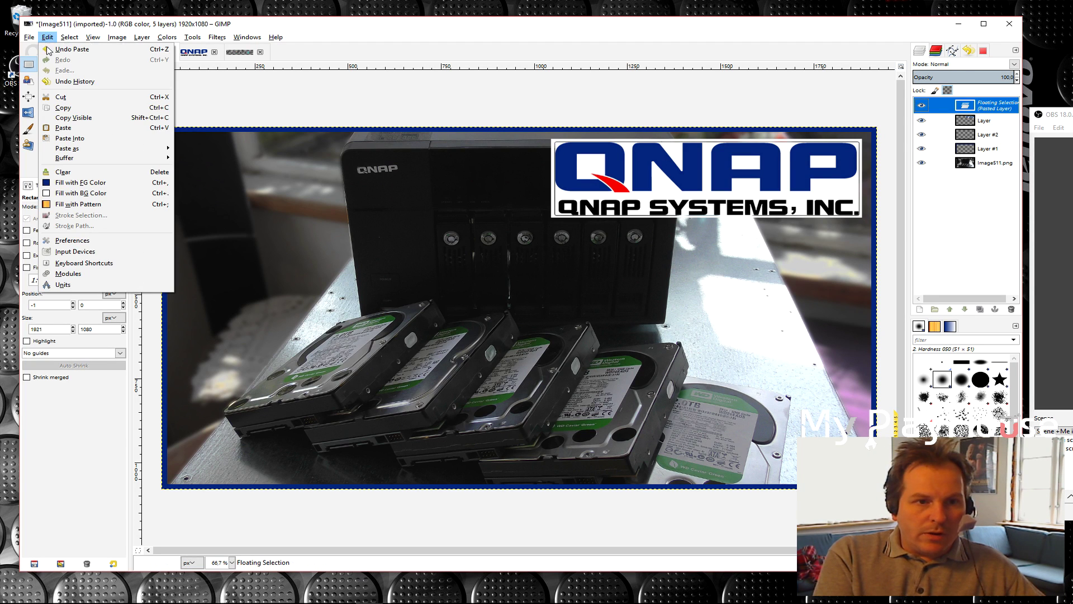
pyautogui.click(74, 52)
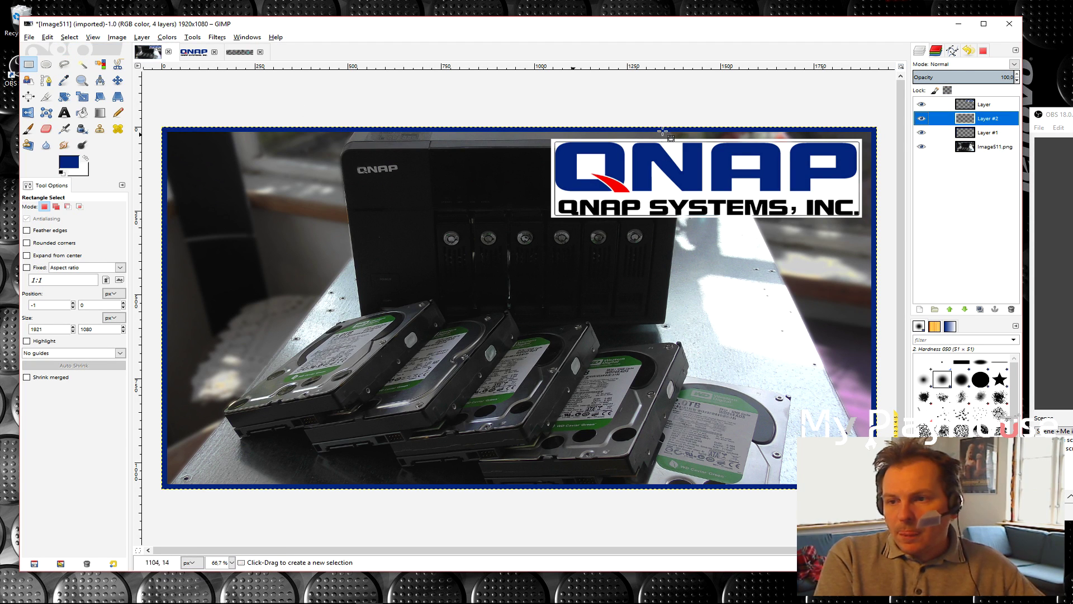
# Copy the My PlayHouse logo from the MPH-logo40% image into the Image511 photo and place it in the photo's lower-left corner inside the frame
pyautogui.click(230, 51)
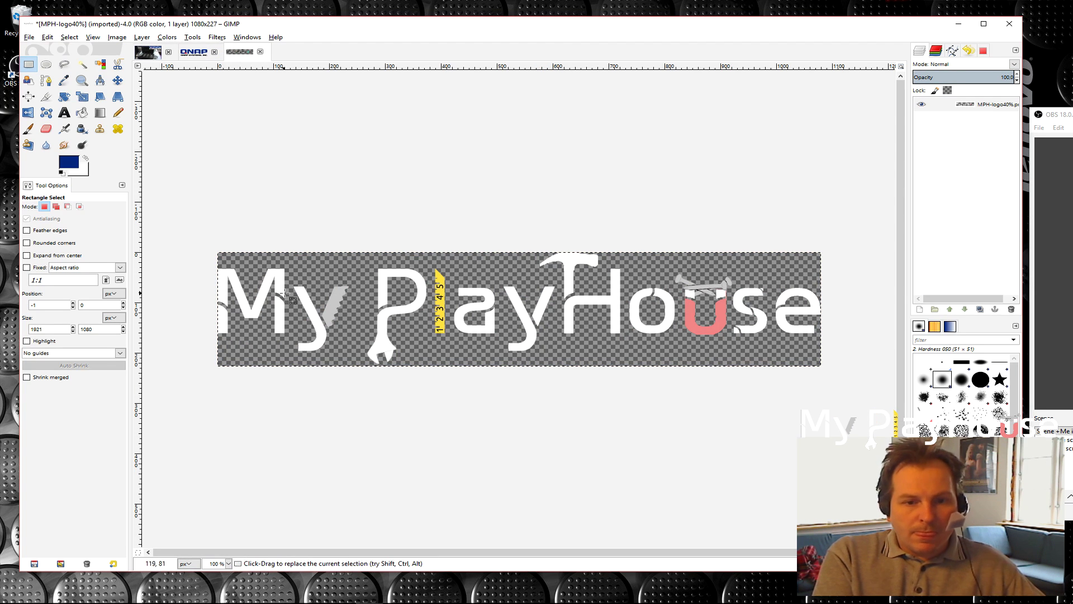
pyautogui.hotkey('ctrl', 'c')
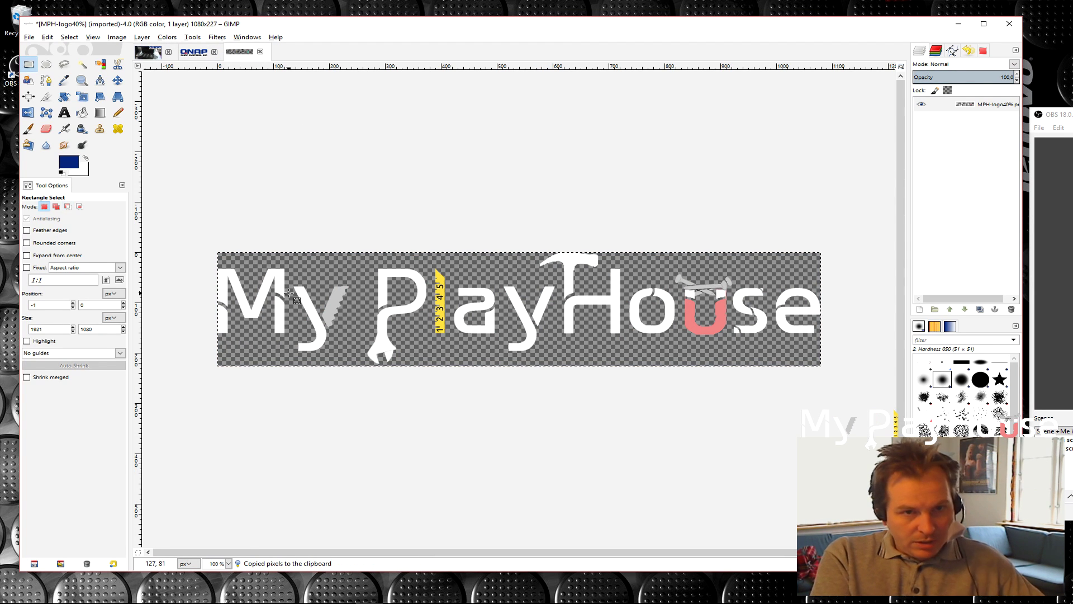
pyautogui.click(144, 53)
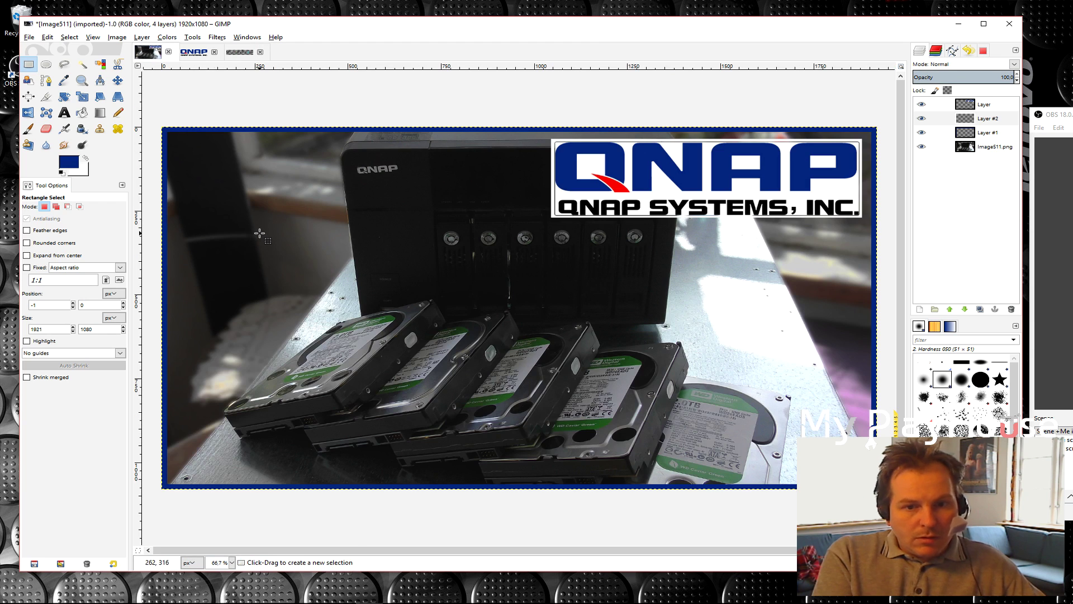
pyautogui.hotkey('ctrl', 'v')
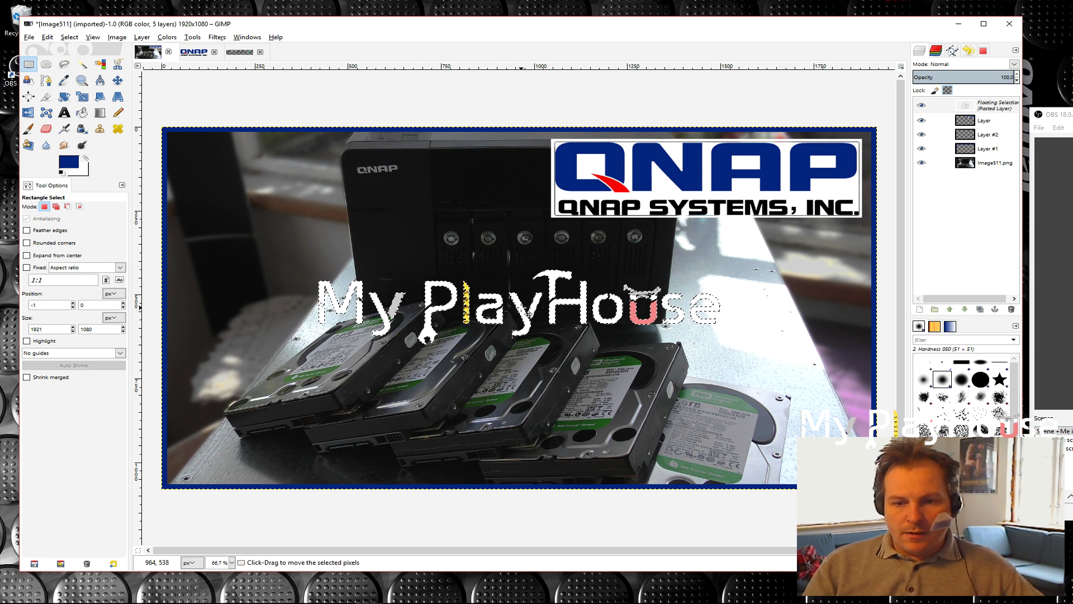
pyautogui.moveTo(520, 306); pyautogui.dragTo(374, 446)
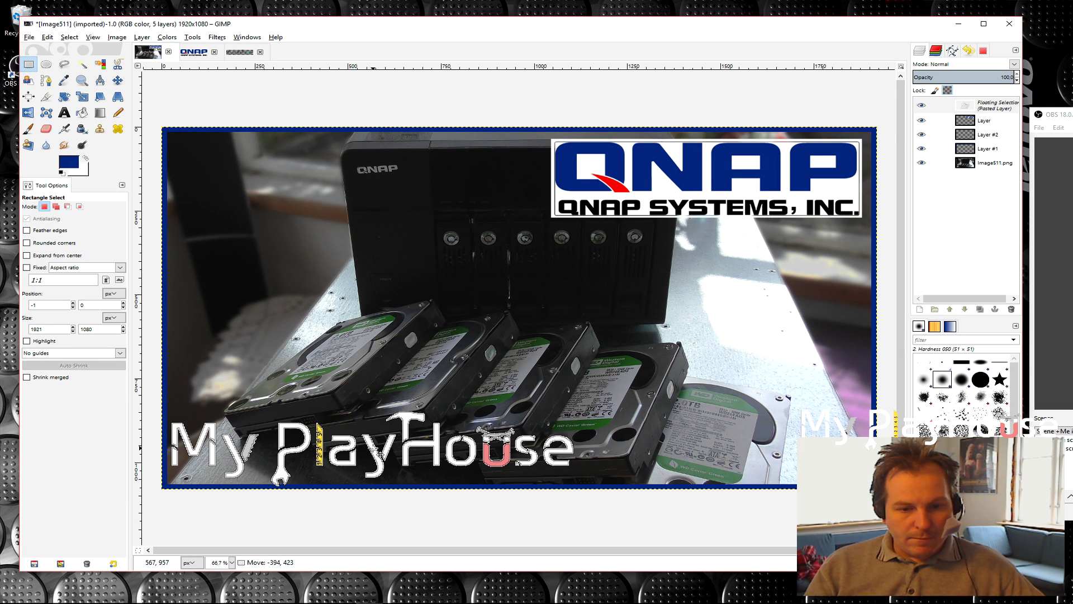
pyautogui.moveTo(374, 447); pyautogui.dragTo(374, 447)
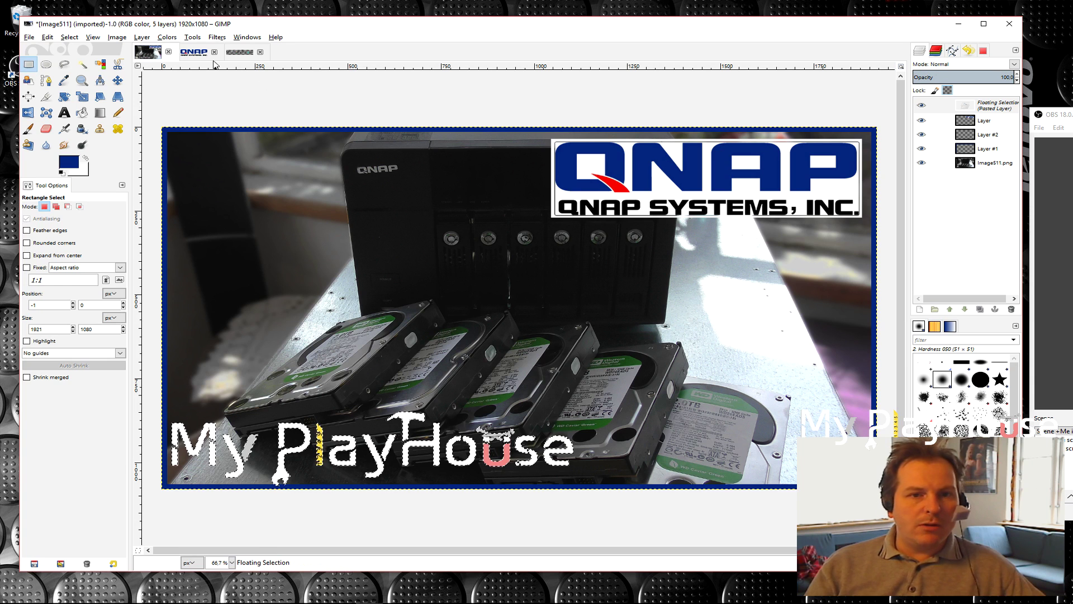
# Apply a Drop Shadow to the floating My PlayHouse logo with the blue color 4343f1 and an opacity of 70
pyautogui.click(217, 37)
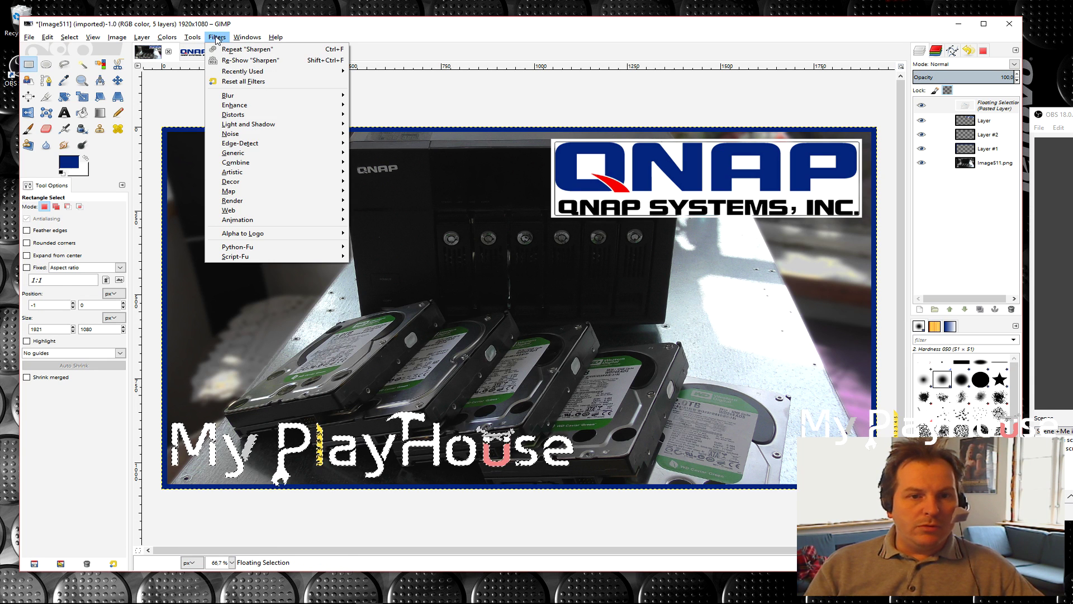
pyautogui.moveTo(267, 125)
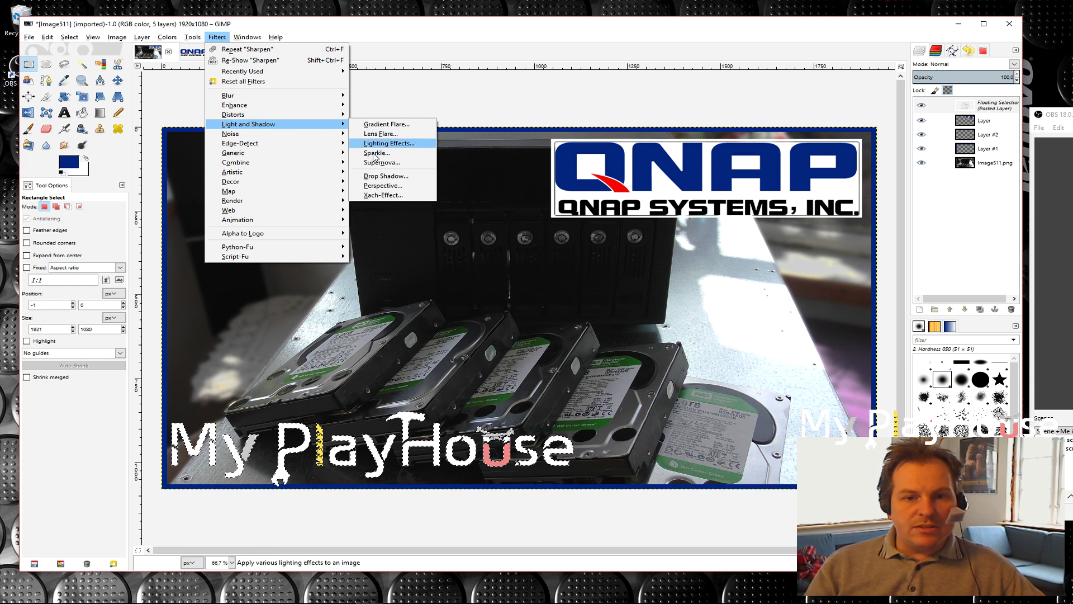
pyautogui.click(385, 176)
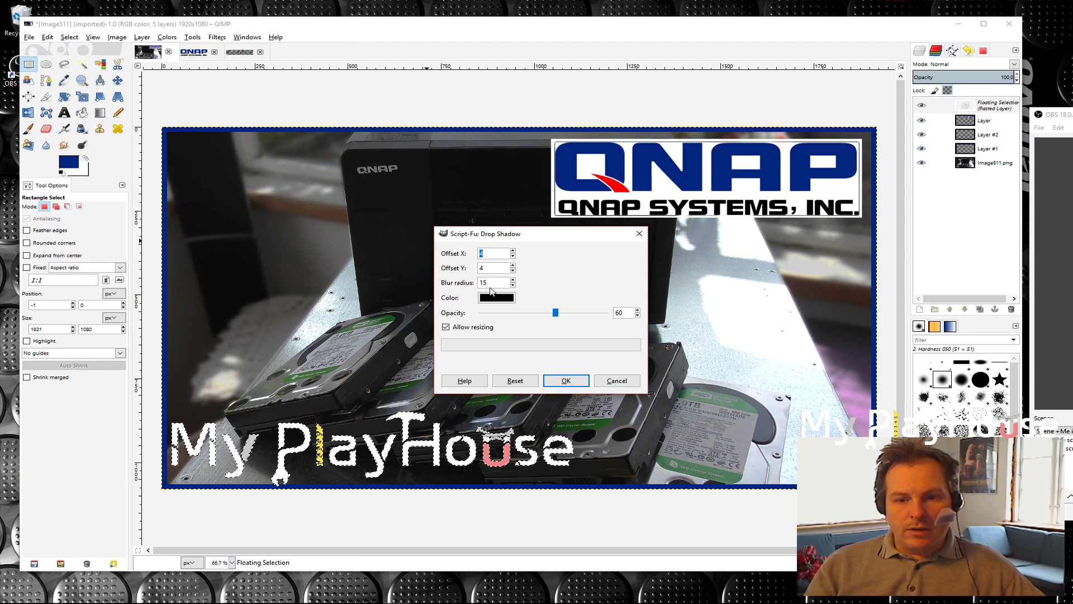
pyautogui.click(496, 297)
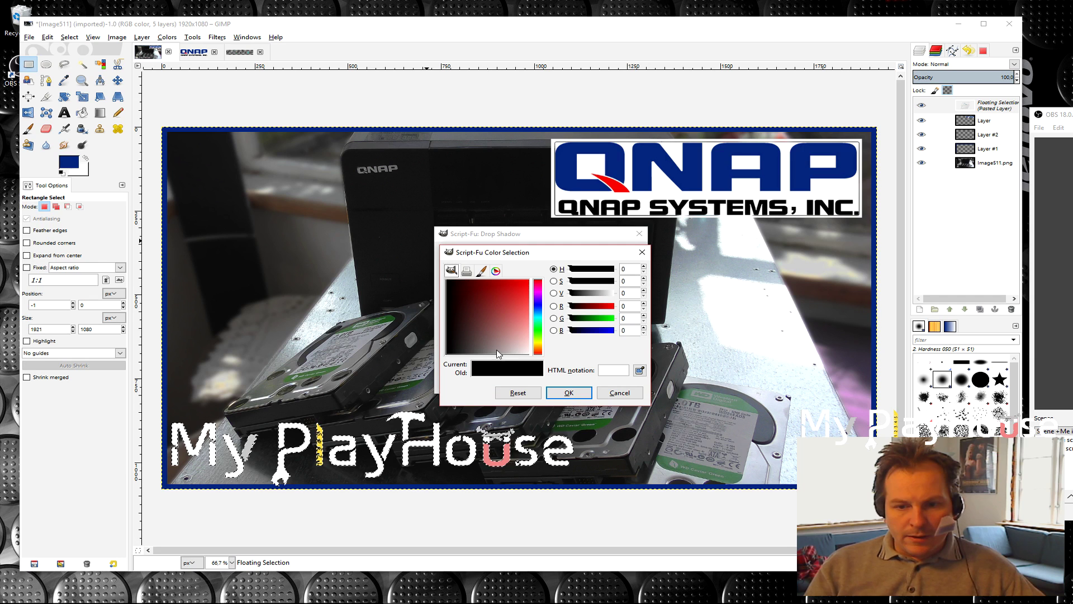
pyautogui.click(537, 307)
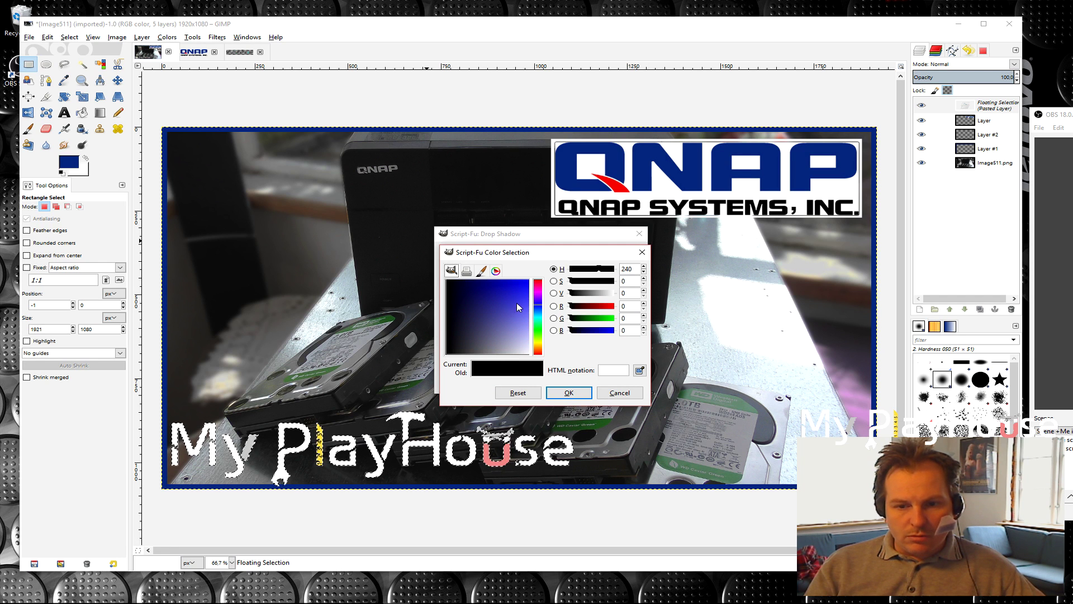
pyautogui.click(525, 300)
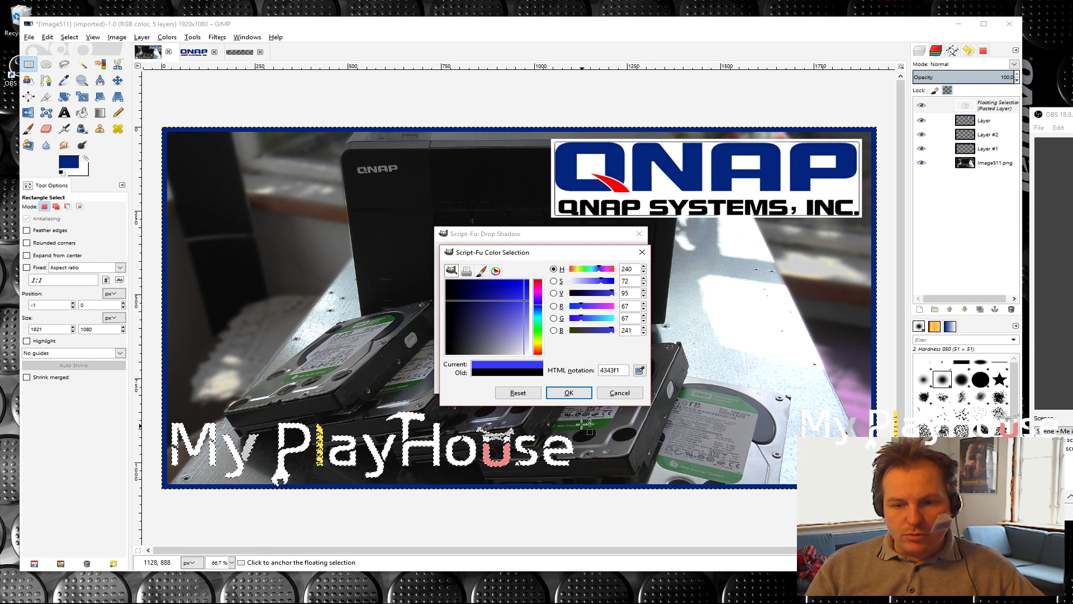
pyautogui.click(568, 393)
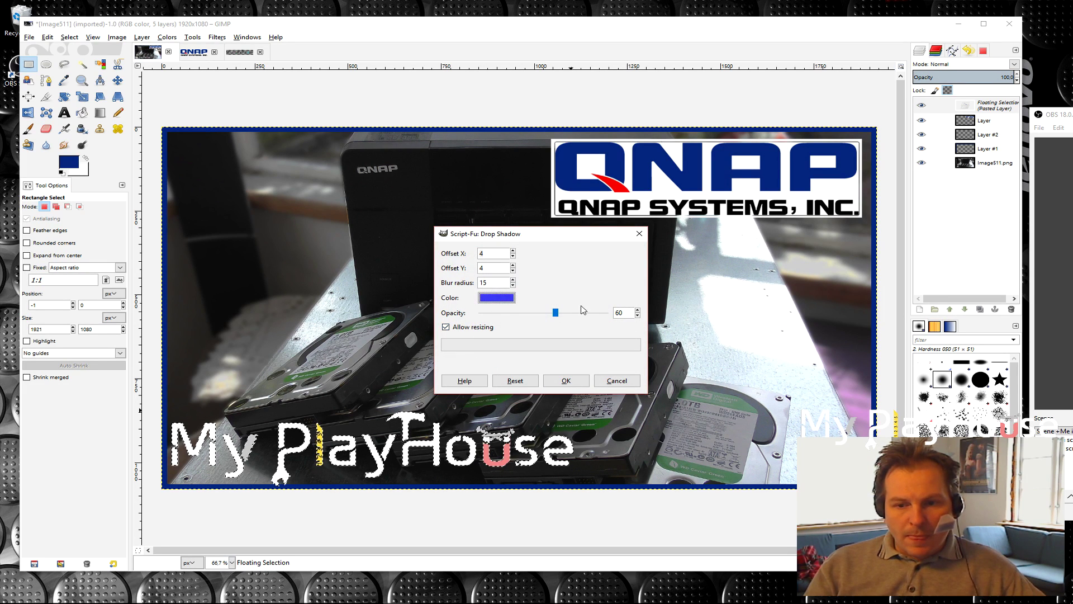
pyautogui.click(558, 315)
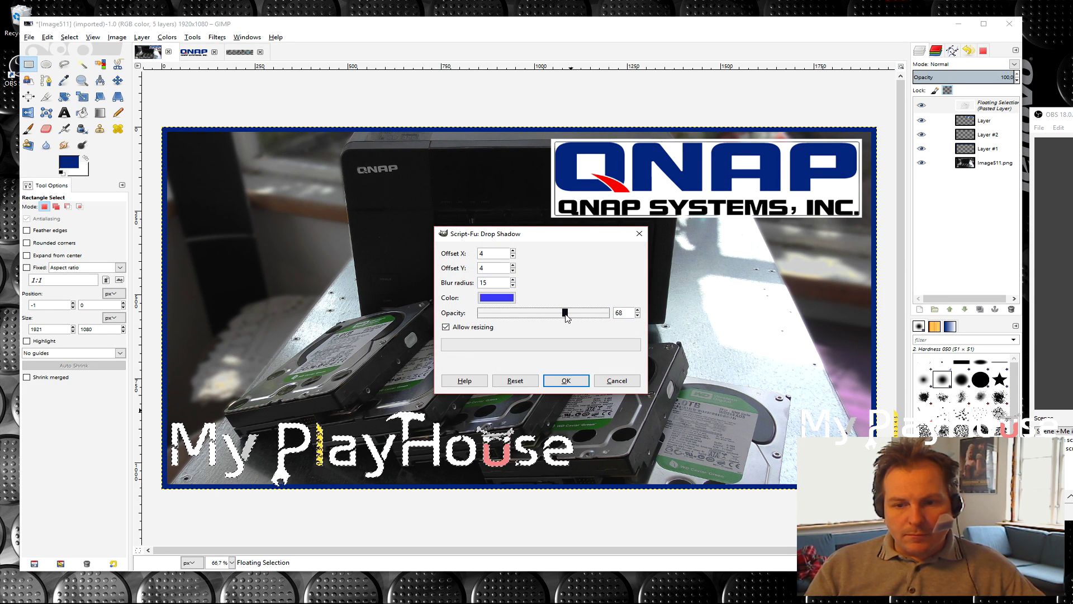
pyautogui.moveTo(570, 317); pyautogui.dragTo(569, 317)
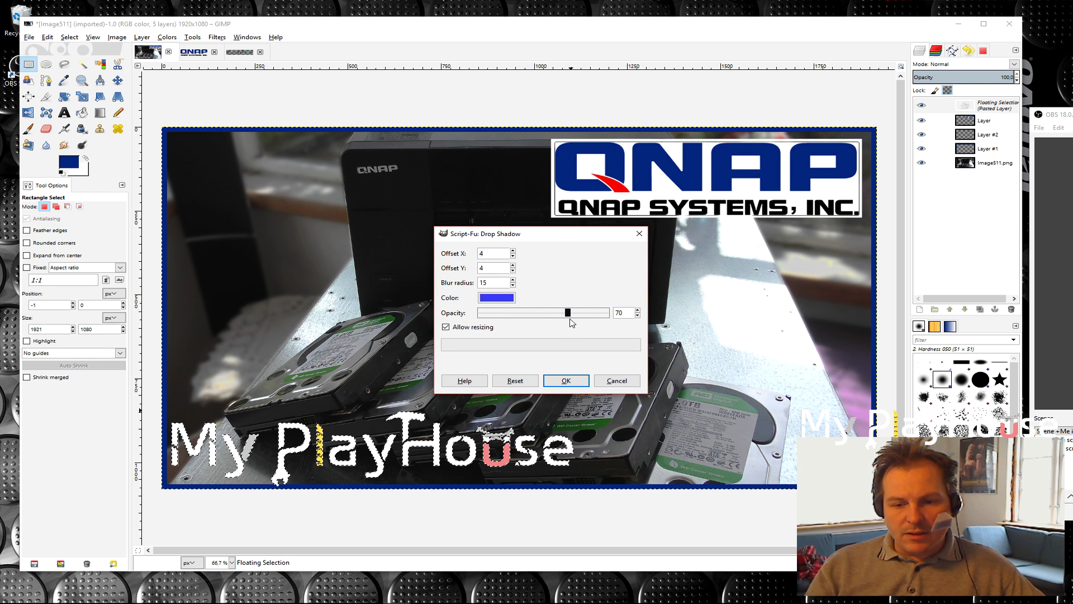
pyautogui.click(565, 380)
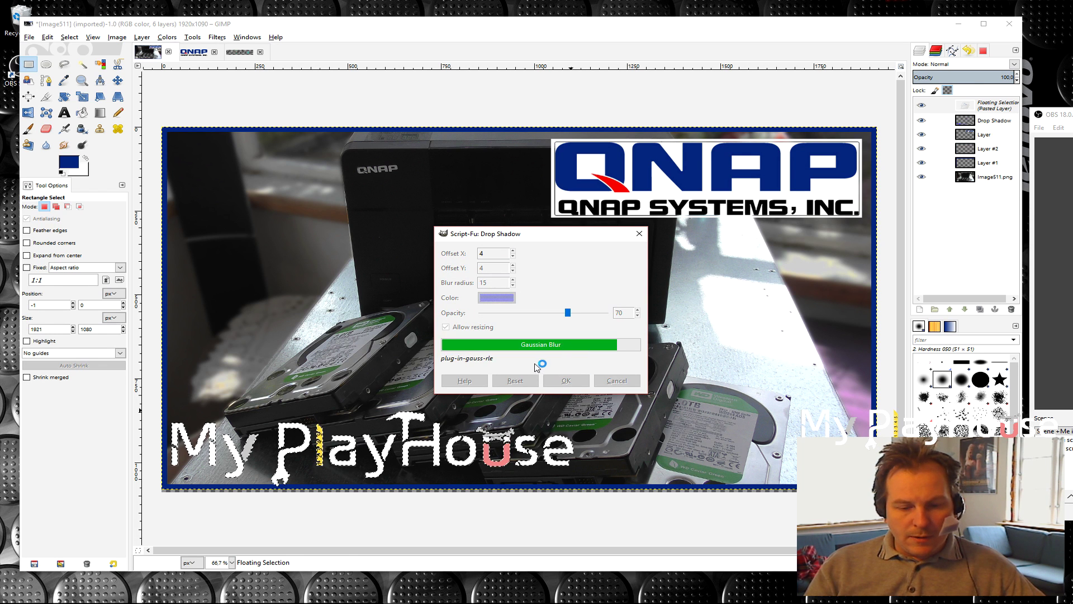